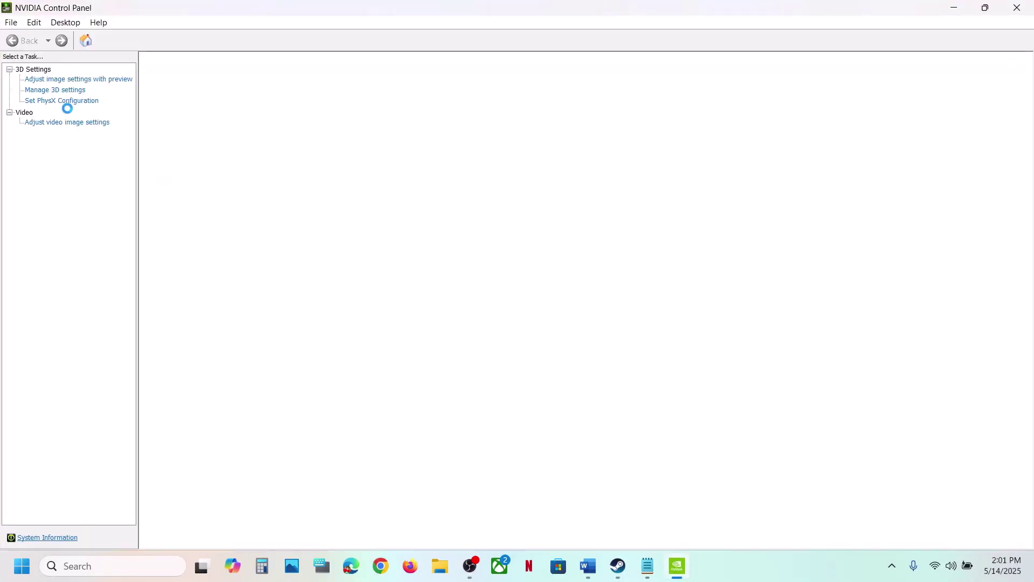
Step: Restore the global 3D settings to their defaults, apply the change and close the NVIDIA Control Panel
{"action": "left_click", "coordinate": [43, 89]}
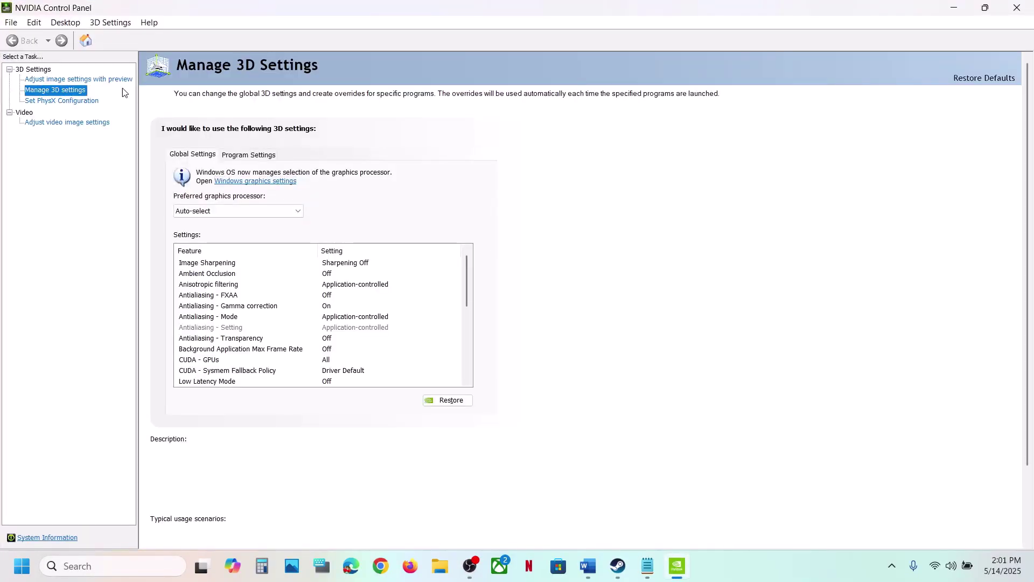
{"action": "left_click", "coordinate": [452, 402]}
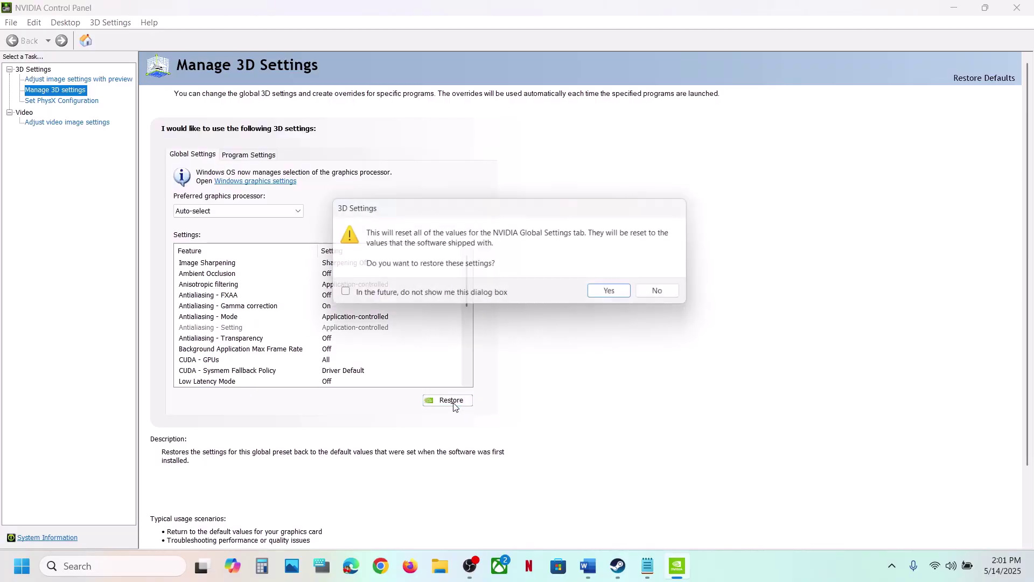
{"action": "left_click", "coordinate": [618, 295]}
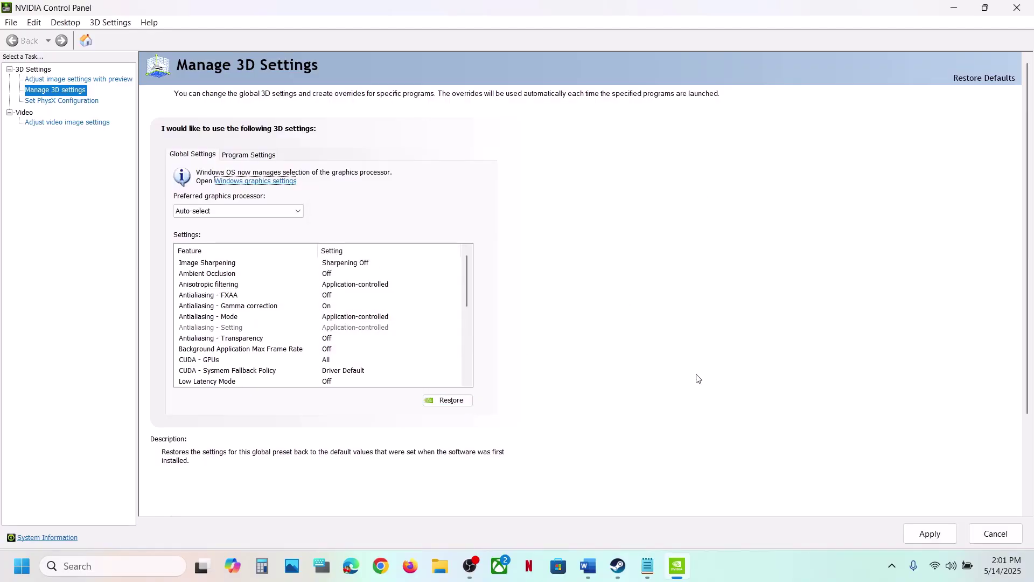
{"action": "left_click", "coordinate": [928, 540]}
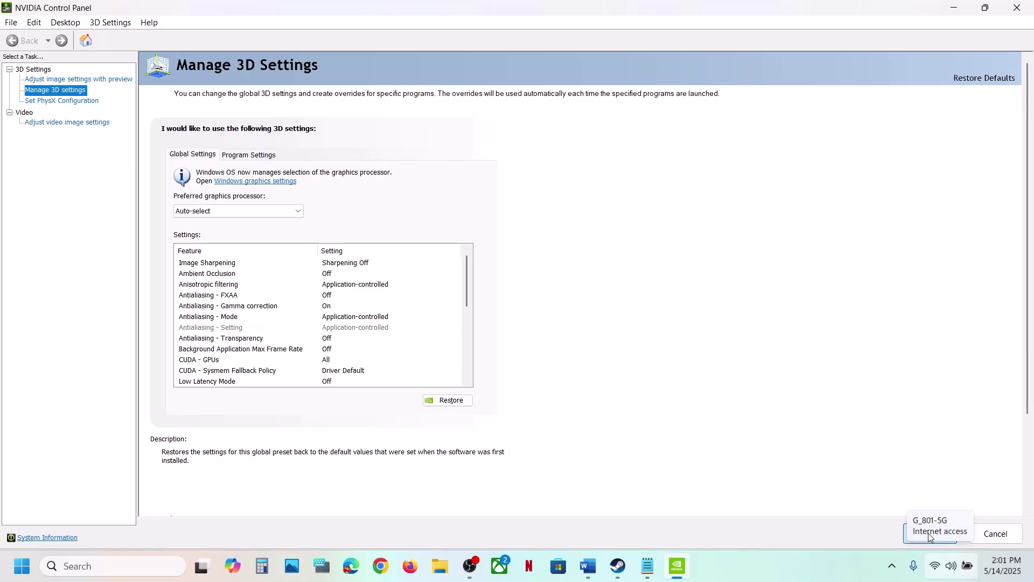
{"action": "left_click", "coordinate": [1027, 9]}
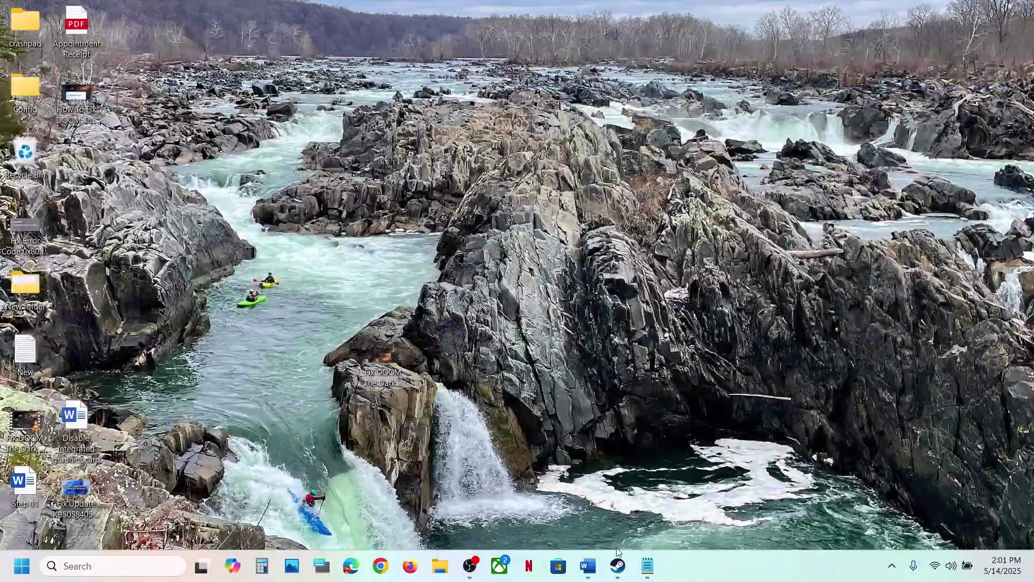
Step: Consult the troubleshooting notes in Word for Step 2, highlight "Disable Integrated graphics card" and return to Steam
{"action": "left_click", "coordinate": [618, 565]}
{"action": "left_click", "coordinate": [588, 566]}
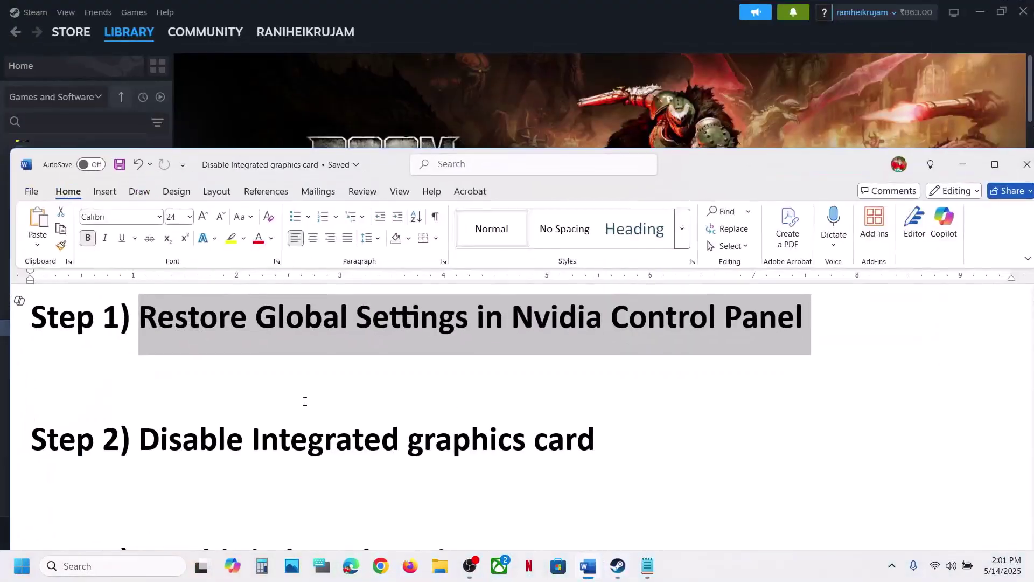
{"action": "left_click_drag", "start_coordinate": [141, 439], "coordinate": [552, 455]}
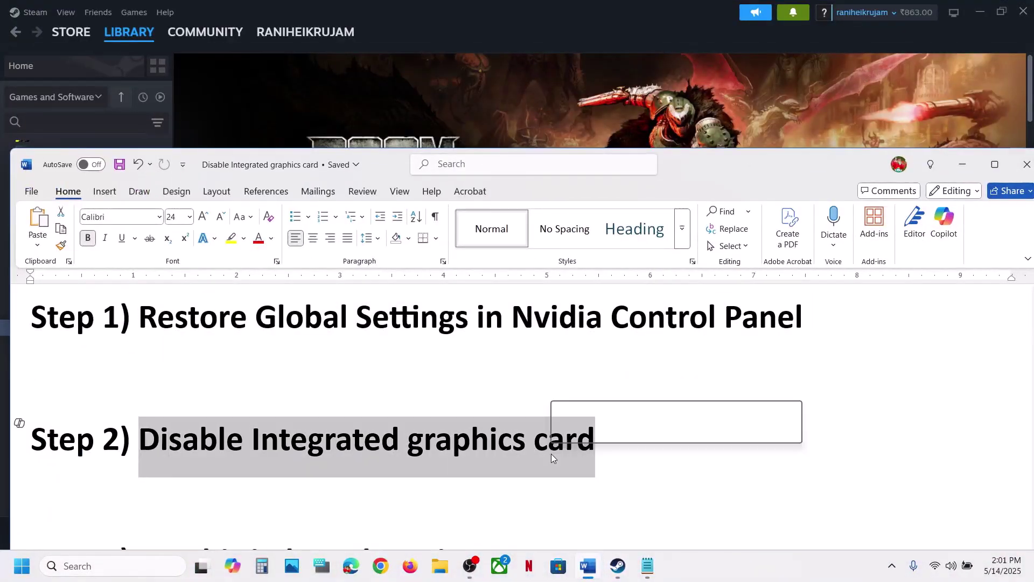
{"action": "left_click", "coordinate": [559, 134]}
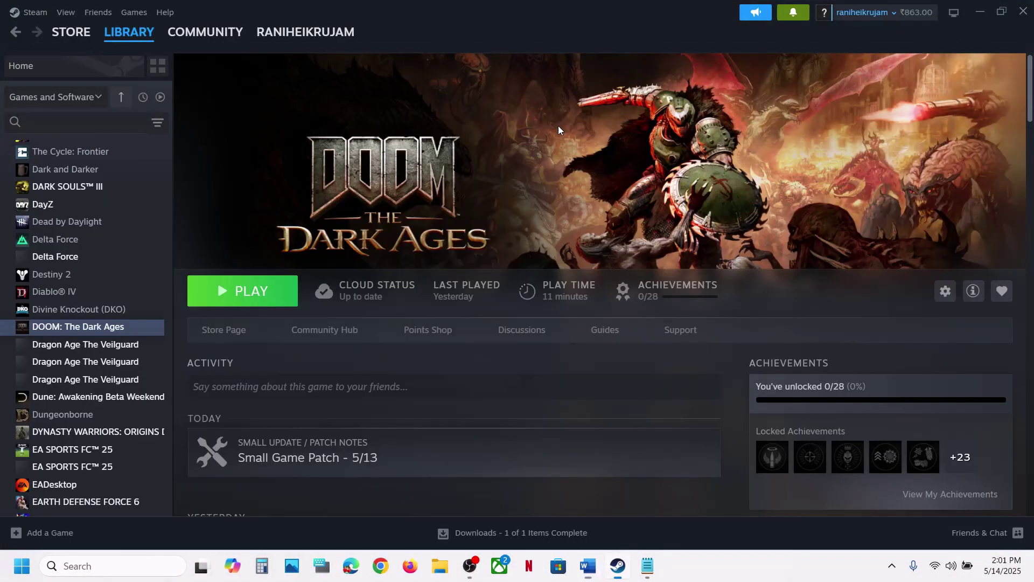
Step: Locate the option to disable the Intel(R) Iris(R) Xe Graphics display adapter in Device Manager, and close Device Manager without using it
{"action": "right_click", "coordinate": [17, 576]}
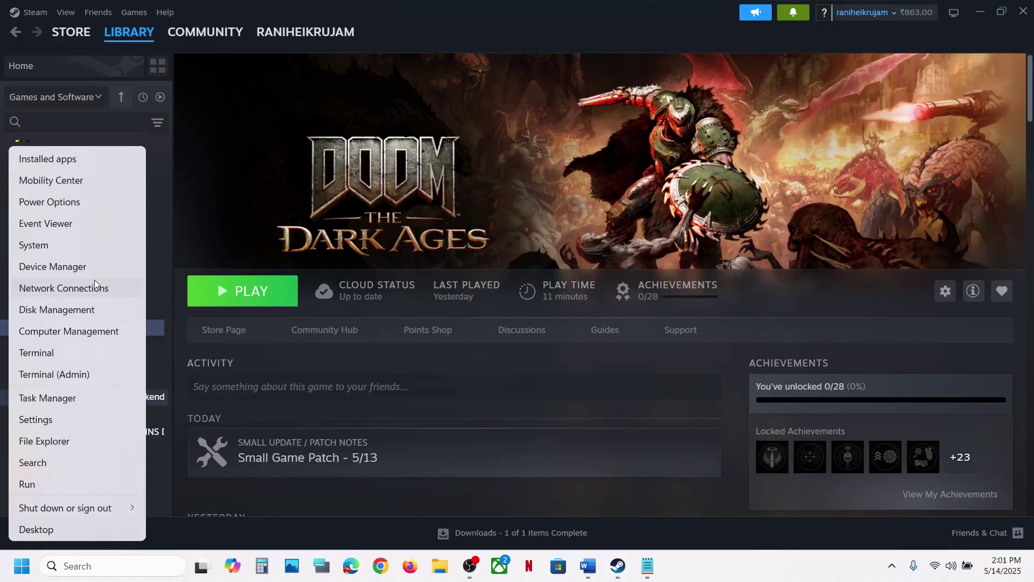
{"action": "left_click", "coordinate": [61, 264]}
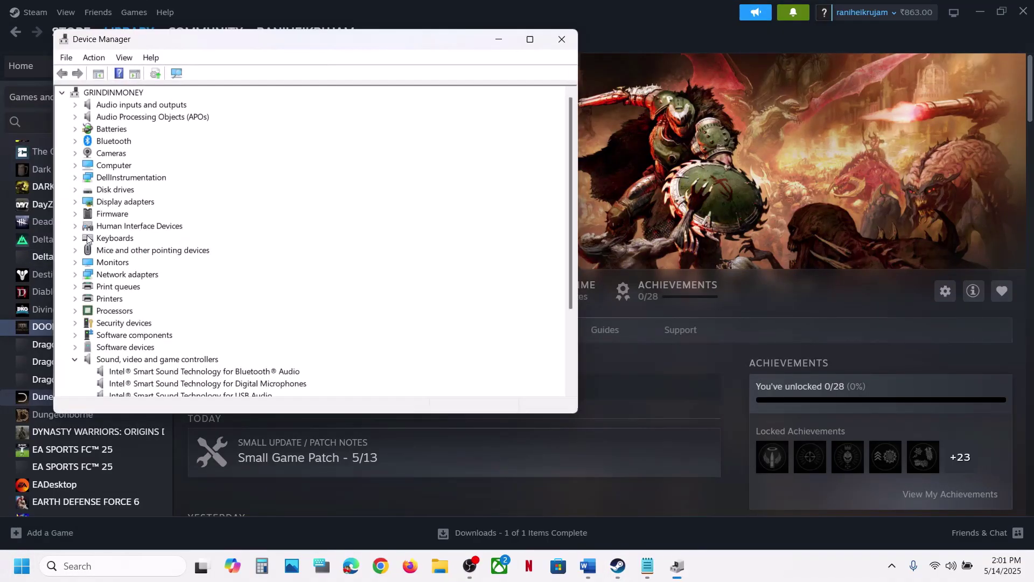
{"action": "left_click", "coordinate": [75, 202]}
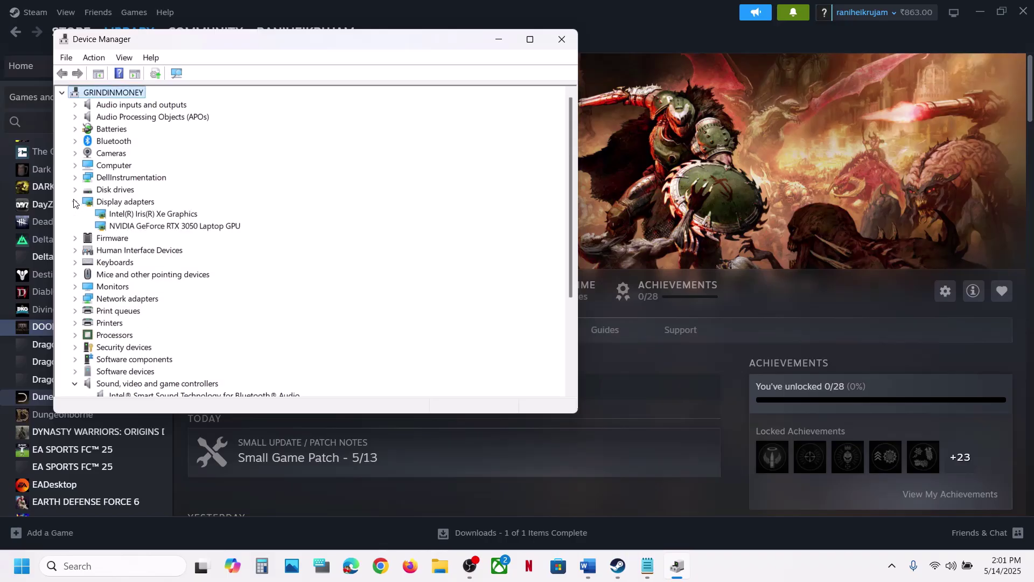
{"action": "left_click", "coordinate": [173, 216]}
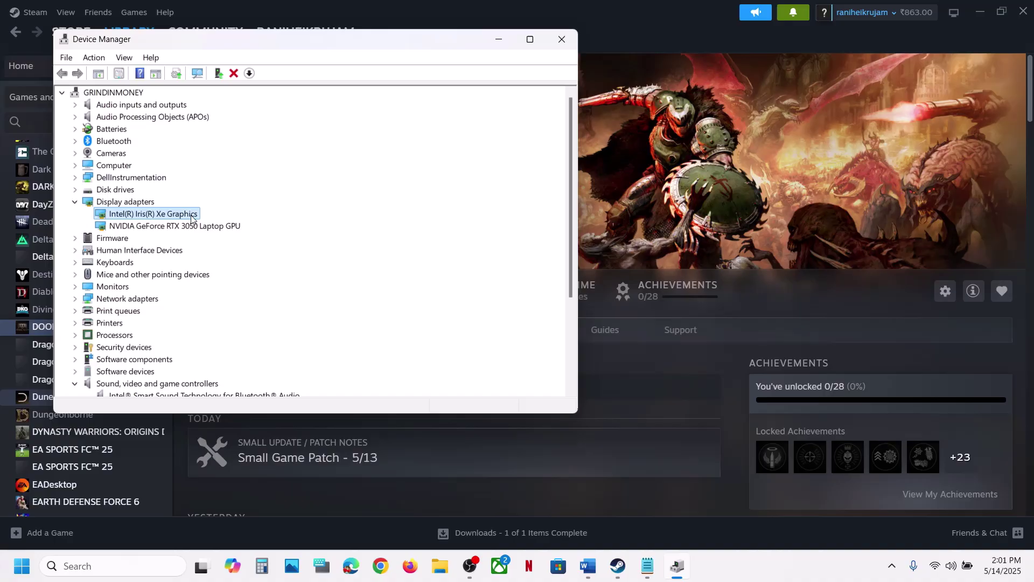
{"action": "left_click", "coordinate": [164, 225]}
{"action": "left_click", "coordinate": [157, 214]}
{"action": "right_click", "coordinate": [170, 217]}
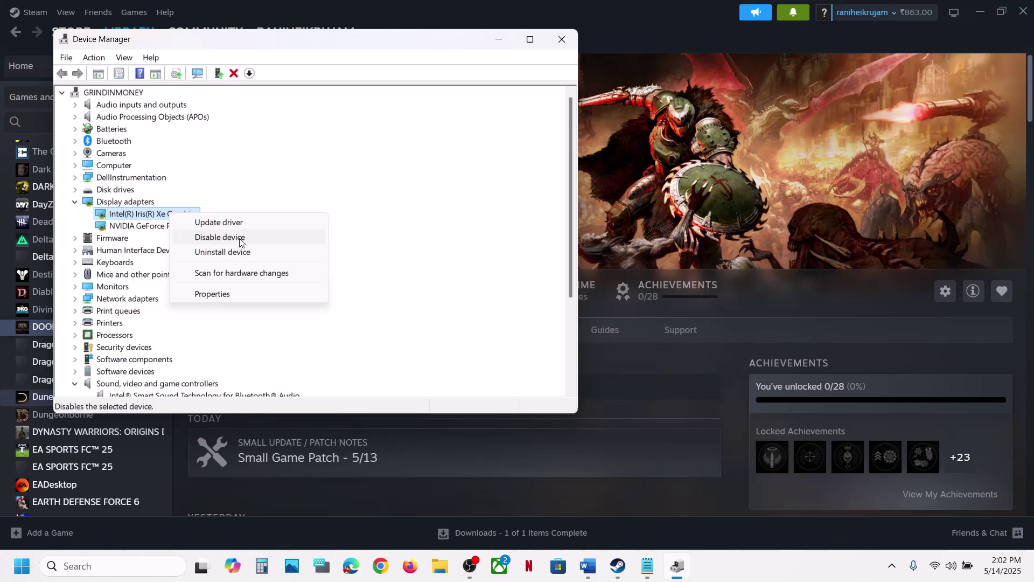
{"action": "left_click", "coordinate": [565, 35]}
{"action": "left_click", "coordinate": [564, 34]}
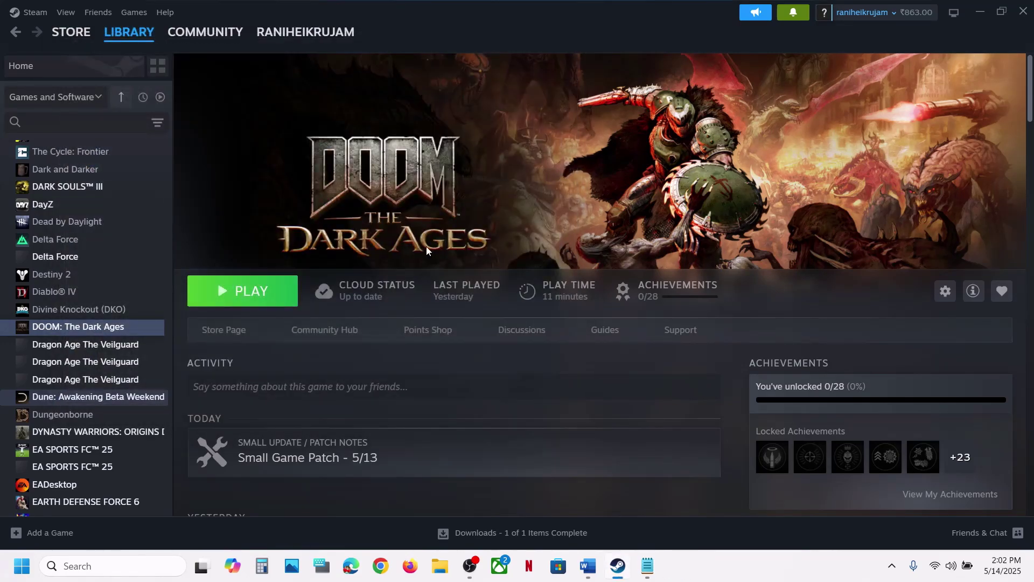
Step: Copy the Step 3 launch options, from +com_skipIntroVideo 1 to +r_fullscreen 0, from the Word notes and return to Steam
{"action": "left_click", "coordinate": [588, 566]}
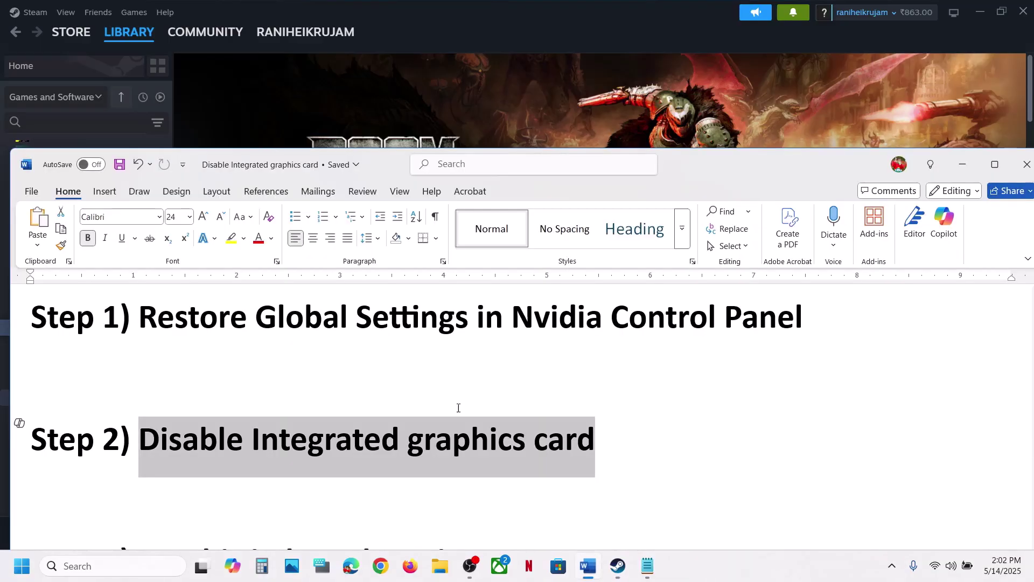
{"action": "scroll", "coordinate": [459, 408], "scroll_direction": "down", "scroll_amount": 3}
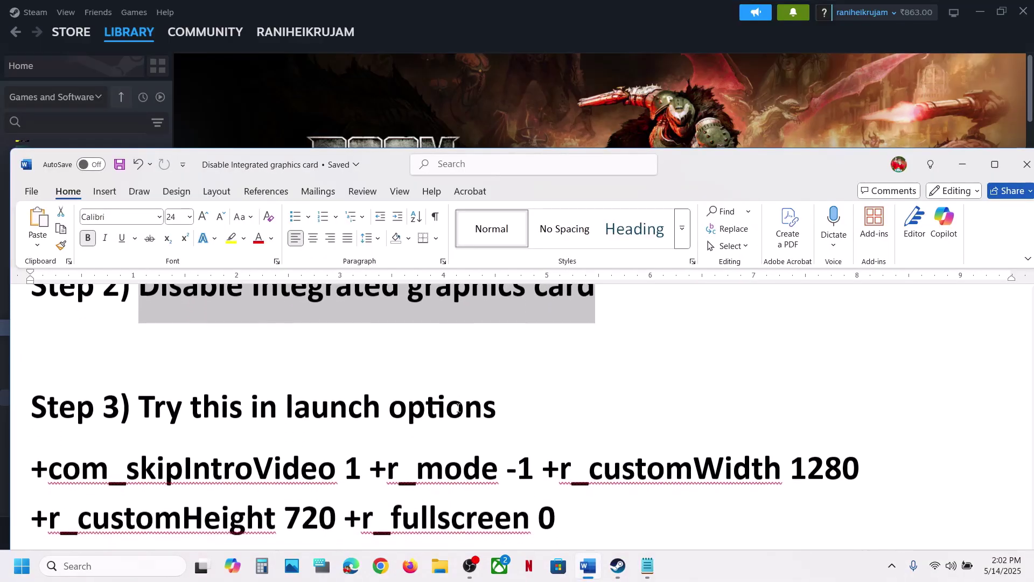
{"action": "scroll", "coordinate": [458, 407], "scroll_direction": "down", "scroll_amount": 1}
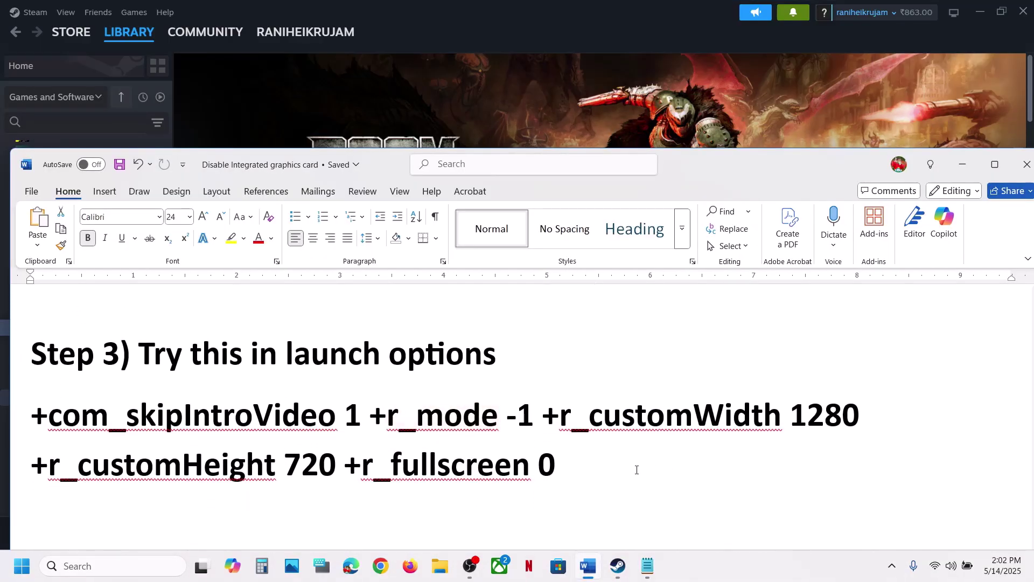
{"action": "left_click_drag", "start_coordinate": [598, 470], "coordinate": [31, 429]}
{"action": "right_click", "coordinate": [74, 428]}
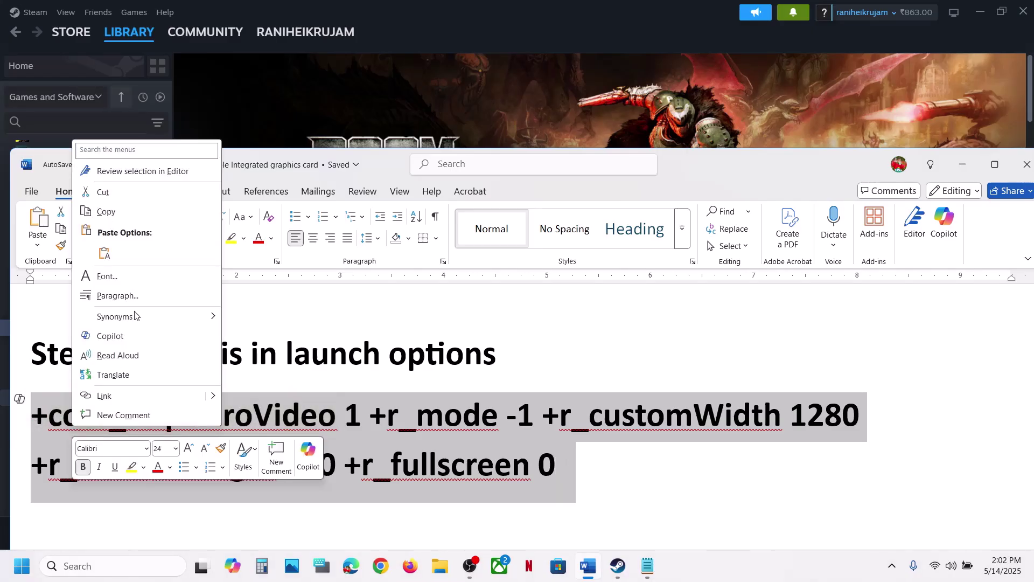
{"action": "left_click", "coordinate": [123, 211]}
{"action": "left_click", "coordinate": [283, 103]}
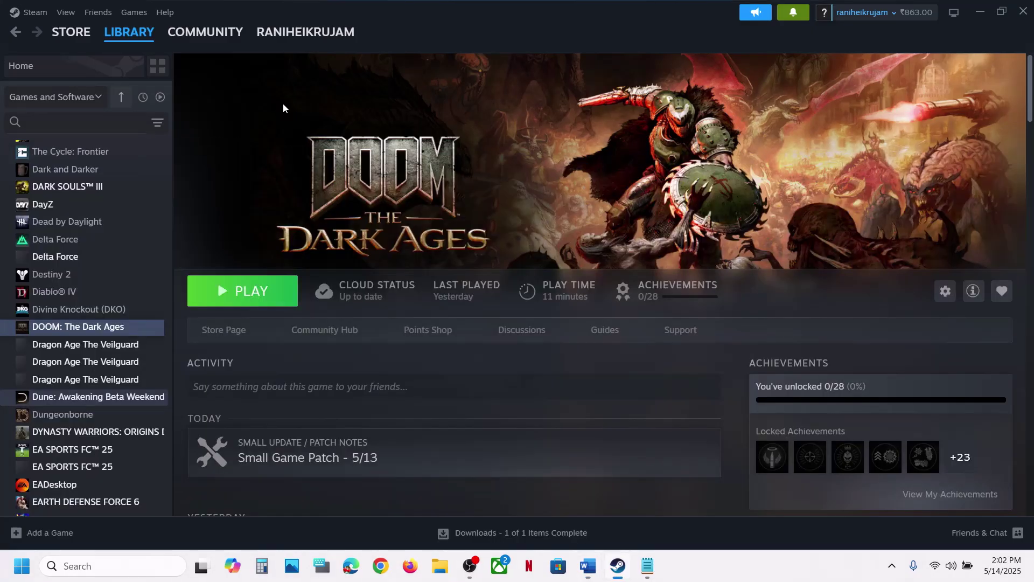
Step: Set DOOM: The Dark Ages' launch options to "+com_skipIntroVideo 1 +r_mode -1 +r_customWidth 1280 +r_customHeight 720 +r_fullscreen 0" and close its properties
{"action": "right_click", "coordinate": [108, 330]}
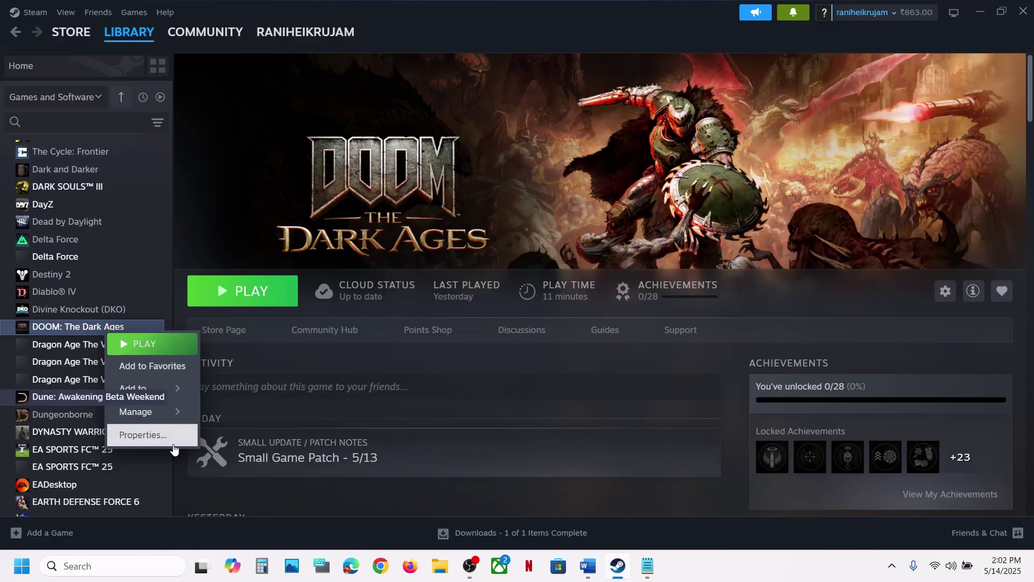
{"action": "left_click", "coordinate": [215, 431]}
{"action": "left_click", "coordinate": [498, 353]}
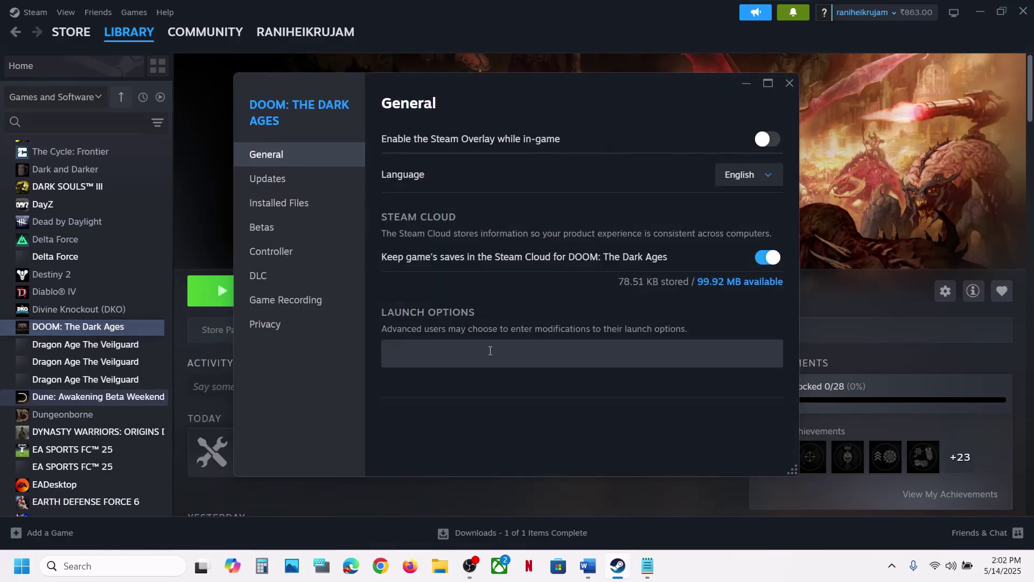
{"action": "key", "text": "ctrl+v"}
{"action": "key", "text": "Home"}
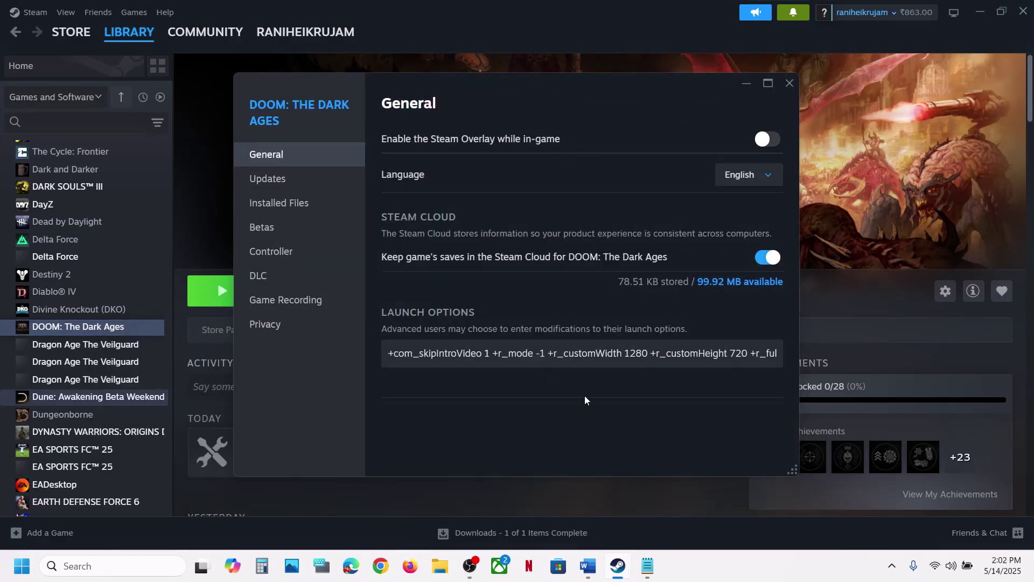
{"action": "left_click", "coordinate": [790, 84]}
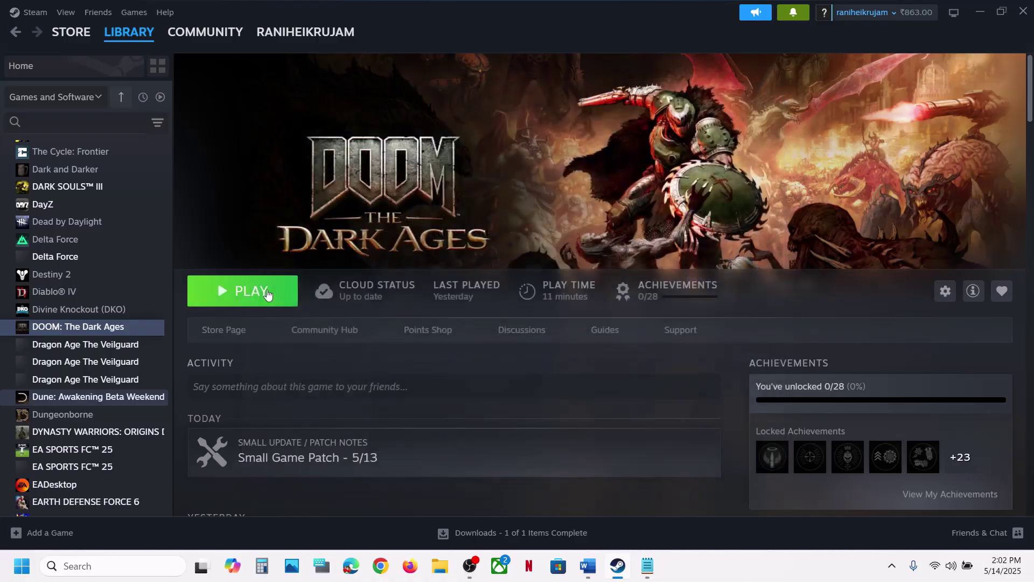
Step: Copy the Step 4 HDR launch option "+r_hdrDisplay 0" from the Word notes and return to Steam
{"action": "left_click", "coordinate": [589, 566]}
{"action": "scroll", "coordinate": [389, 386], "scroll_direction": "down", "scroll_amount": 1}
{"action": "scroll", "coordinate": [389, 387], "scroll_direction": "down", "scroll_amount": 3}
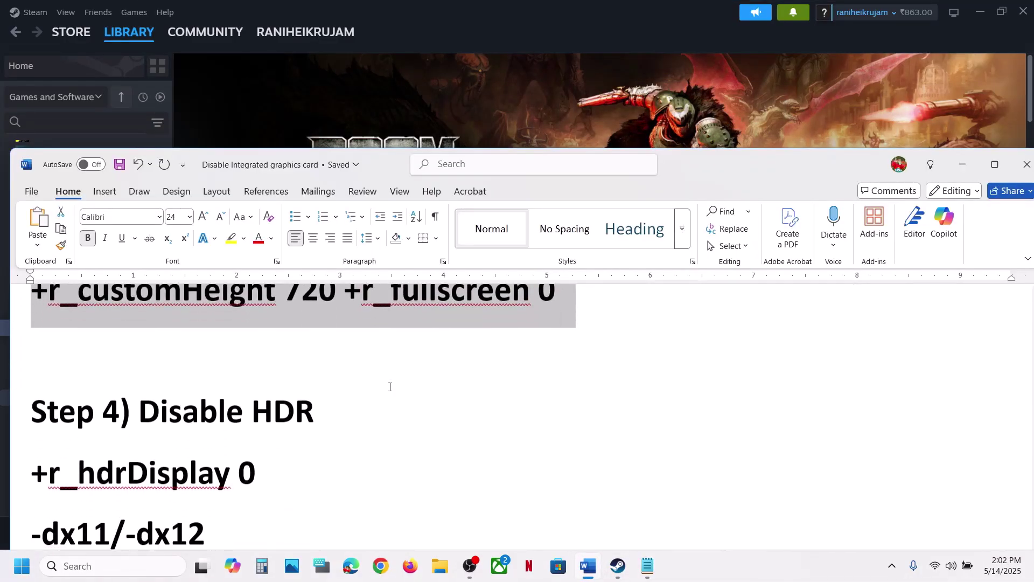
{"action": "left_click_drag", "start_coordinate": [297, 435], "coordinate": [26, 445]}
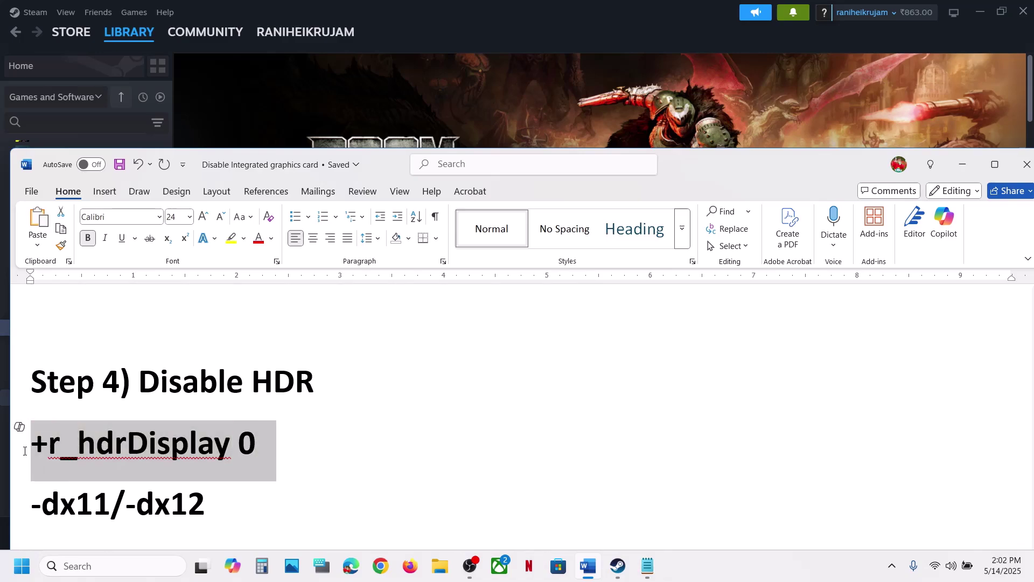
{"action": "left_click", "coordinate": [426, 92]}
Step: Replace DOOM: The Dark Ages' launch options with "+r_hdrDisplay 0" in the game's properties
{"action": "right_click", "coordinate": [103, 327]}
{"action": "mouse_move", "coordinate": [169, 404]}
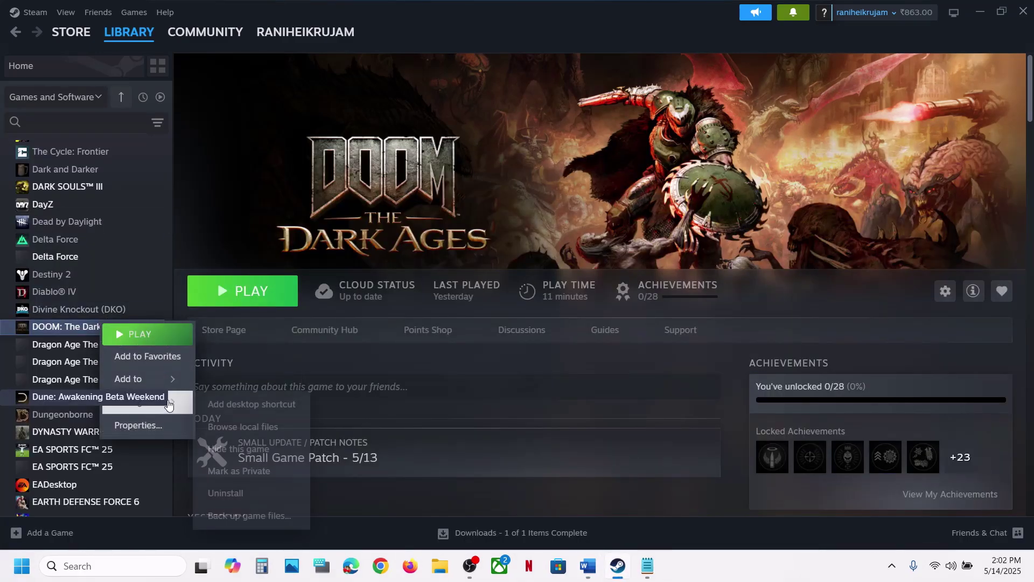
{"action": "left_click", "coordinate": [138, 425]}
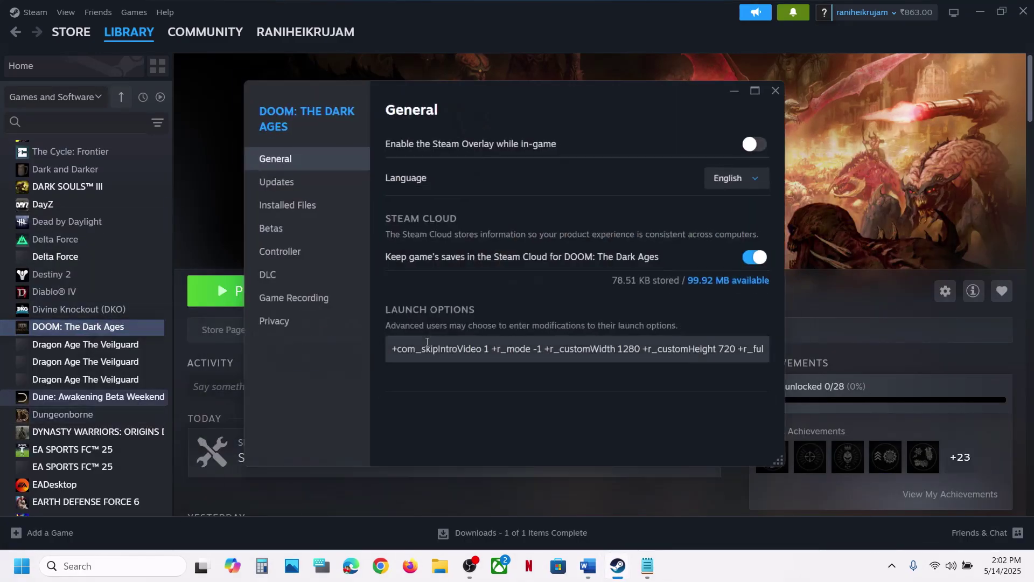
{"action": "left_click", "coordinate": [467, 353]}
{"action": "key", "text": "ctrl+a"}
{"action": "key", "text": "ctrl+v"}
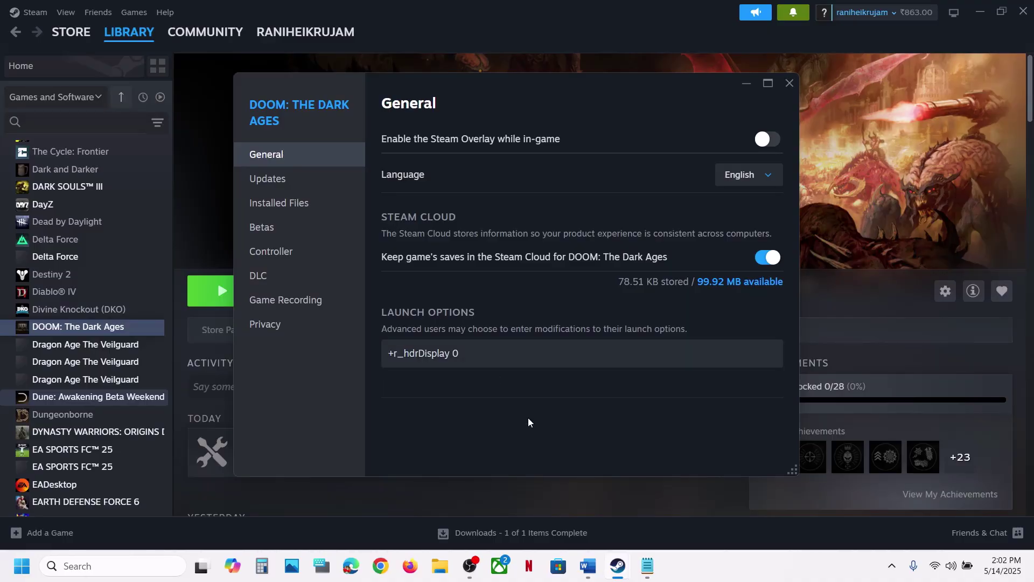
Step: Try -dx11 as the game's launch option, followed by -dx12 in its place
{"action": "left_click_drag", "start_coordinate": [459, 353], "coordinate": [390, 354]}
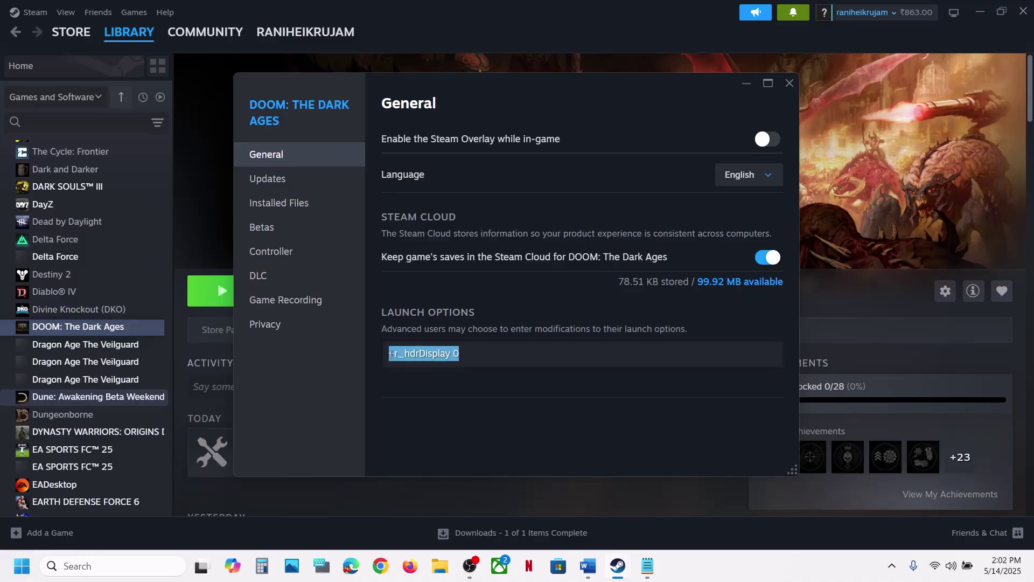
{"action": "type", "text": "dx11"}
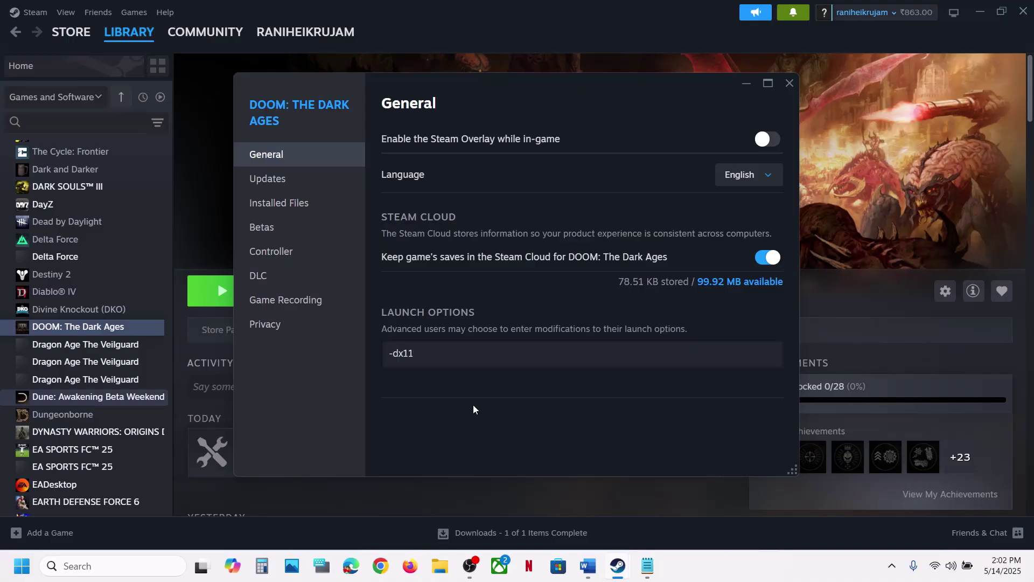
{"action": "left_click_drag", "start_coordinate": [443, 355], "coordinate": [390, 360]}
{"action": "type", "text": "-"}
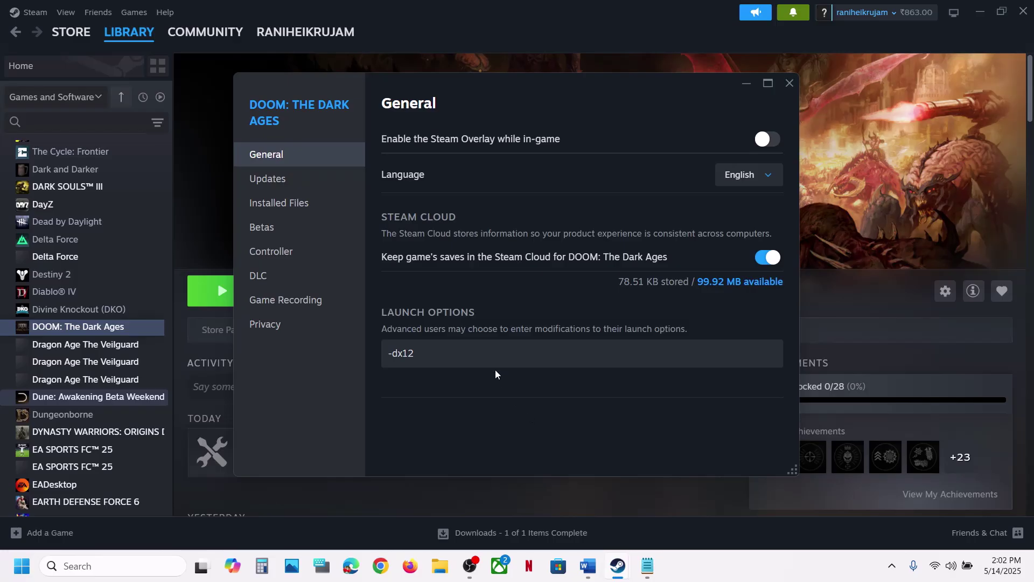
Step: Clear the game's launch options and close its properties
{"action": "left_click_drag", "start_coordinate": [485, 357], "coordinate": [347, 354]}
{"action": "key", "text": "BackSpace"}
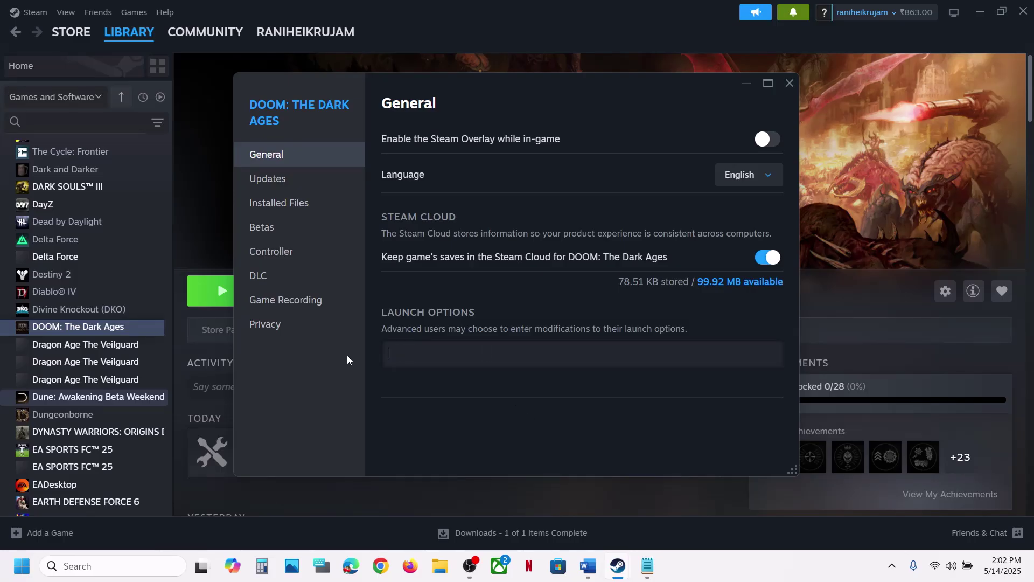
{"action": "left_click", "coordinate": [497, 428]}
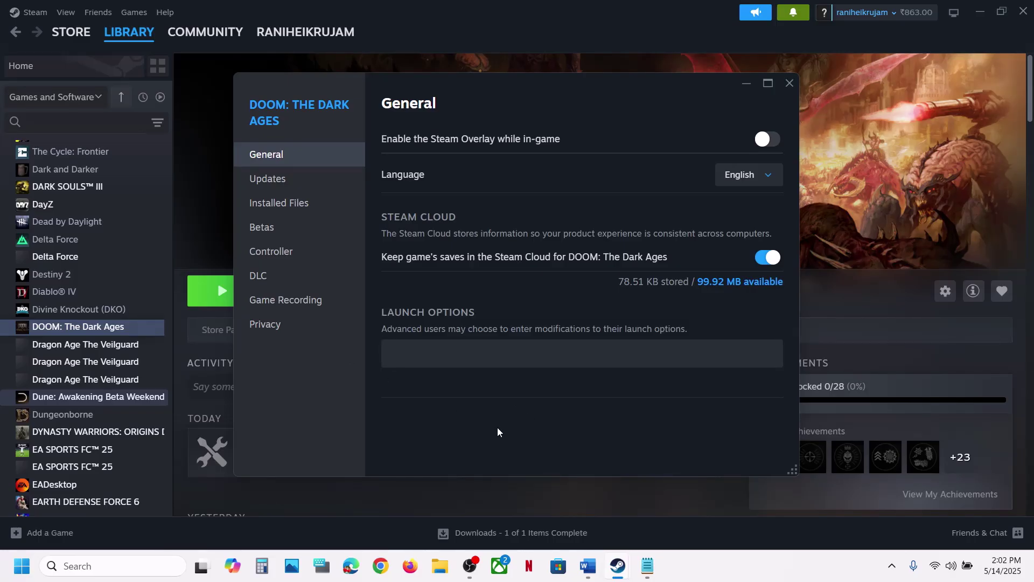
{"action": "left_click", "coordinate": [790, 85]}
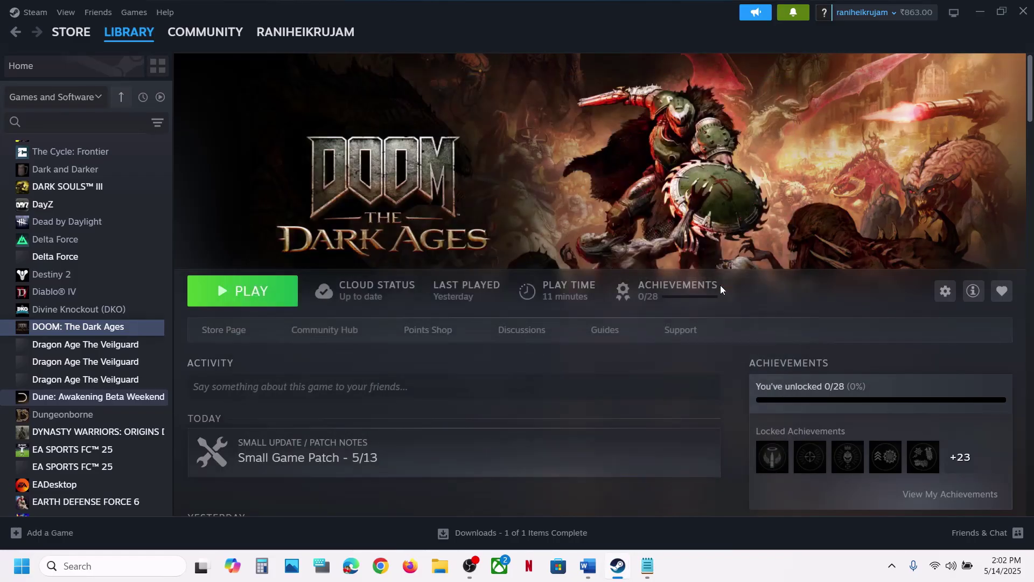
Step: Switch to the Word notes and highlight Step 5 on clean graphics driver installation with the NVIDIA and AMD download links
{"action": "left_click", "coordinate": [588, 567]}
{"action": "scroll", "coordinate": [473, 388], "scroll_direction": "down", "scroll_amount": 3}
{"action": "scroll", "coordinate": [473, 389], "scroll_direction": "down", "scroll_amount": 3}
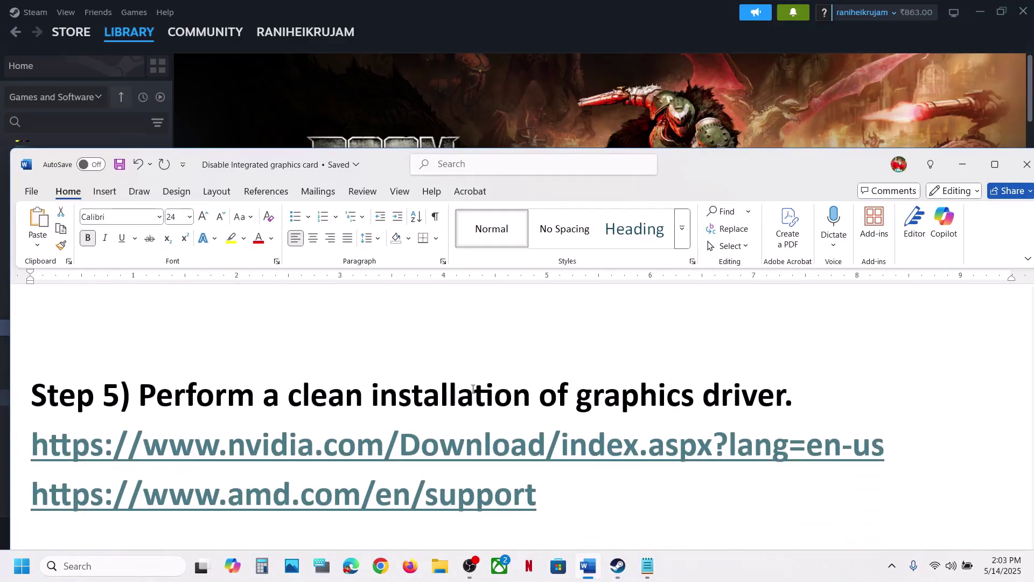
{"action": "left_click_drag", "start_coordinate": [140, 392], "coordinate": [784, 391]}
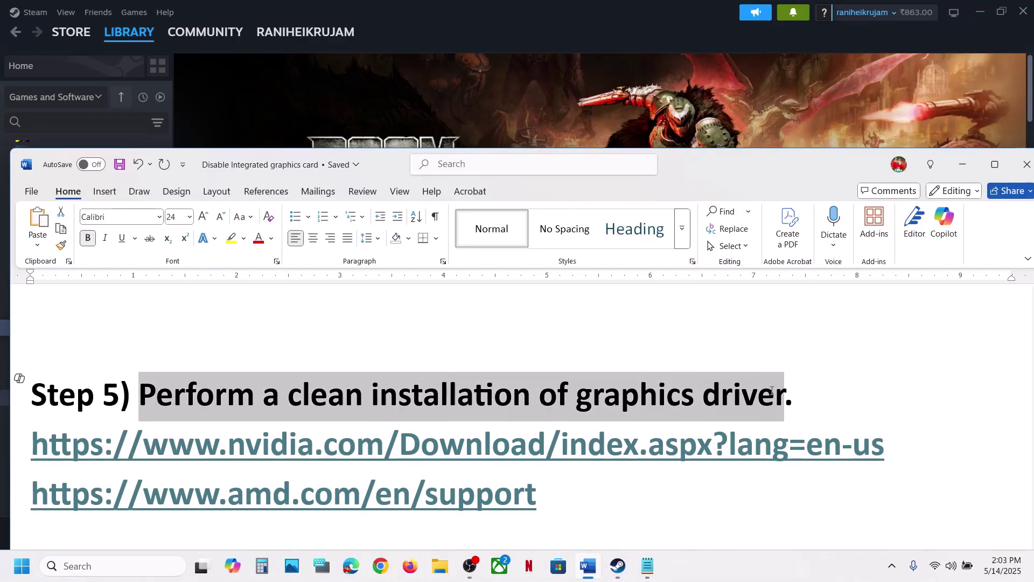
{"action": "left_click_drag", "start_coordinate": [220, 458], "coordinate": [639, 458]}
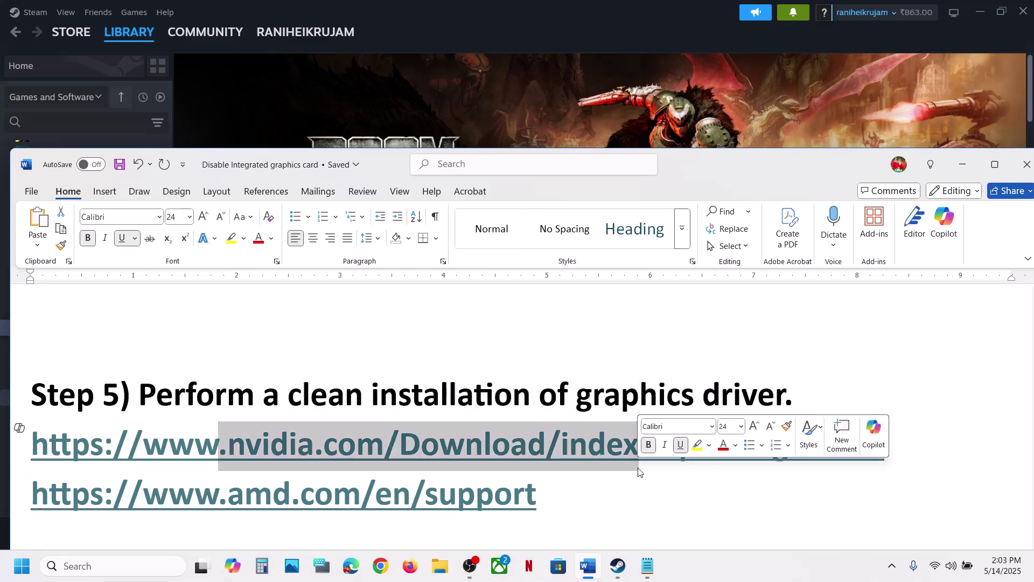
{"action": "left_click_drag", "start_coordinate": [261, 498], "coordinate": [492, 498]}
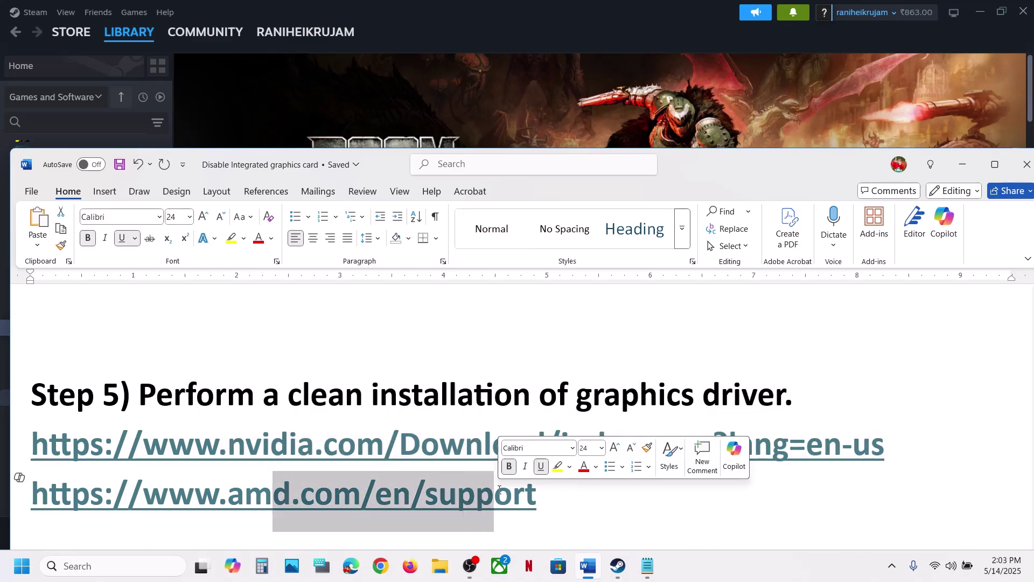
Step: Switch to Chrome and search NVIDIA's driver page for the GeForce RTX 3050 Laptop GPU driver, with Windows 11 as operating system
{"action": "left_click", "coordinate": [574, 43]}
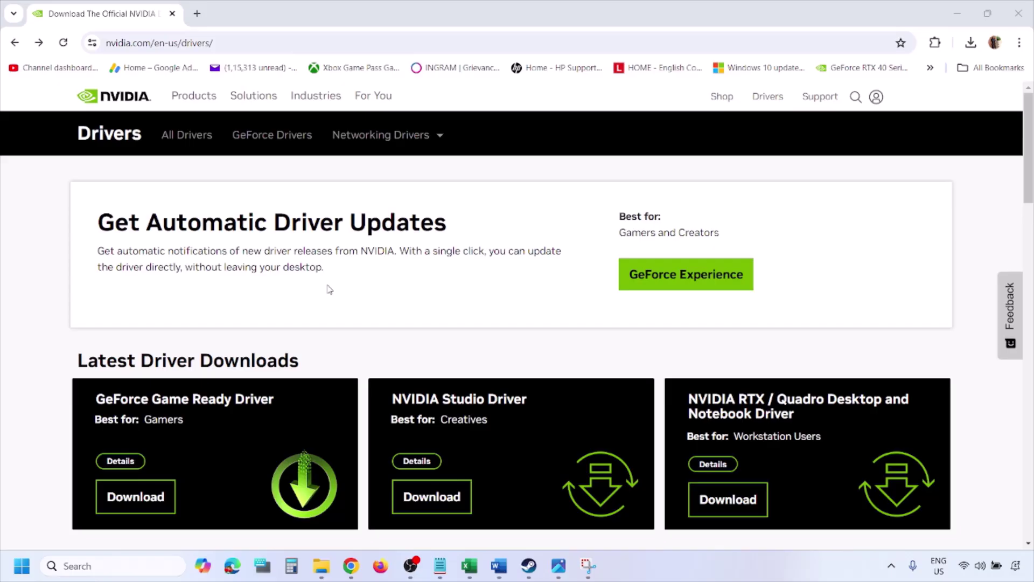
{"action": "scroll", "coordinate": [241, 330], "scroll_direction": "down", "scroll_amount": 8}
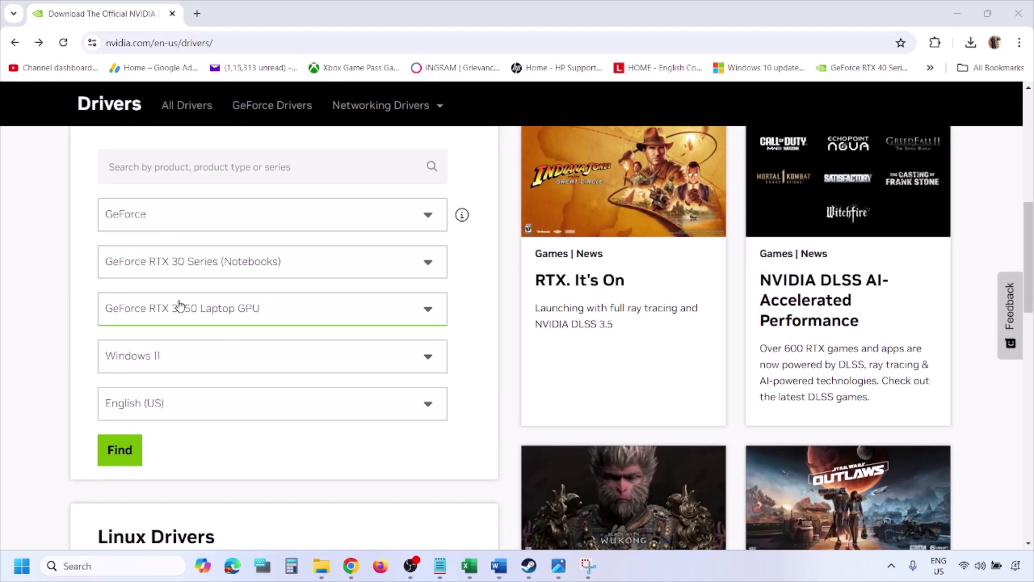
{"action": "left_click", "coordinate": [171, 360]}
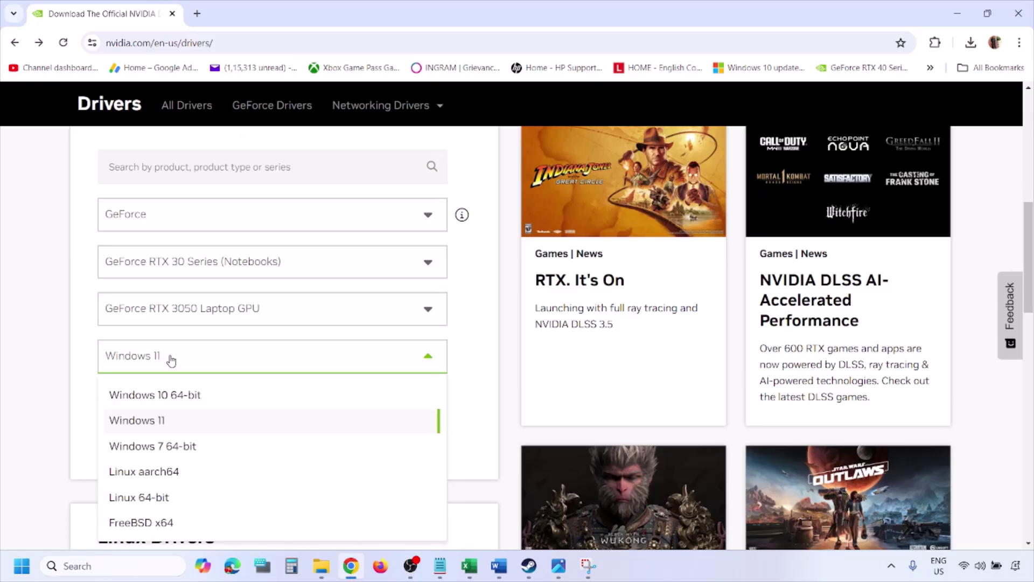
{"action": "left_click", "coordinate": [151, 424]}
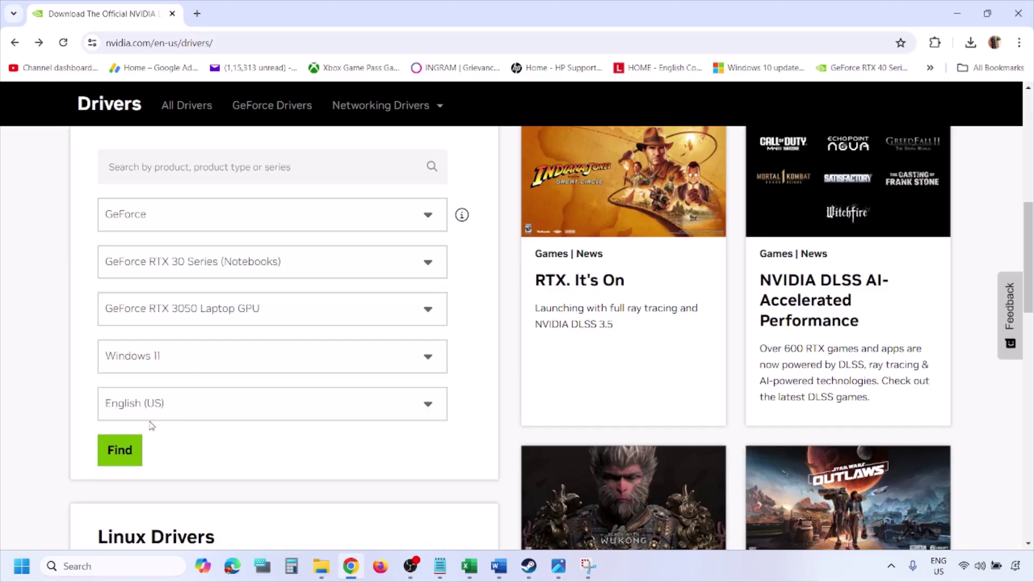
{"action": "left_click", "coordinate": [120, 450]}
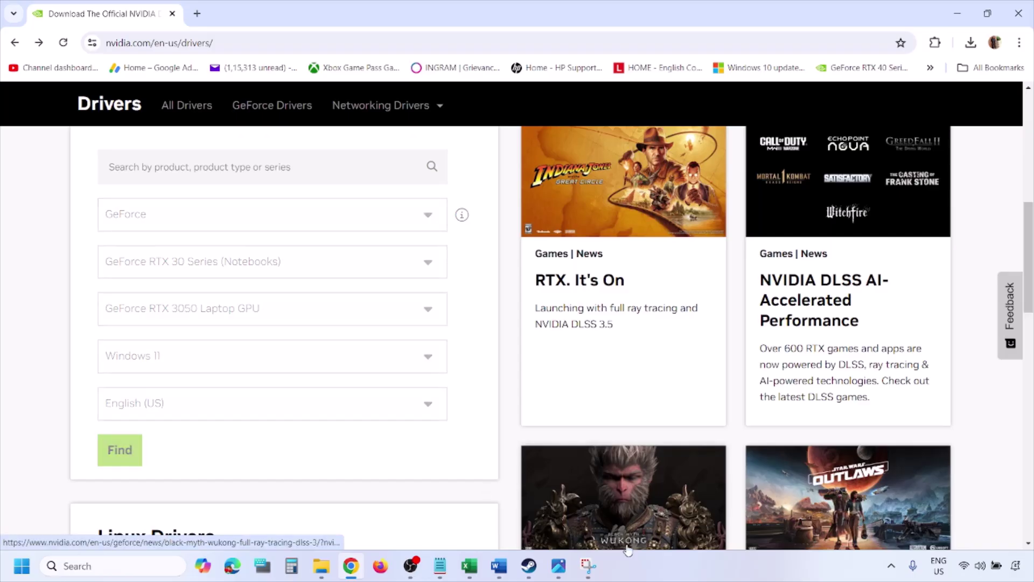
Step: Switch to Photos and review the saved images of the NVIDIA driver download and clean installation, from 1.png through 5.png
{"action": "left_click", "coordinate": [559, 566]}
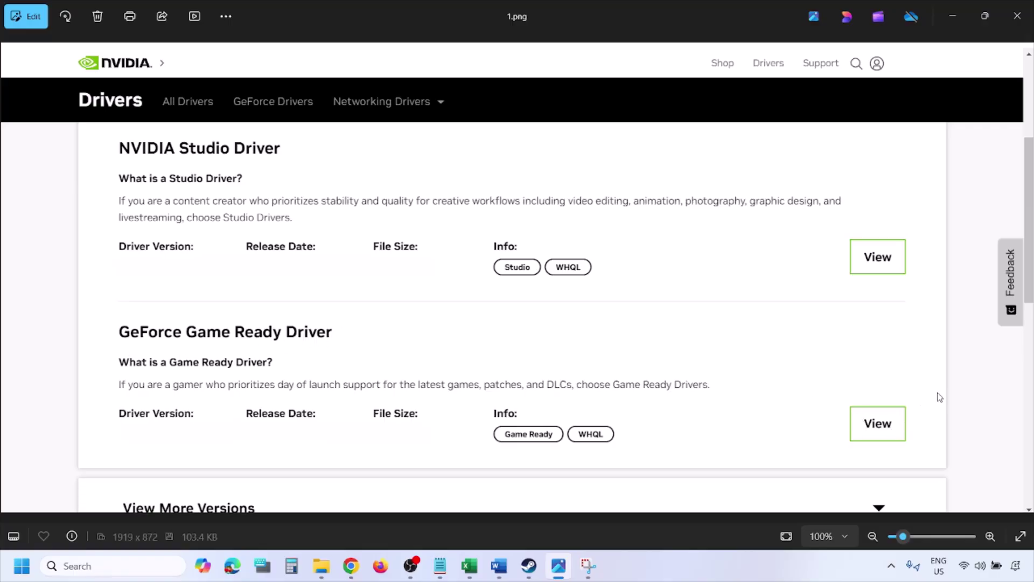
{"action": "key", "text": "Right"}
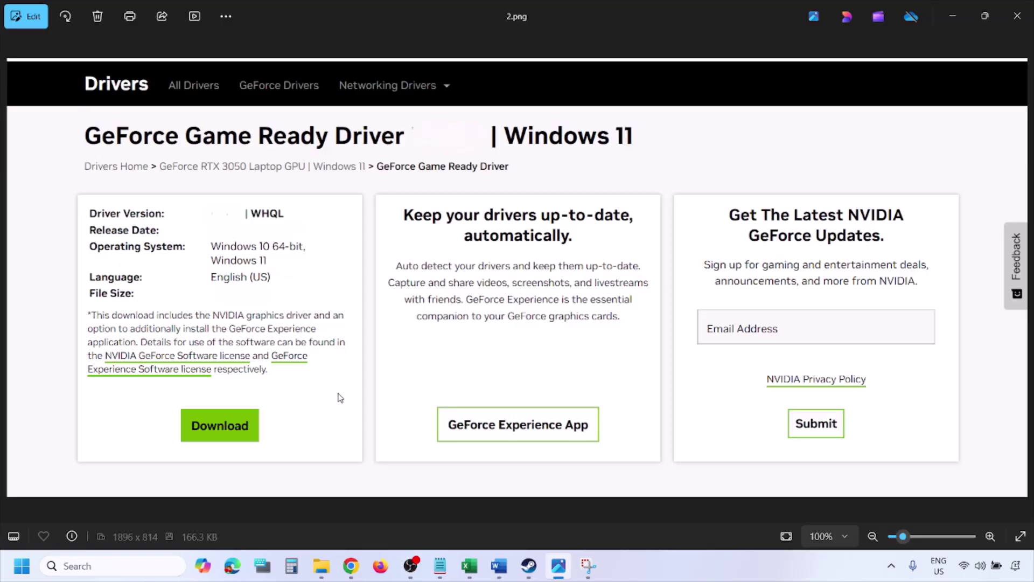
{"action": "key", "text": "Right"}
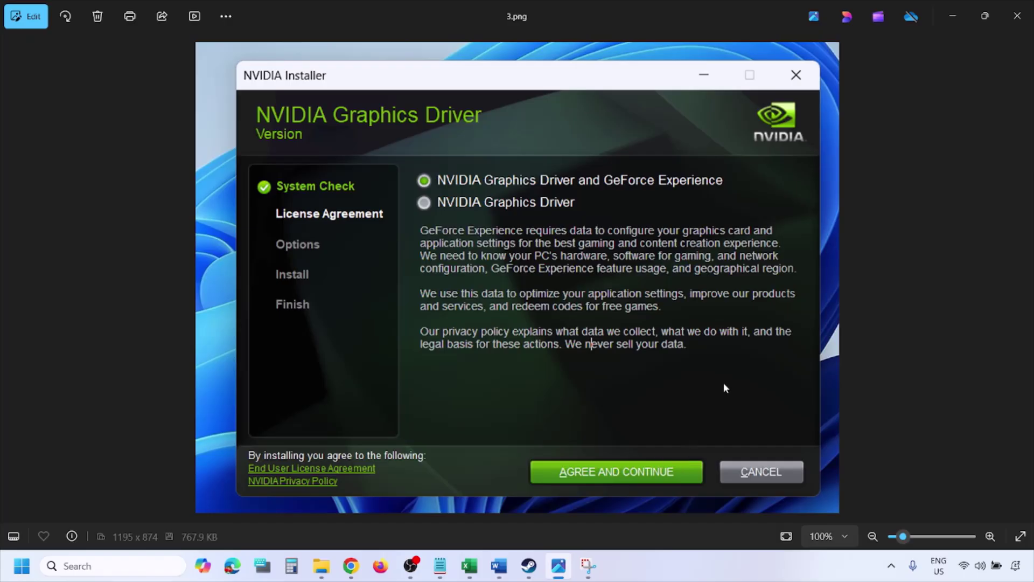
{"action": "key", "text": "Right"}
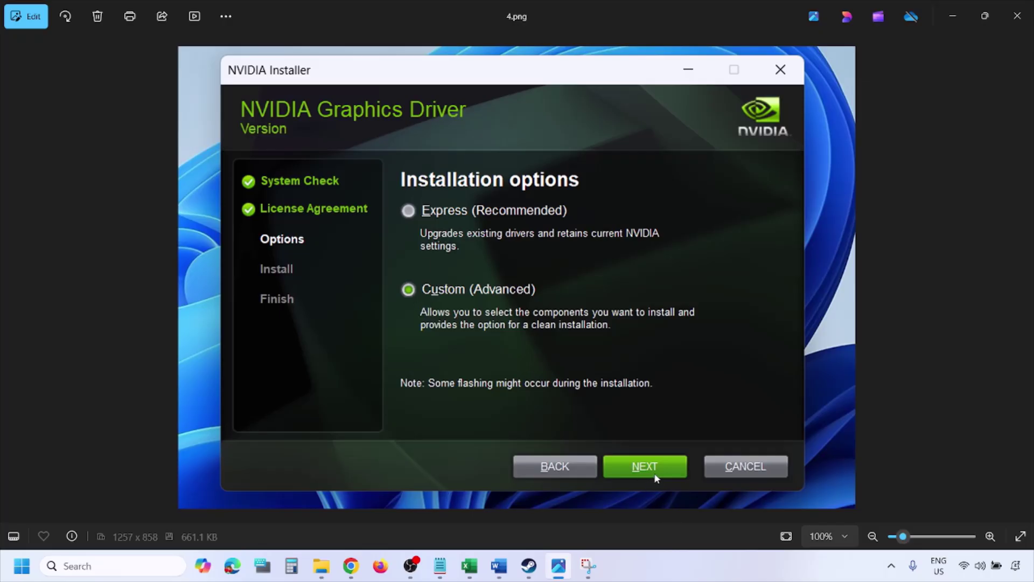
{"action": "key", "text": "Right"}
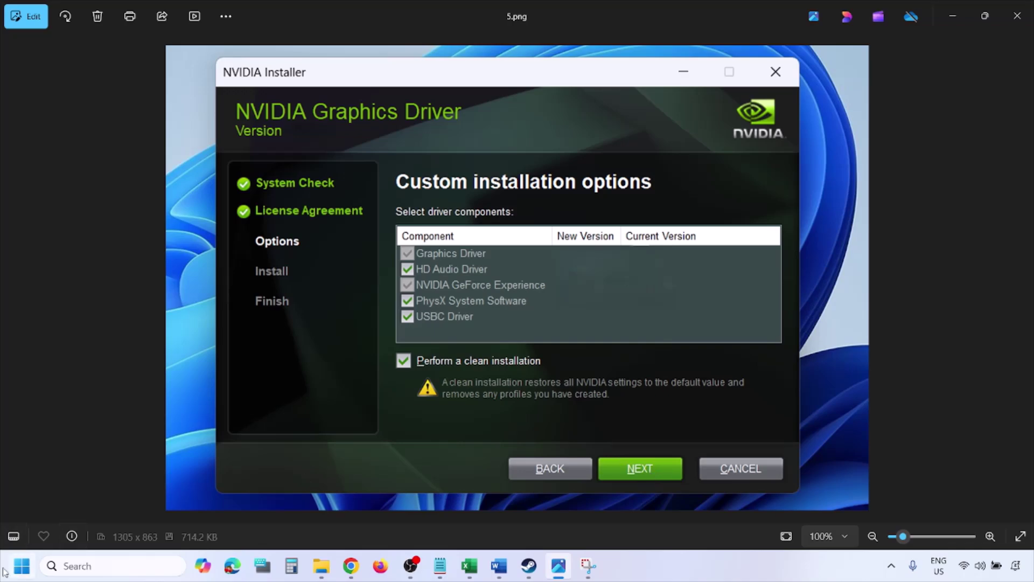
Step: Restart the computer
{"action": "left_click", "coordinate": [22, 566]}
{"action": "left_click", "coordinate": [392, 520]}
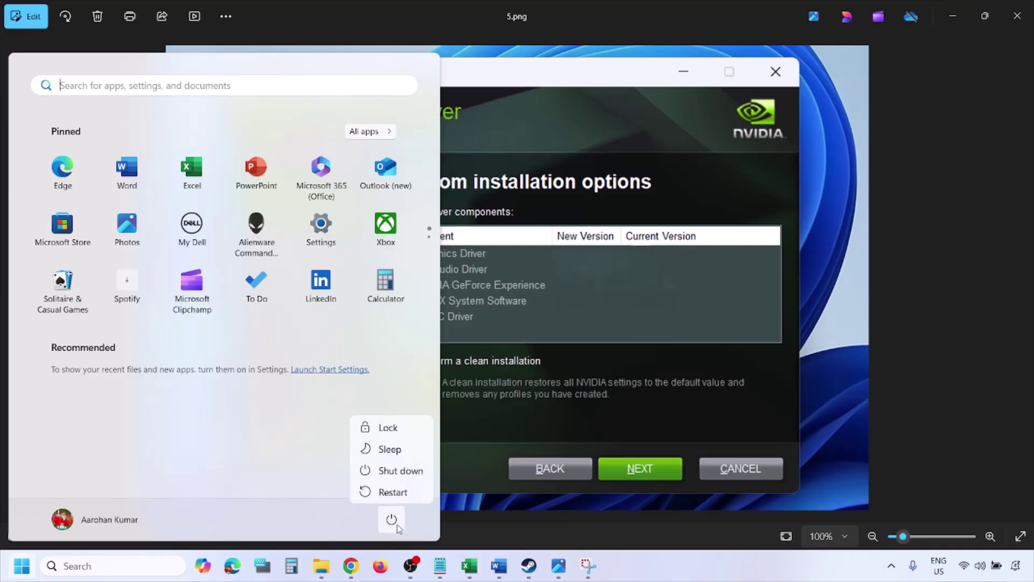
{"action": "left_click", "coordinate": [393, 491]}
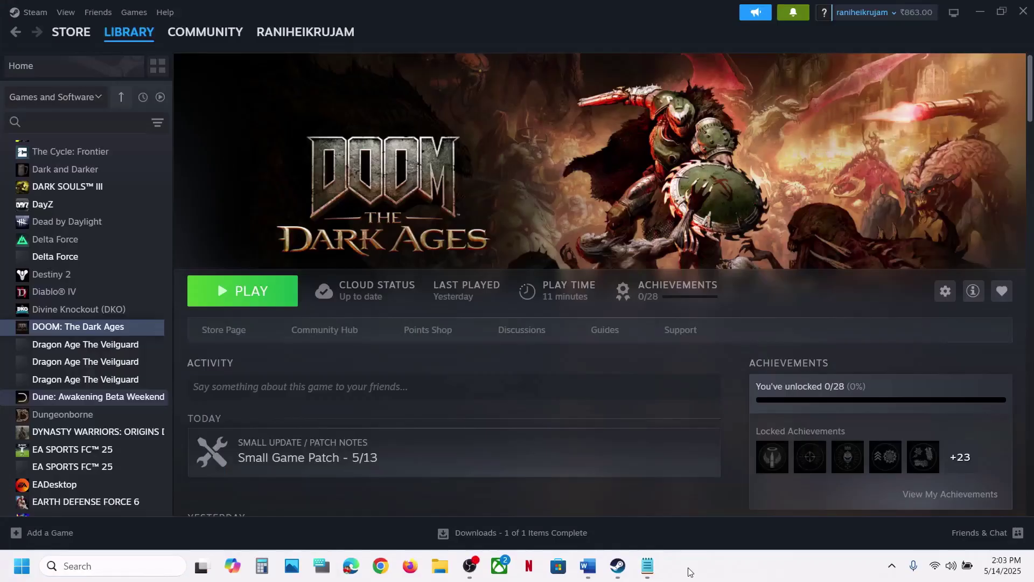
Step: Return to the Word notes, review Step 6 on running the game on the dedicated graphics card, and open Windows search
{"action": "left_click", "coordinate": [588, 566]}
{"action": "scroll", "coordinate": [471, 417], "scroll_direction": "down", "scroll_amount": 4}
{"action": "scroll", "coordinate": [534, 421], "scroll_direction": "up", "scroll_amount": 1}
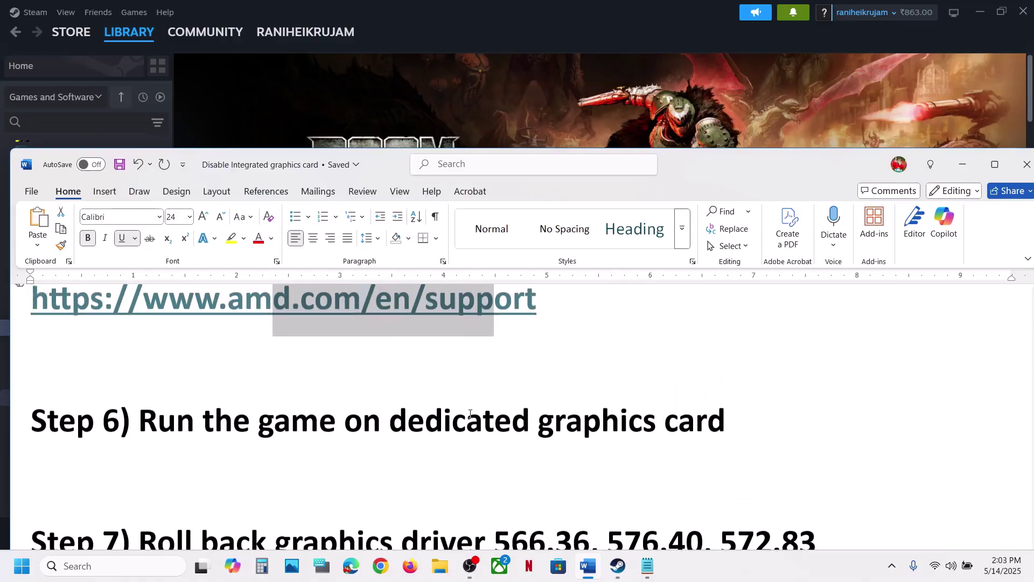
{"action": "double_click", "coordinate": [603, 429]}
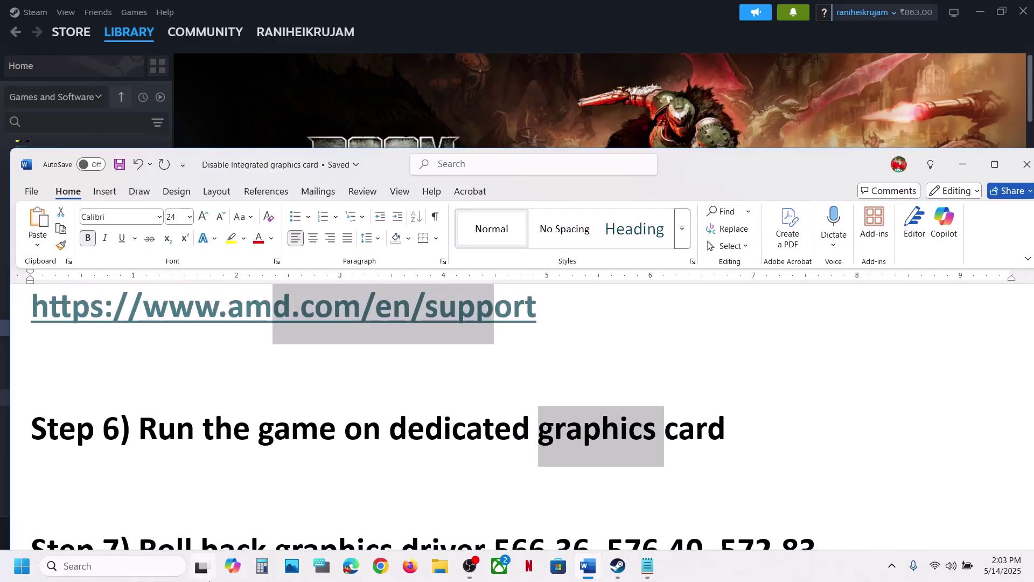
{"action": "left_click", "coordinate": [169, 571]}
{"action": "type", "text": "d.com/en/supp"}
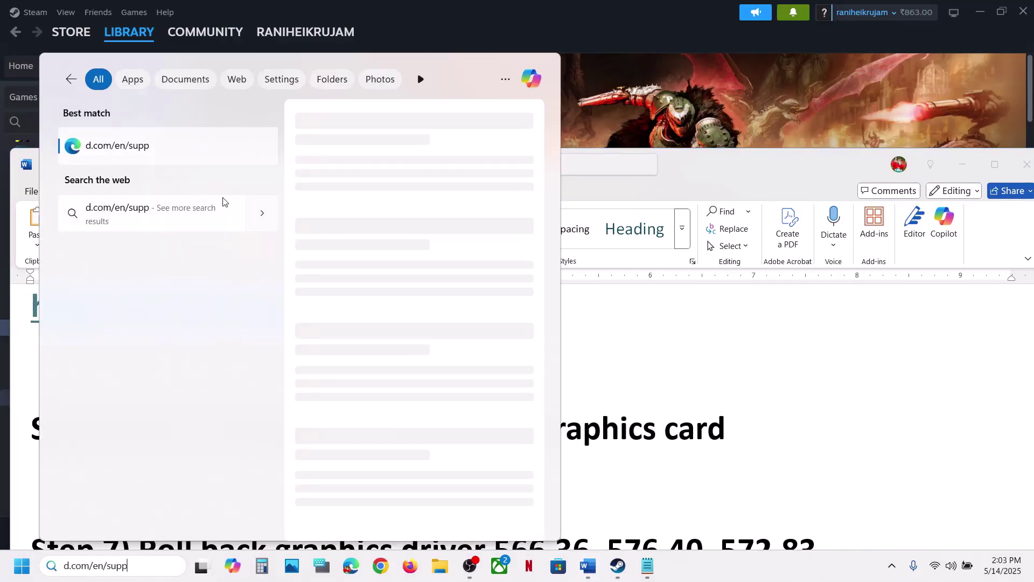
{"action": "key", "text": "BackSpace"}
{"action": "key", "text": "BackSpace"}
{"action": "key", "text": "BackSpace"}
{"action": "key", "text": "BackSpace"}
{"action": "key", "text": "BackSpace"}
{"action": "key", "text": "BackSpace"}
{"action": "key", "text": "BackSpace"}
{"action": "key", "text": "BackSpace"}
{"action": "key", "text": "BackSpace"}
{"action": "key", "text": "BackSpace"}
{"action": "key", "text": "BackSpace"}
{"action": "key", "text": "BackSpace"}
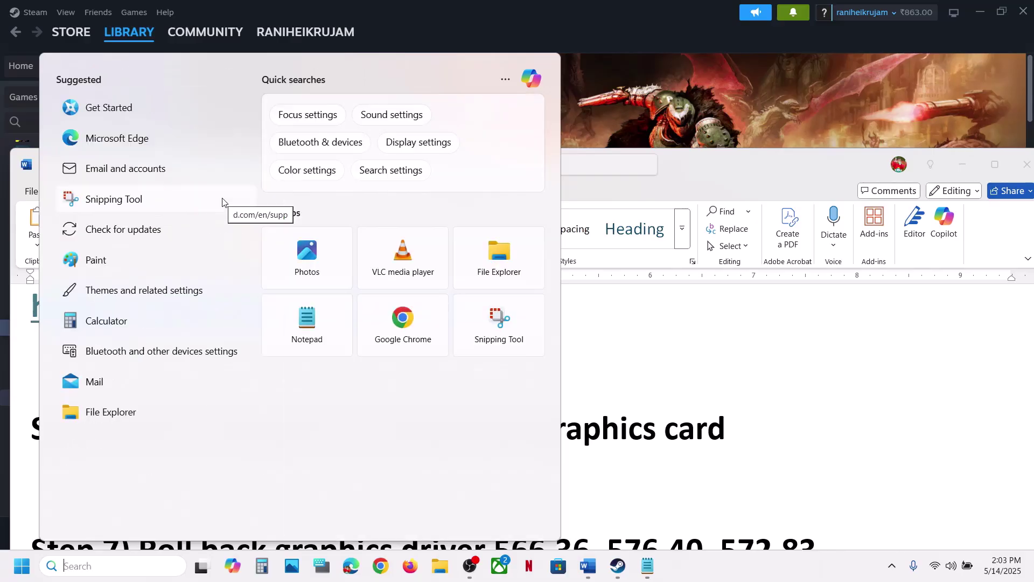
Step: Search Windows for "graphics settings" and open the Graphics settings page
{"action": "type", "text": "graohi"}
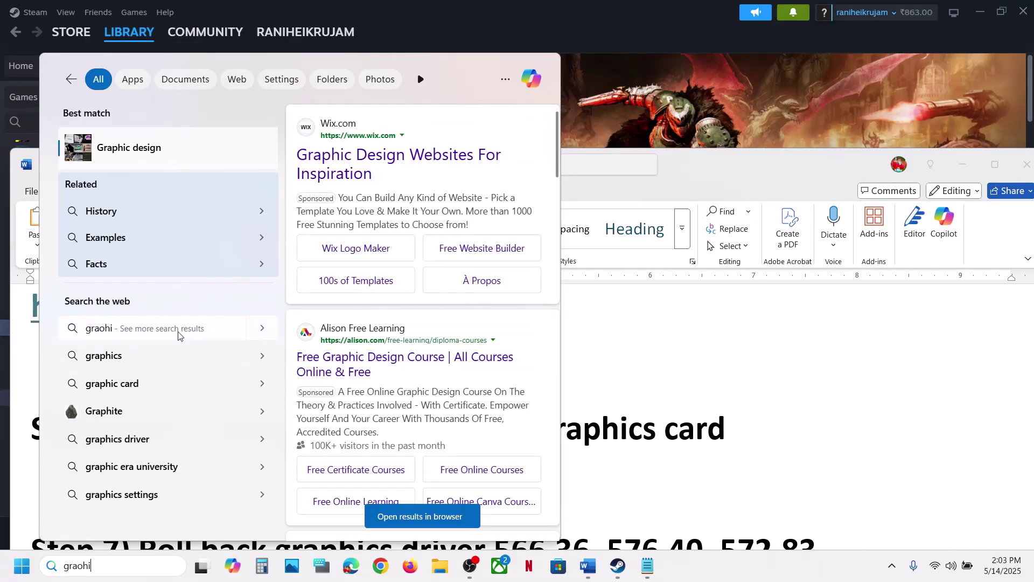
{"action": "key", "text": "BackSpace"}
{"action": "key", "text": "BackSpace"}
{"action": "key", "text": "BackSpace"}
{"action": "type", "text": "p"}
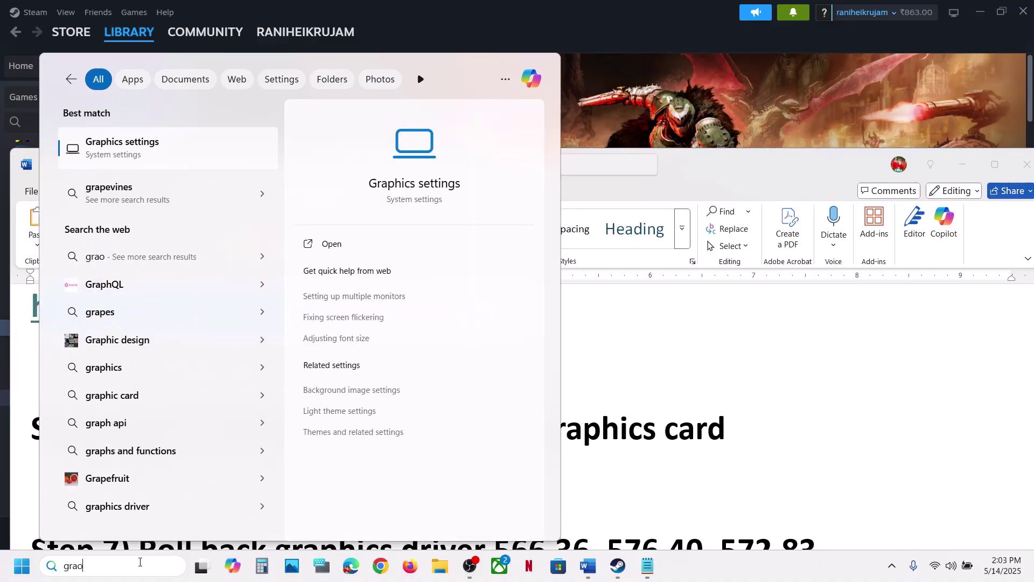
{"action": "key", "text": "BackSpace"}
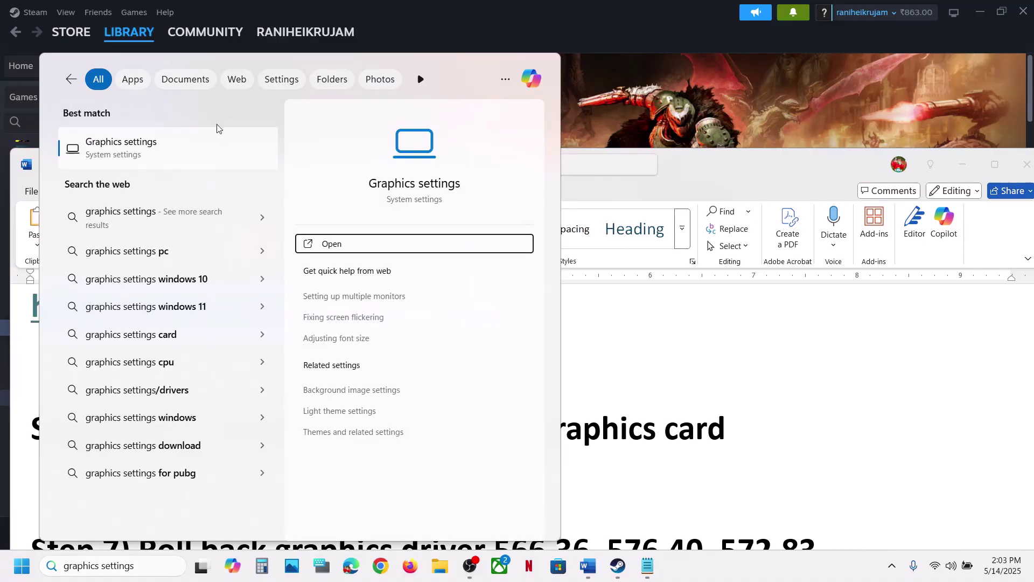
{"action": "left_click", "coordinate": [199, 142]}
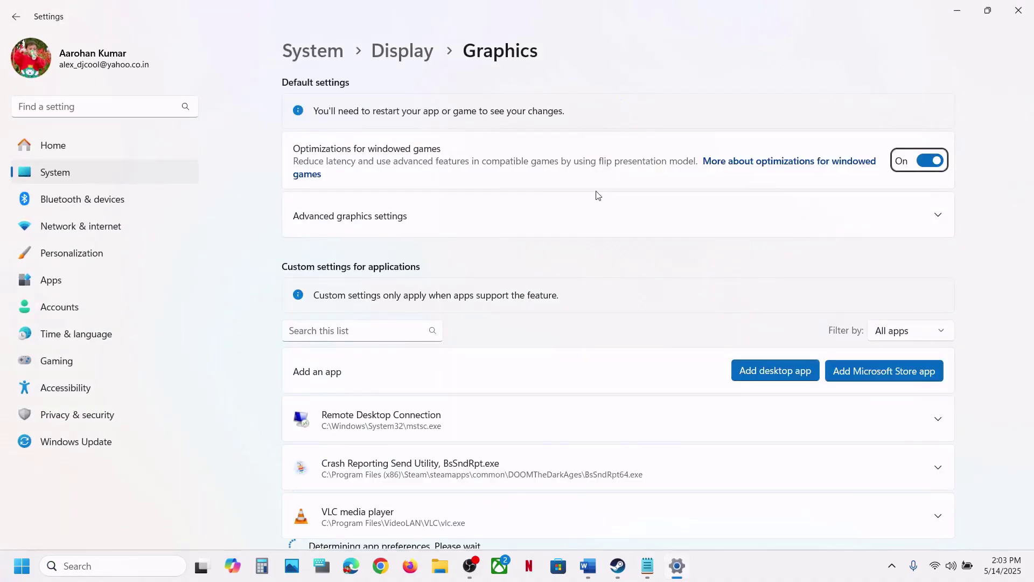
Step: Add the DOOMTheDarkAges application from the game's Steam installation folder to the custom graphics settings as a desktop app
{"action": "left_click", "coordinate": [805, 379]}
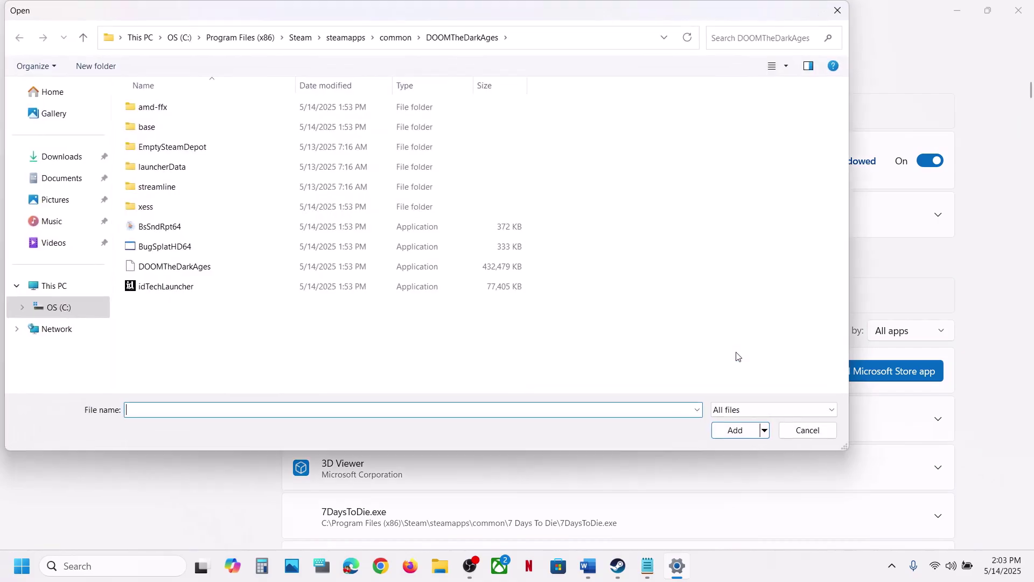
{"action": "left_click", "coordinate": [541, 42]}
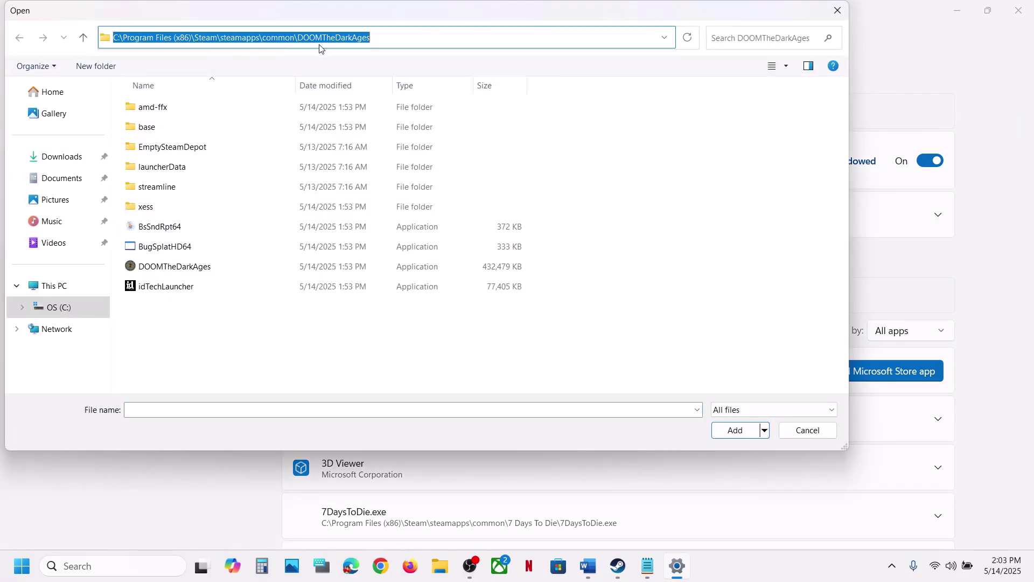
{"action": "left_click", "coordinate": [170, 268]}
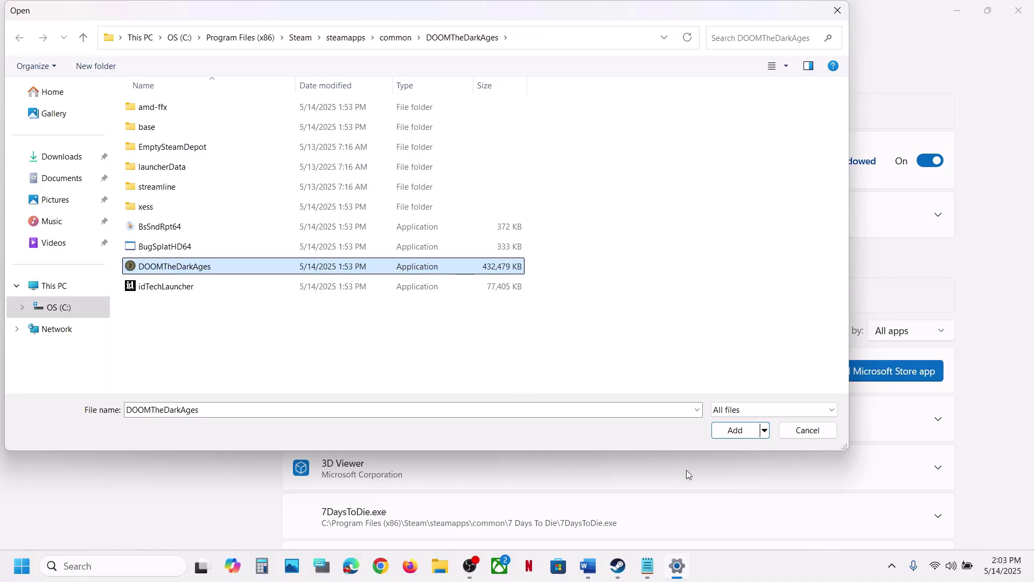
{"action": "left_click", "coordinate": [740, 431]}
Step: Set the GPU preference of Doom: The Dark Ages to High Performance (NVIDIA GeForce RTX 3050 Laptop GPU)
{"action": "scroll", "coordinate": [570, 464], "scroll_direction": "down", "scroll_amount": 5}
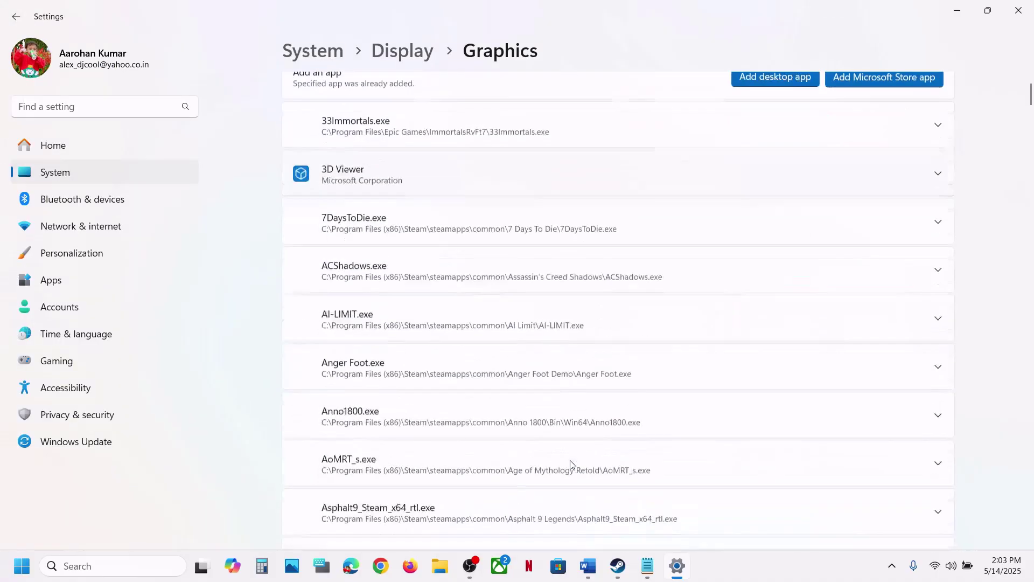
{"action": "scroll", "coordinate": [571, 465], "scroll_direction": "down", "scroll_amount": 20}
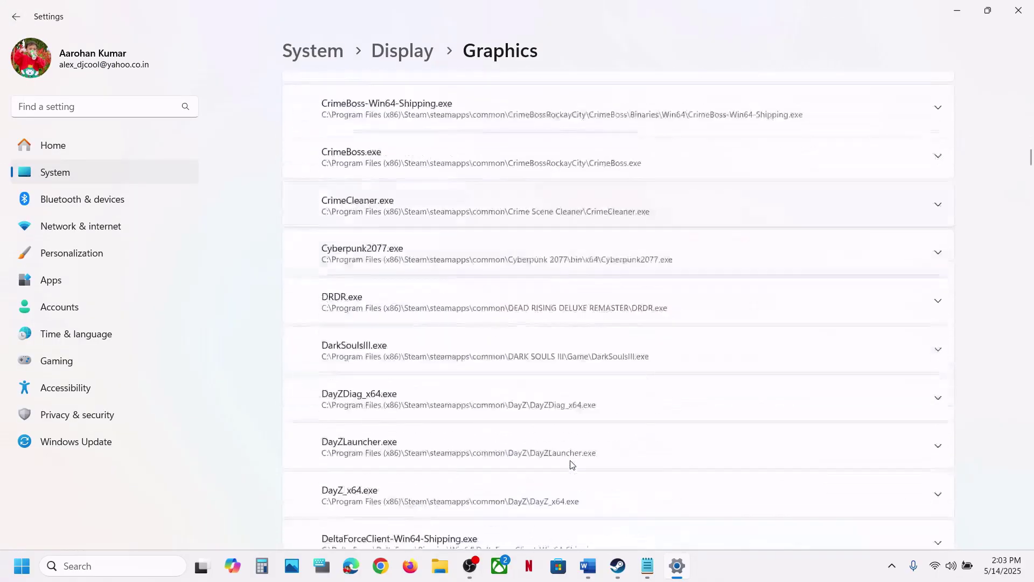
{"action": "scroll", "coordinate": [570, 464], "scroll_direction": "down", "scroll_amount": 10}
{"action": "scroll", "coordinate": [503, 462], "scroll_direction": "up", "scroll_amount": 1}
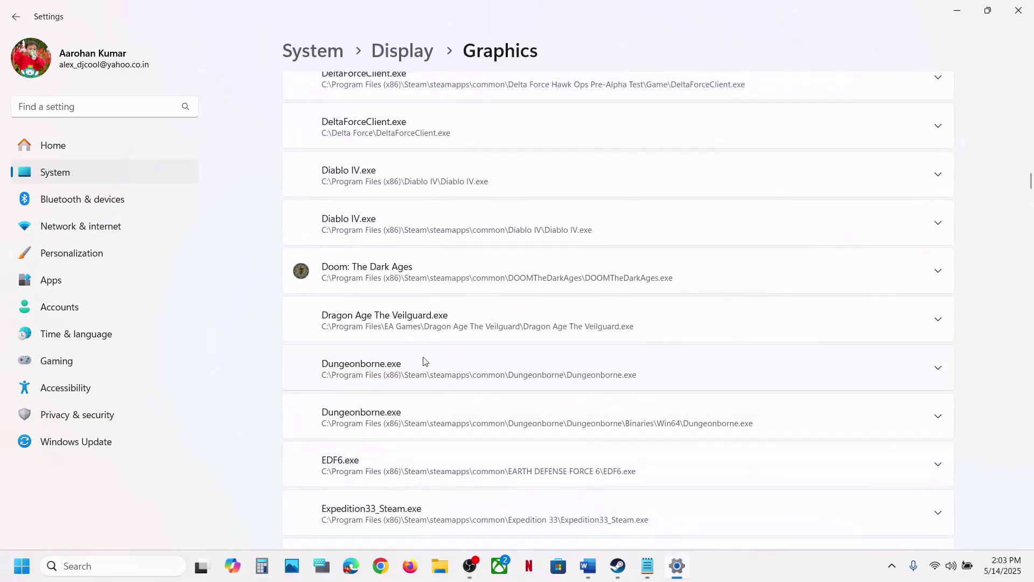
{"action": "left_click", "coordinate": [399, 274]}
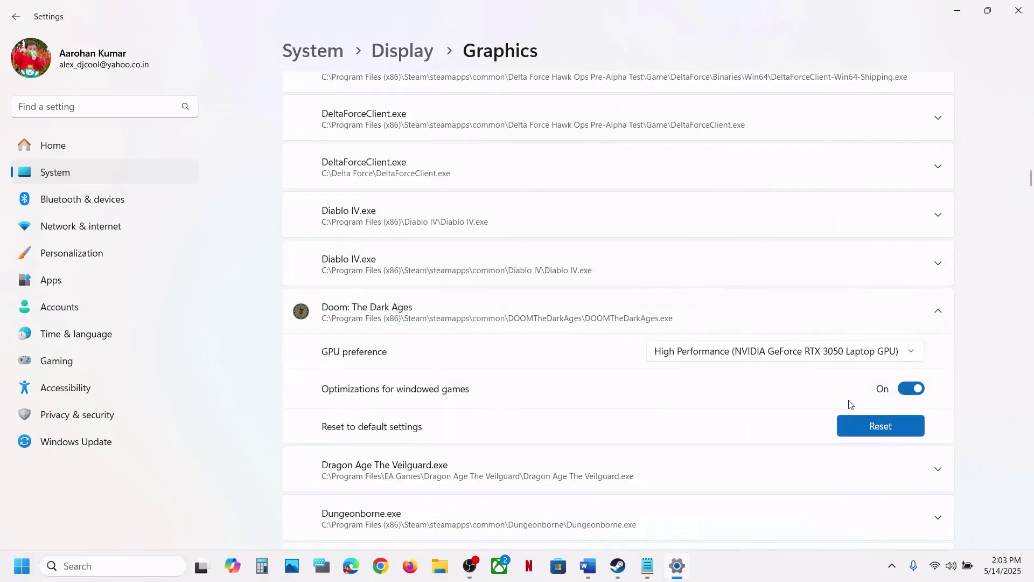
{"action": "left_click", "coordinate": [816, 353]}
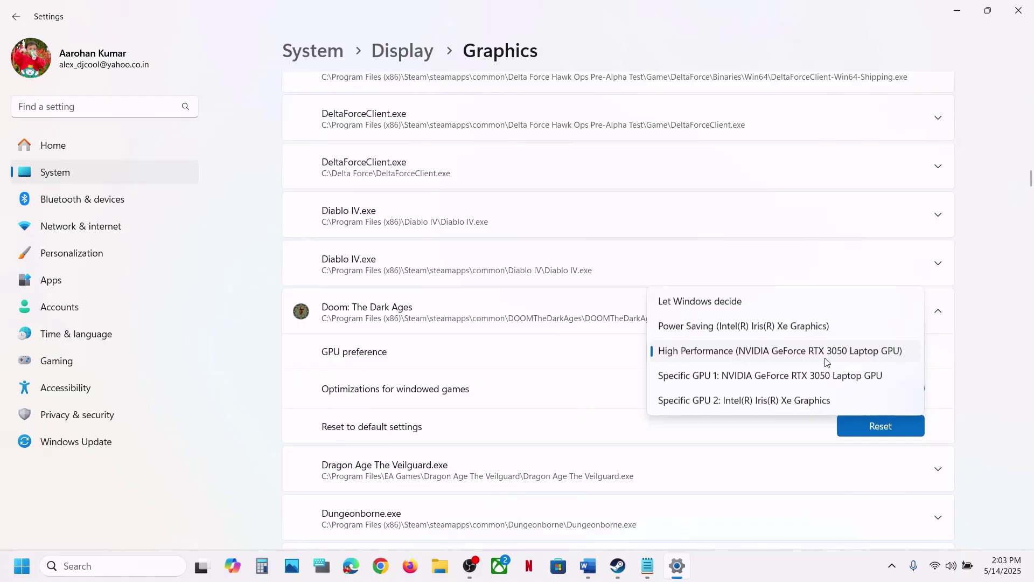
{"action": "left_click", "coordinate": [810, 354]}
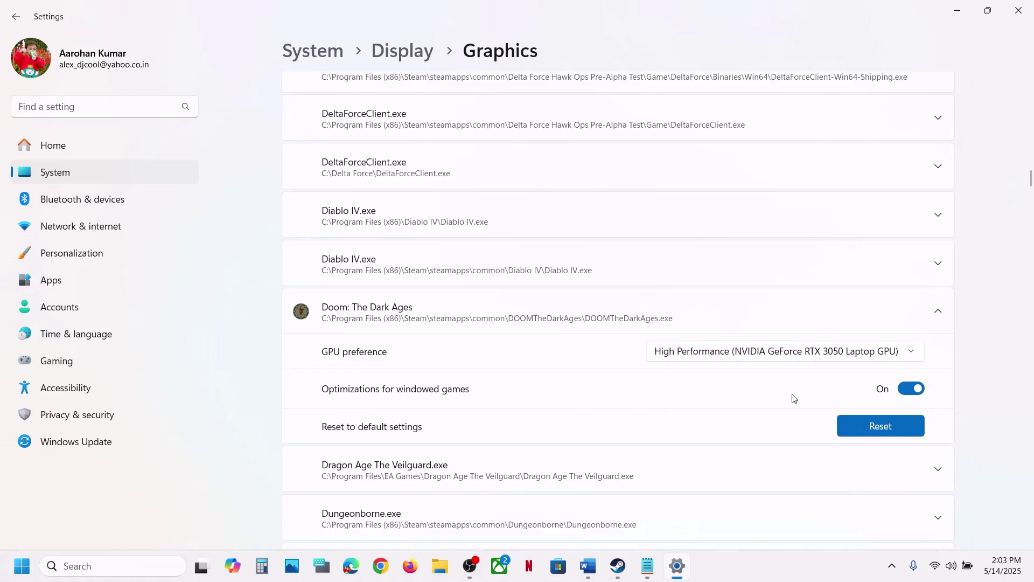
Step: Close Settings and go to Step 7 on rolling back the graphics driver in the Word notes
{"action": "left_click", "coordinate": [1021, 14]}
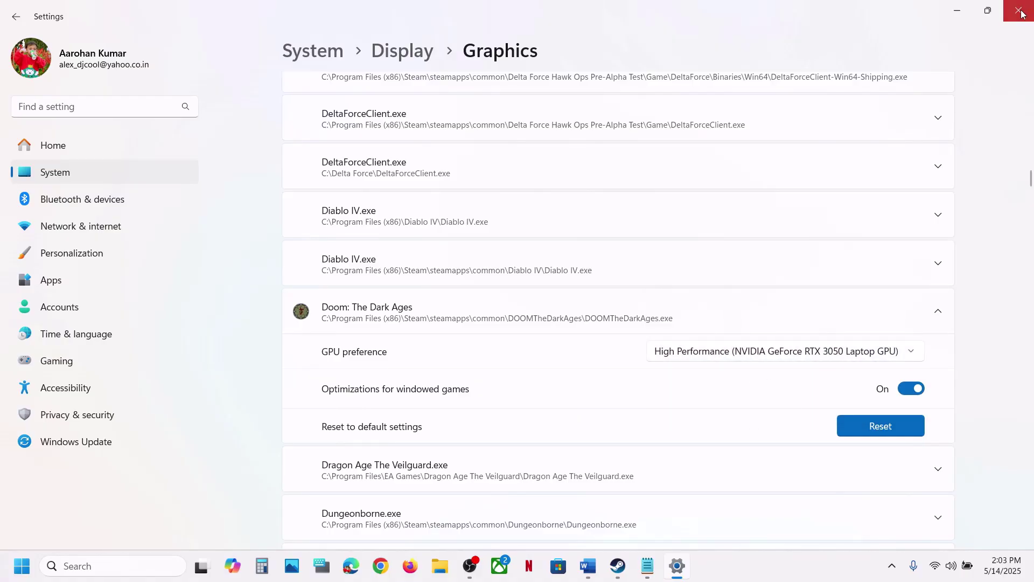
{"action": "scroll", "coordinate": [449, 419], "scroll_direction": "down", "scroll_amount": 3}
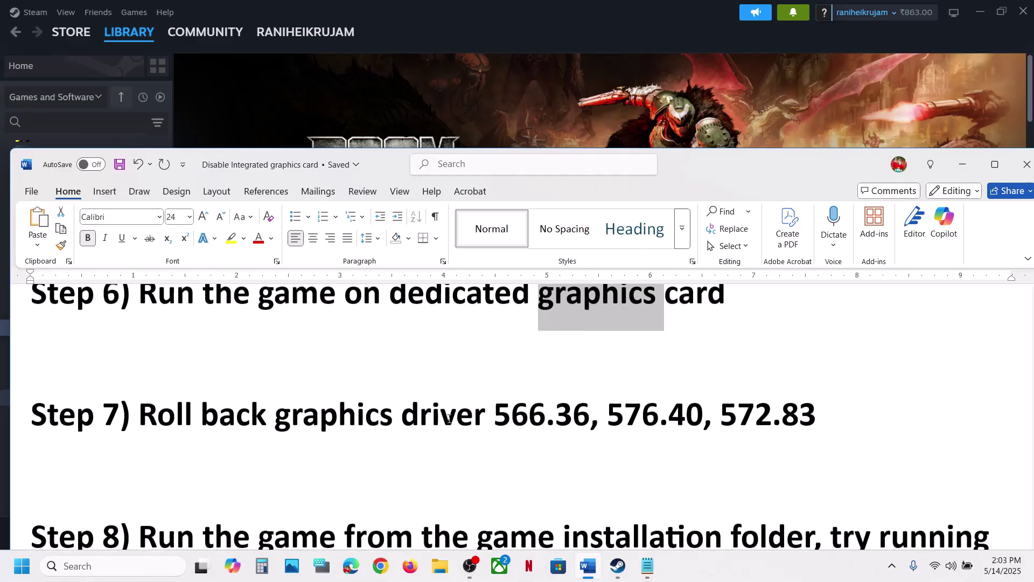
Step: Copy the NVIDIA driver download link under Step 5 of the Word notes and open it in Chrome
{"action": "scroll", "coordinate": [587, 425], "scroll_direction": "up", "scroll_amount": 5}
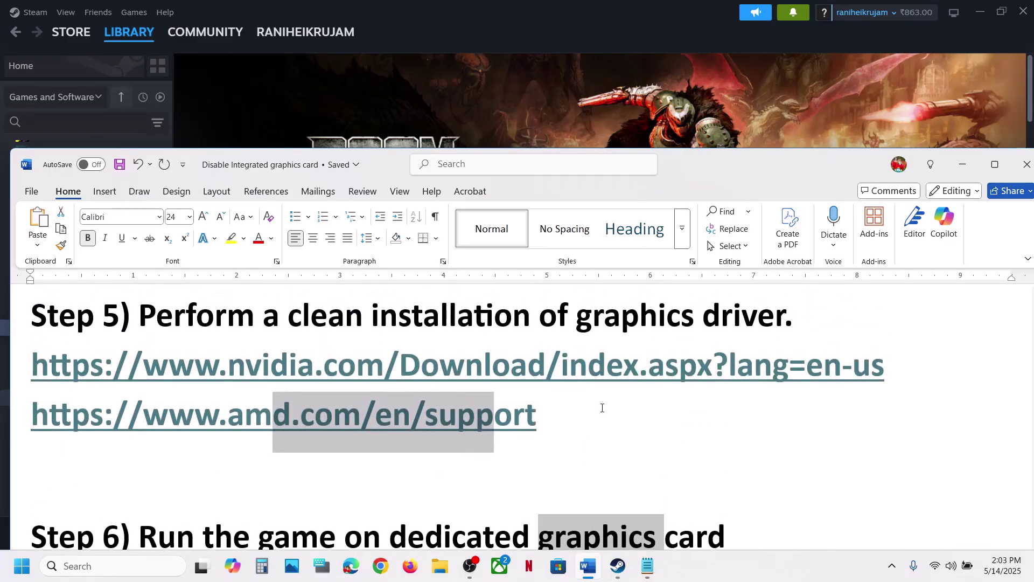
{"action": "triple_click", "coordinate": [922, 370]}
{"action": "key", "text": "ctrl+c"}
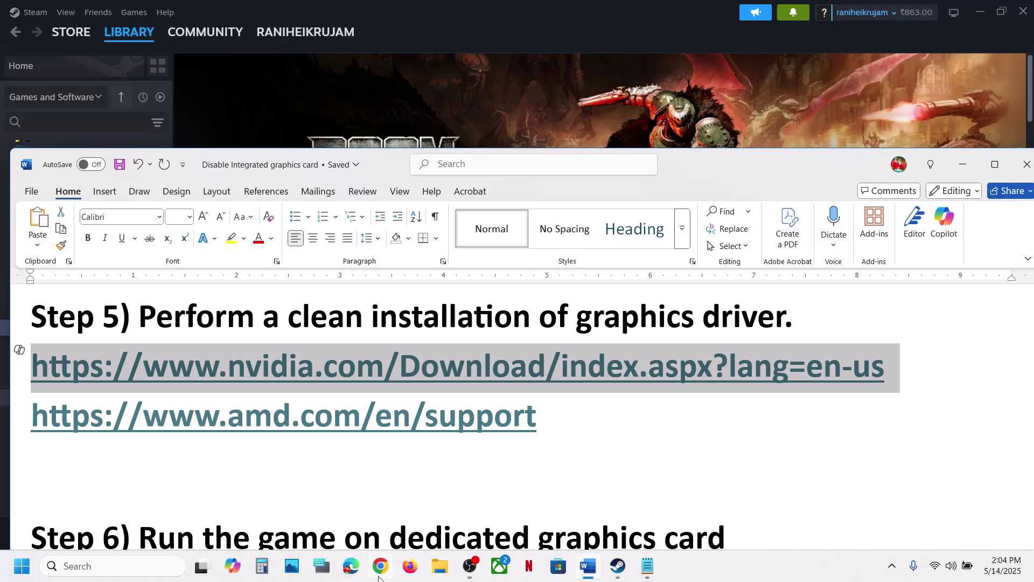
{"action": "left_click", "coordinate": [380, 565]}
{"action": "key", "text": "ctrl+v"}
{"action": "key", "text": "Return"}
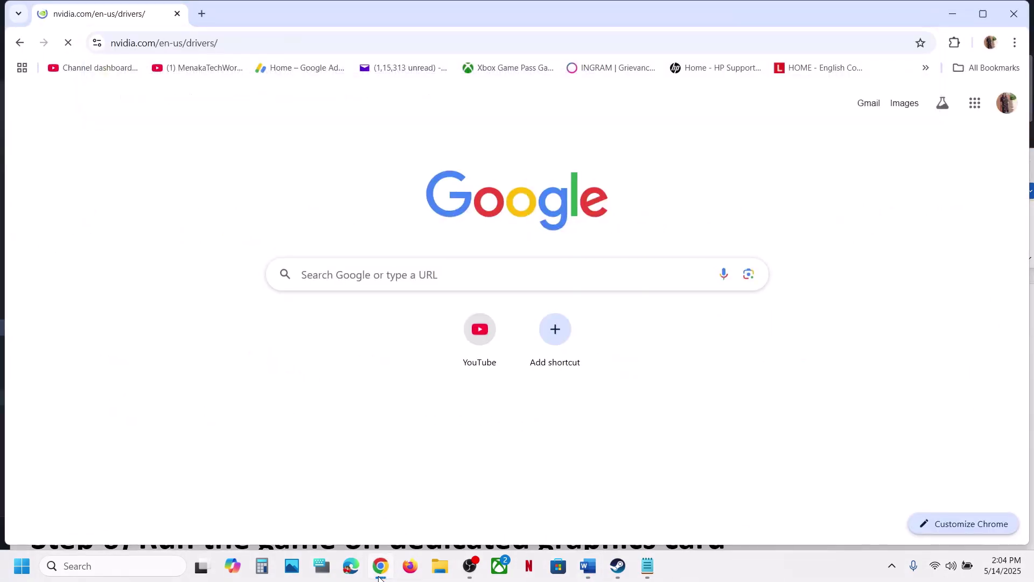
Step: Search for GeForce RTX 3050 Laptop GPU drivers for Windows 11 and expand the list of more versions
{"action": "scroll", "coordinate": [403, 454], "scroll_direction": "down", "scroll_amount": 1}
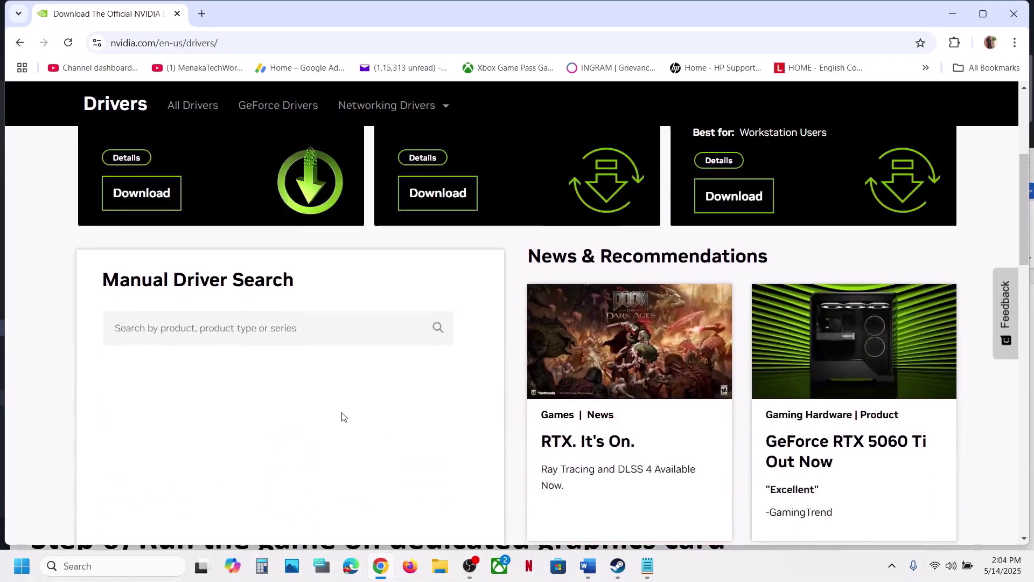
{"action": "scroll", "coordinate": [342, 417], "scroll_direction": "down", "scroll_amount": 4}
{"action": "left_click", "coordinate": [134, 389]}
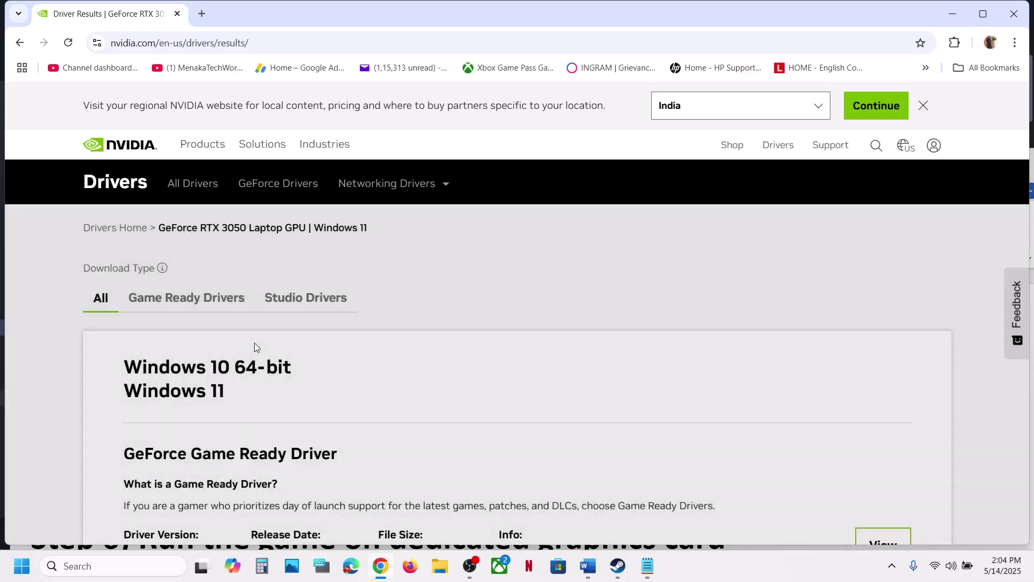
{"action": "scroll", "coordinate": [255, 345], "scroll_direction": "down", "scroll_amount": 9}
{"action": "scroll", "coordinate": [255, 347], "scroll_direction": "down", "scroll_amount": 1}
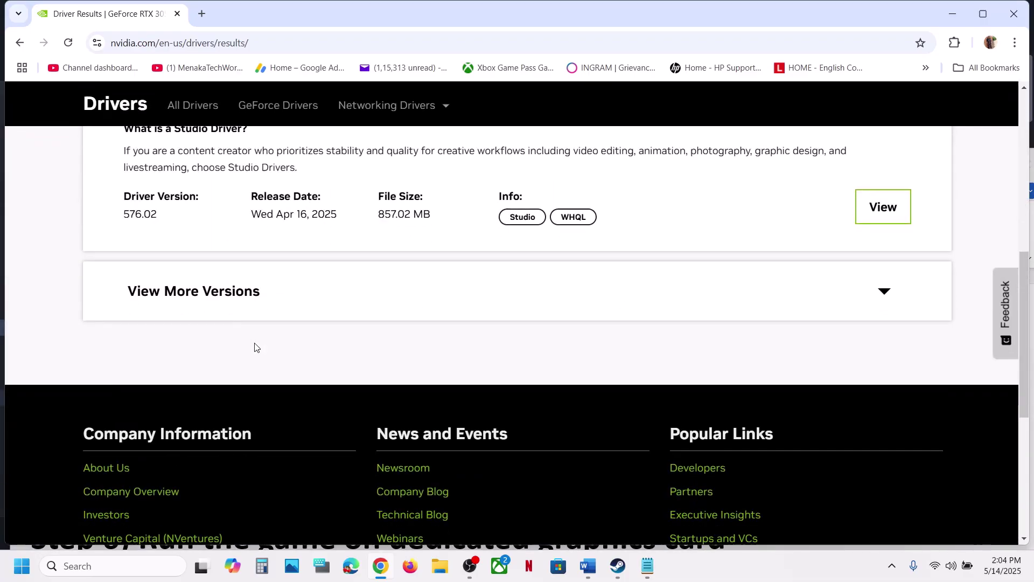
{"action": "left_click", "coordinate": [187, 291]}
Step: Examine the older driver versions in the results, highlighting the 576.28 and 572.83 entries
{"action": "scroll", "coordinate": [248, 303], "scroll_direction": "down", "scroll_amount": 1}
{"action": "scroll", "coordinate": [243, 306], "scroll_direction": "up", "scroll_amount": 4}
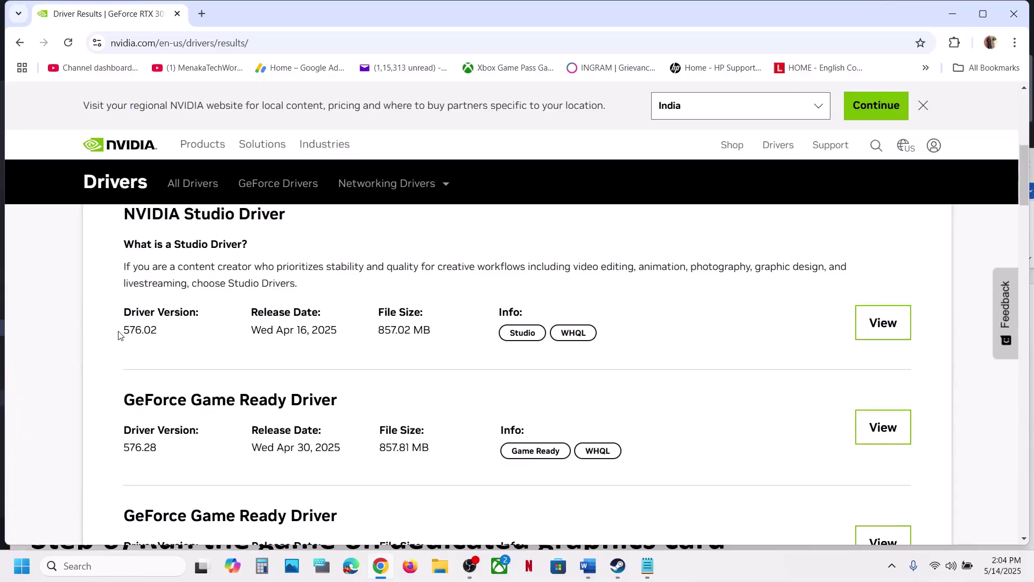
{"action": "left_click_drag", "start_coordinate": [119, 332], "coordinate": [150, 330]}
{"action": "left_click", "coordinate": [150, 330]}
{"action": "scroll", "coordinate": [141, 356], "scroll_direction": "down", "scroll_amount": 2}
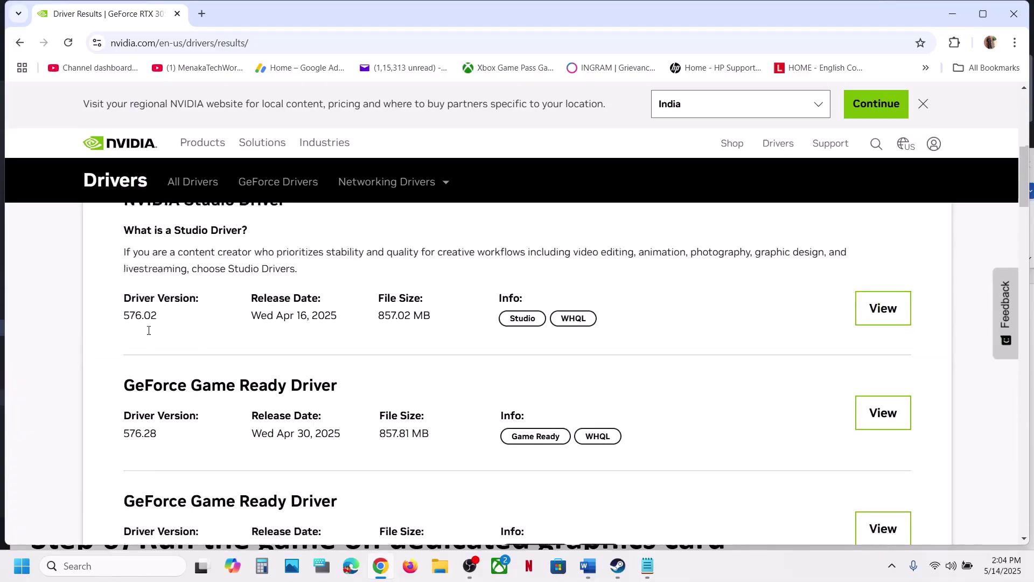
{"action": "left_click_drag", "start_coordinate": [122, 344], "coordinate": [167, 341]}
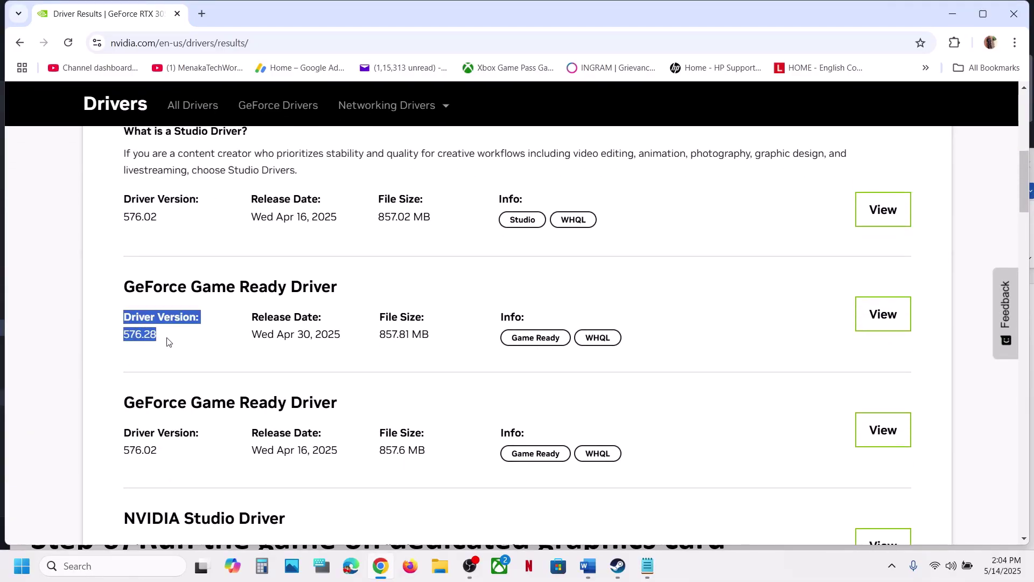
{"action": "scroll", "coordinate": [167, 341], "scroll_direction": "down", "scroll_amount": 2}
{"action": "scroll", "coordinate": [139, 367], "scroll_direction": "down", "scroll_amount": 1}
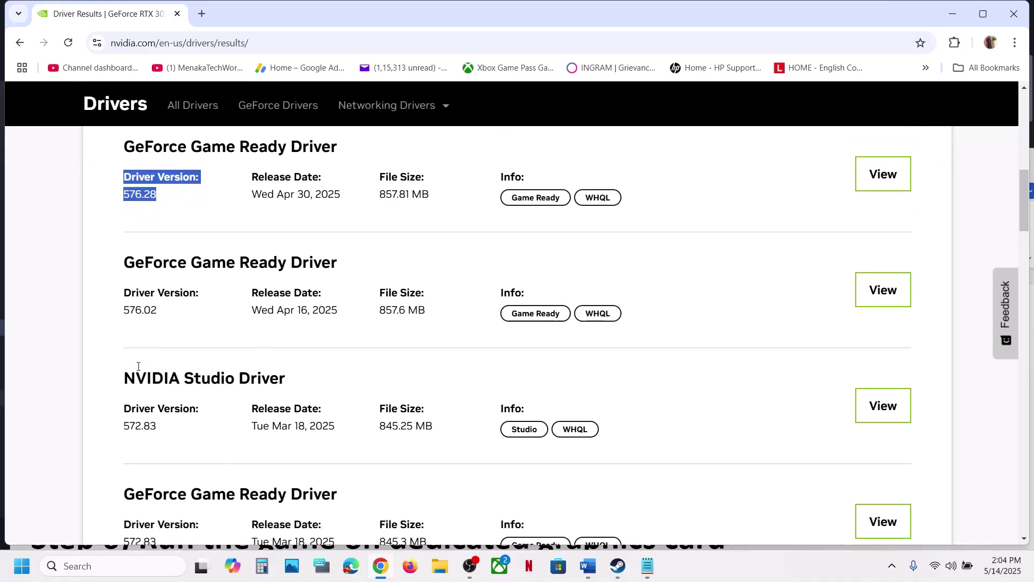
{"action": "mouse_move", "coordinate": [123, 413]}
{"action": "left_mouse_down"}
{"action": "mouse_move", "coordinate": [169, 411]}
{"action": "mouse_move", "coordinate": [125, 405]}
{"action": "left_mouse_up"}
{"action": "left_click", "coordinate": [178, 409]}
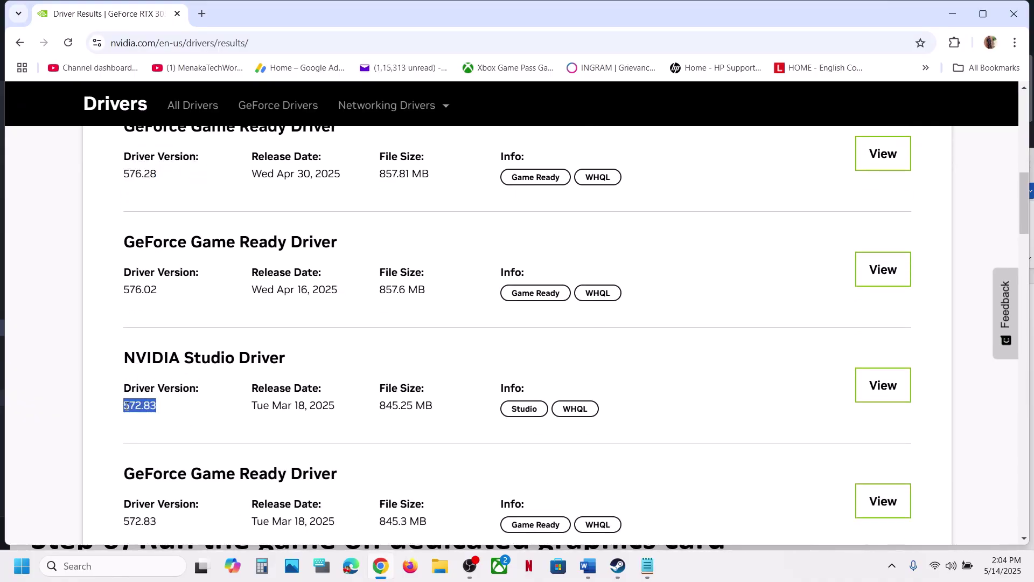
Step: Find driver version 566.36 among the older releases and highlight its version number
{"action": "scroll", "coordinate": [125, 408], "scroll_direction": "down", "scroll_amount": 9}
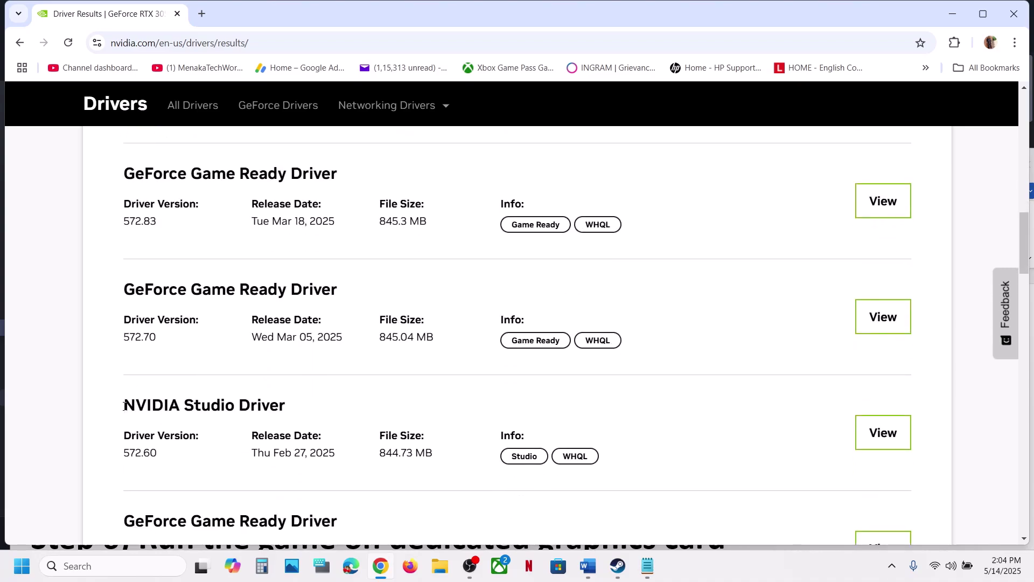
{"action": "scroll", "coordinate": [125, 410], "scroll_direction": "down", "scroll_amount": 5}
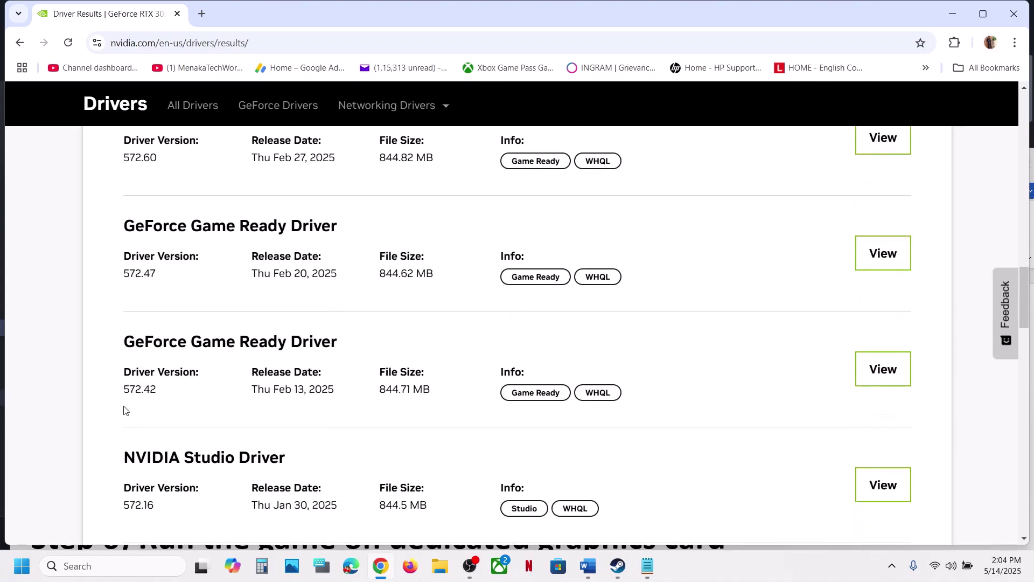
{"action": "scroll", "coordinate": [125, 409], "scroll_direction": "down", "scroll_amount": 6}
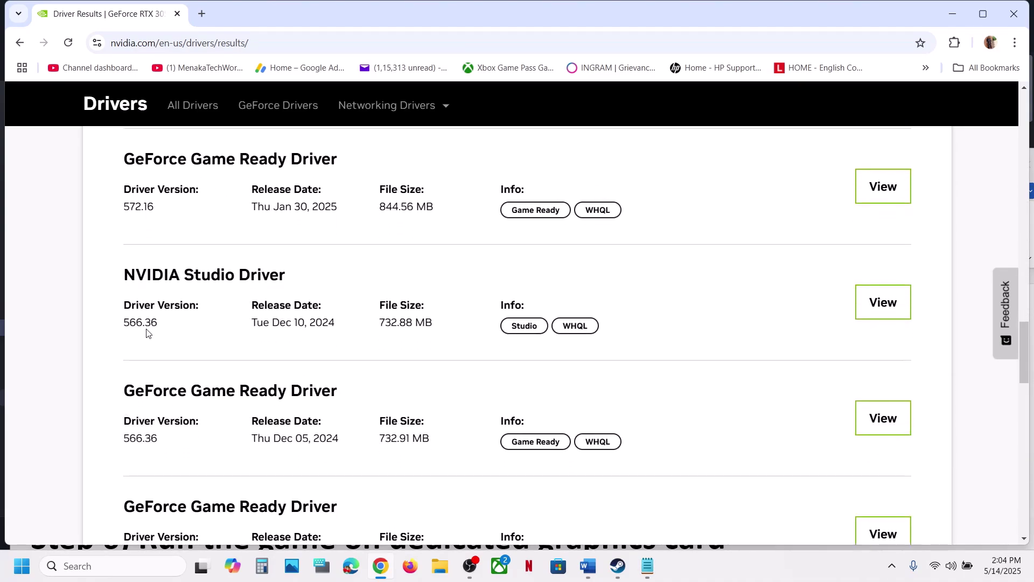
{"action": "left_click_drag", "start_coordinate": [125, 321], "coordinate": [157, 322]}
{"action": "left_click", "coordinate": [156, 321]}
Step: Switch back to the Word notes and go to Step 8 on running the game from its installation folder
{"action": "mouse_move", "coordinate": [620, 568]}
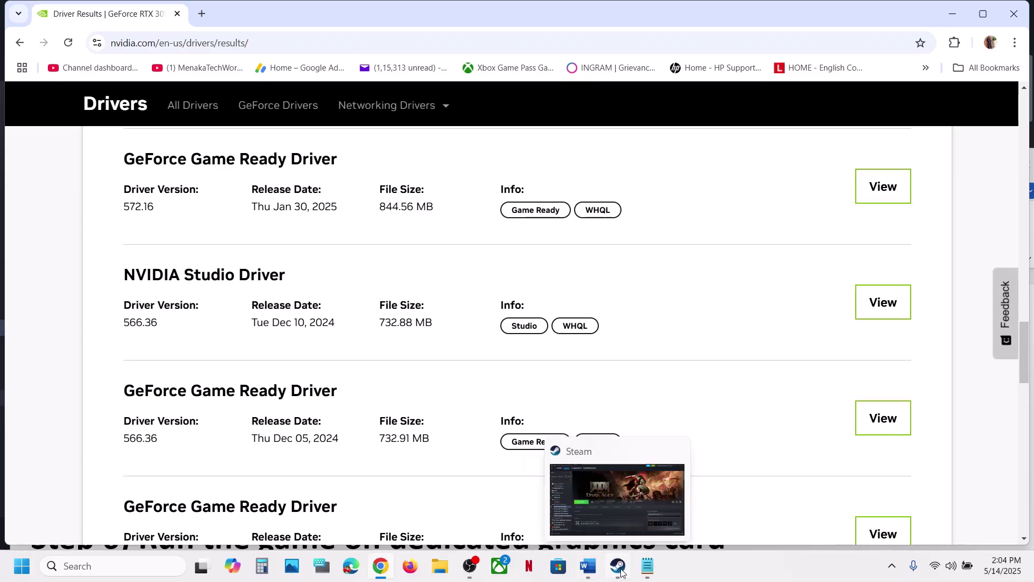
{"action": "left_click", "coordinate": [589, 566]}
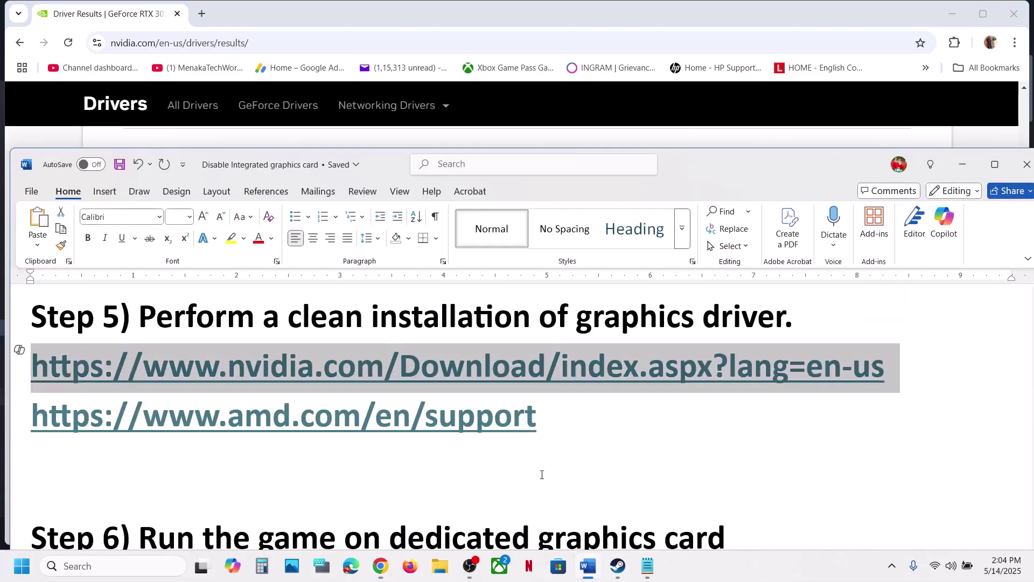
{"action": "scroll", "coordinate": [454, 403], "scroll_direction": "down", "scroll_amount": 2}
{"action": "scroll", "coordinate": [455, 403], "scroll_direction": "down", "scroll_amount": 6}
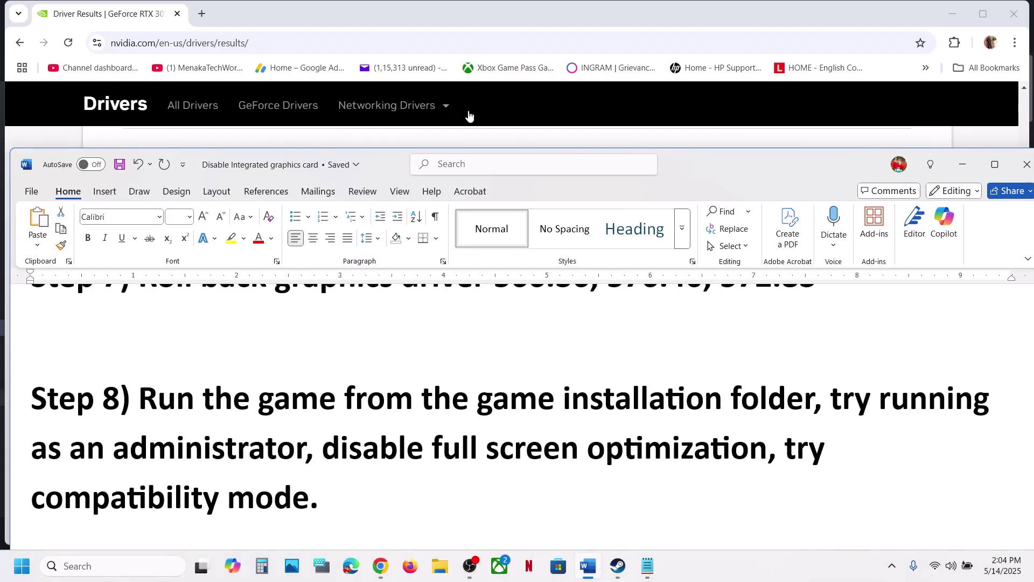
Step: Switch to Steam and browse the local files of DOOM: The Dark Ages
{"action": "left_click", "coordinate": [631, 566]}
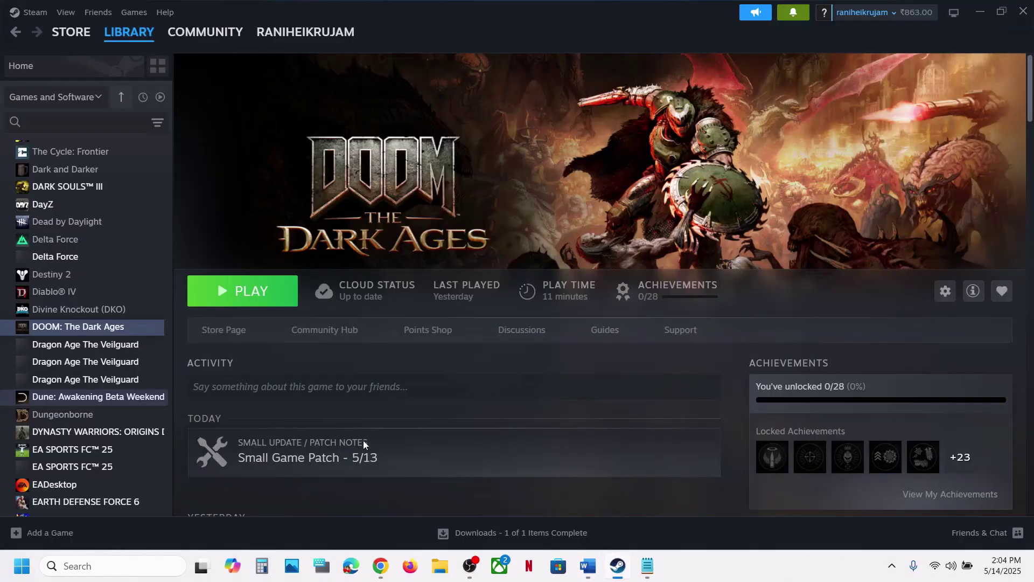
{"action": "right_click", "coordinate": [126, 329]}
{"action": "mouse_move", "coordinate": [171, 409]}
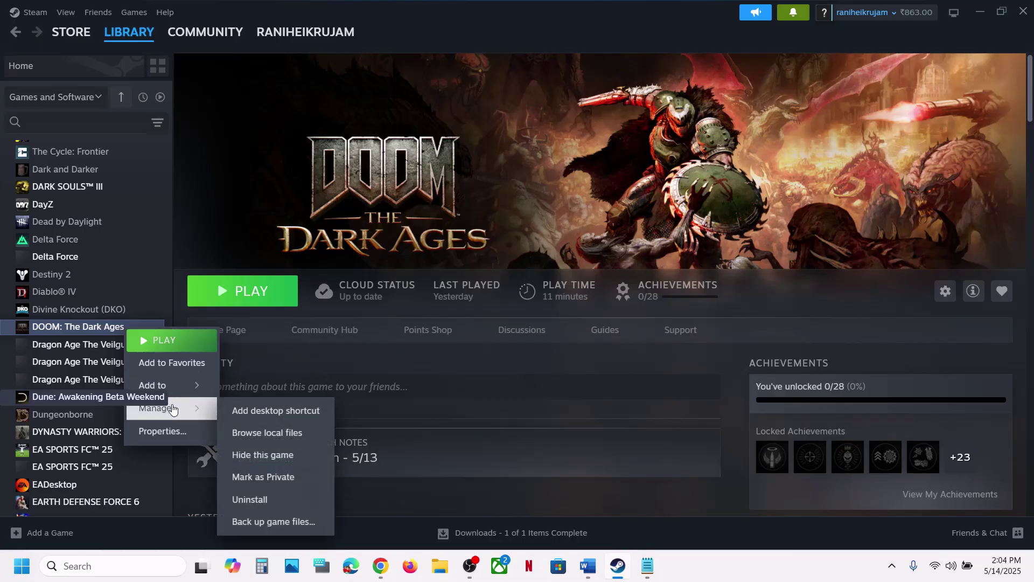
{"action": "left_click", "coordinate": [285, 434]}
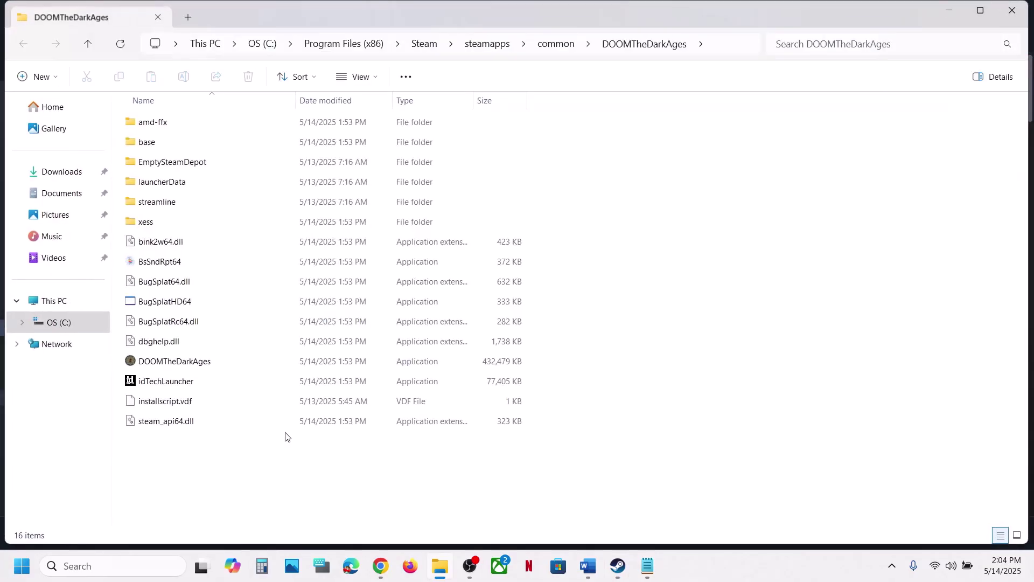
Step: In the compatibility properties of the DOOMTheDarkAges application, enable running it as an administrator and apply the change
{"action": "left_click", "coordinate": [191, 366]}
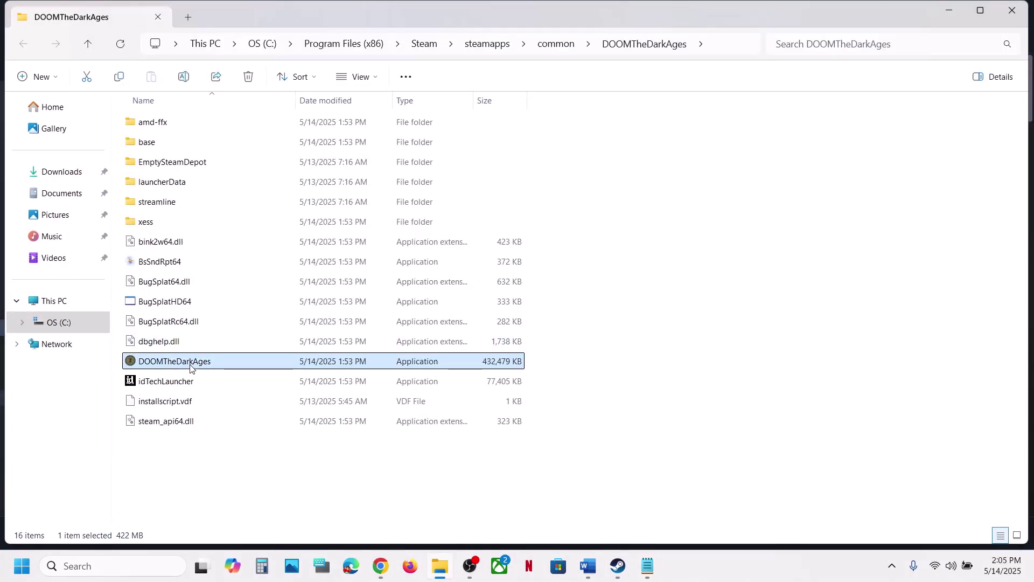
{"action": "right_click", "coordinate": [189, 368]}
{"action": "left_click", "coordinate": [191, 367]}
{"action": "right_click", "coordinate": [195, 363]}
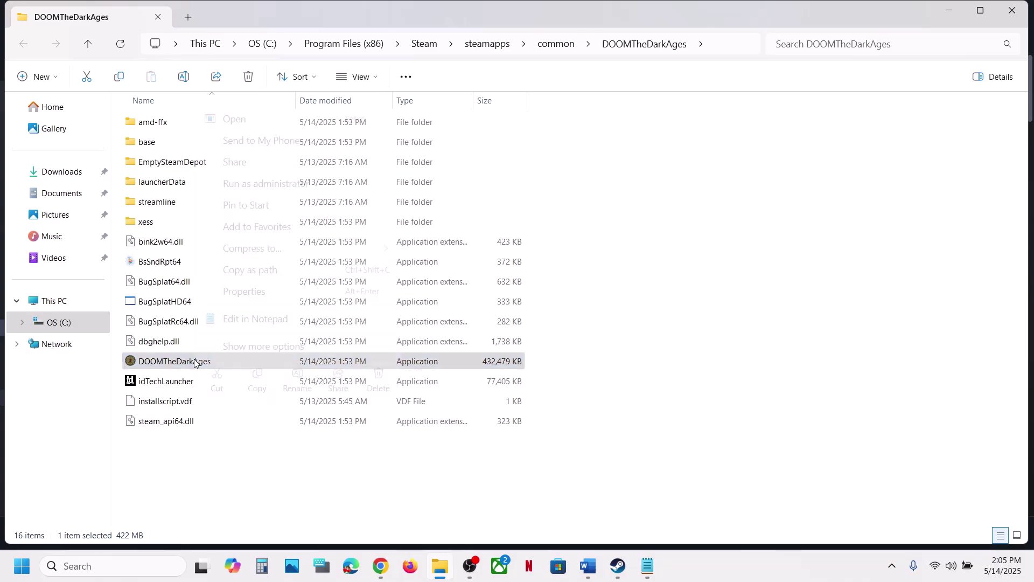
{"action": "left_click", "coordinate": [251, 294]}
{"action": "left_click", "coordinate": [328, 211]}
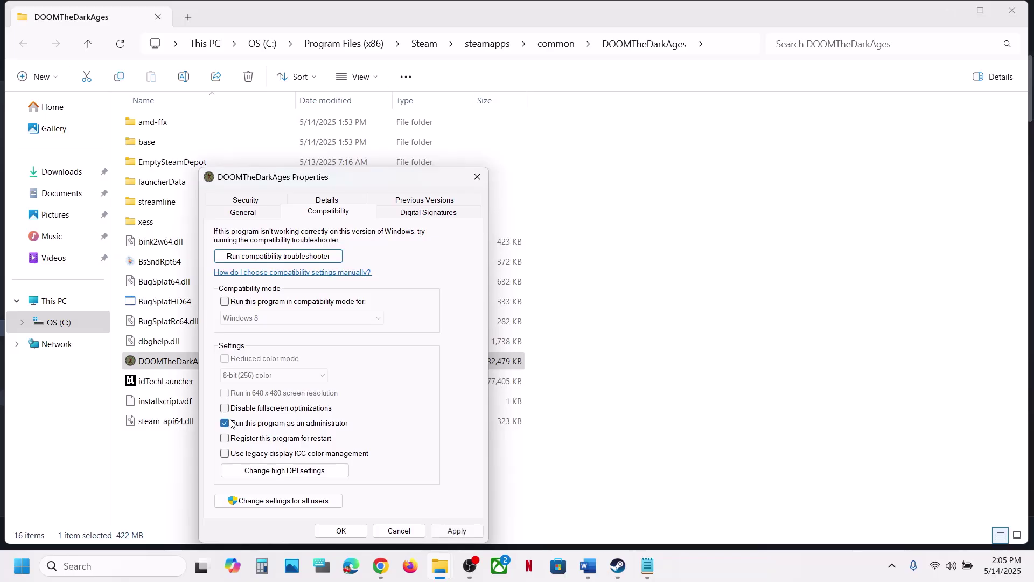
{"action": "left_click", "coordinate": [457, 531]}
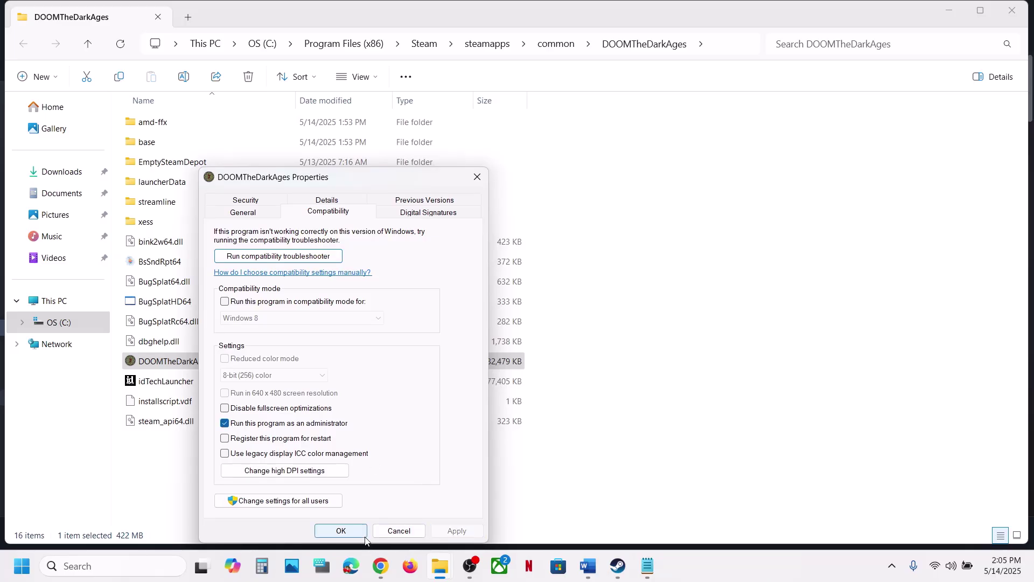
Step: Apply compatibility mode for Windows 8 and then Windows 7 to DOOMTheDarkAges, and disable fullscreen optimizations
{"action": "left_click", "coordinate": [226, 304]}
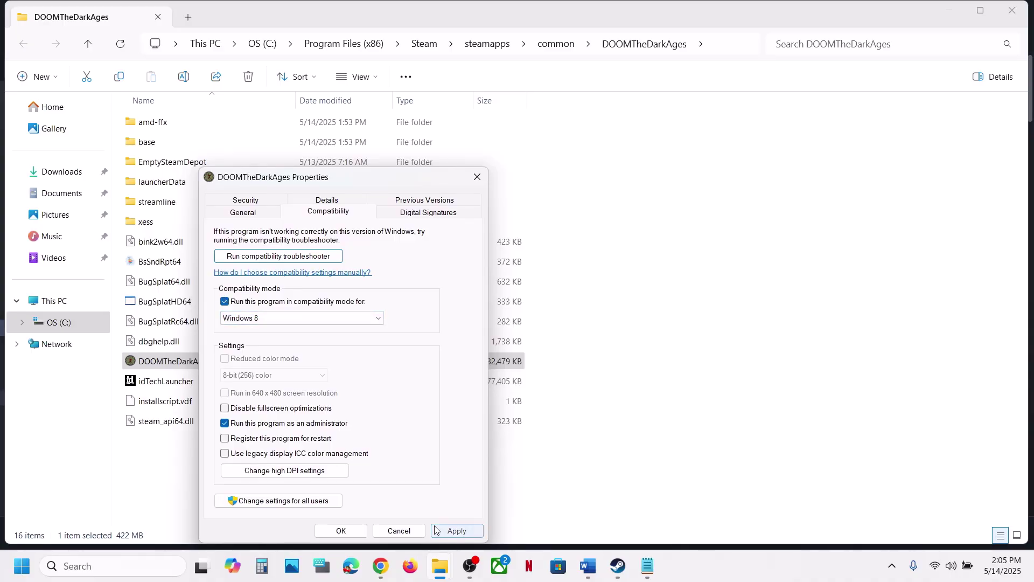
{"action": "left_click", "coordinate": [437, 530]}
{"action": "left_click", "coordinate": [270, 320]}
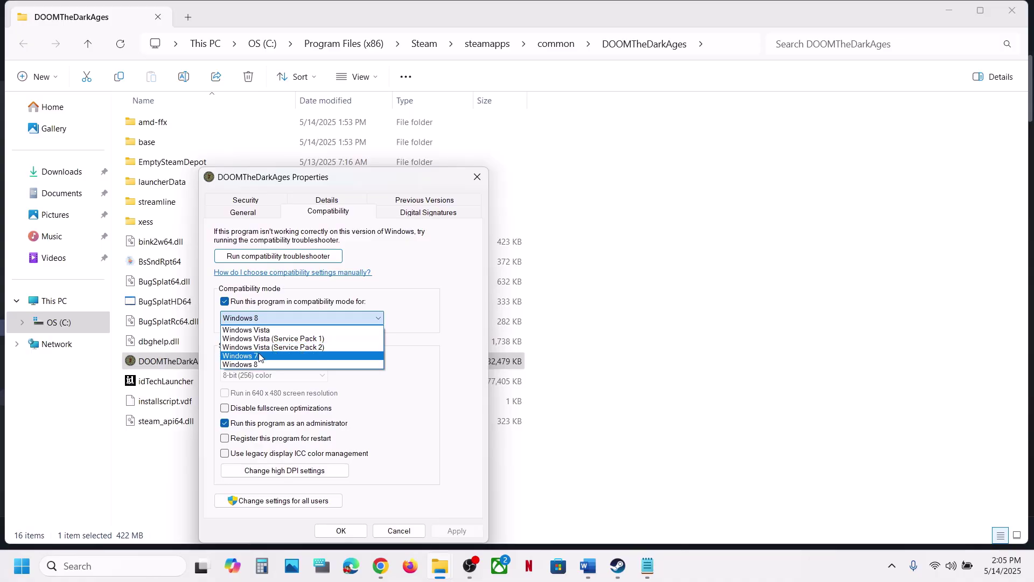
{"action": "left_click", "coordinate": [259, 356]}
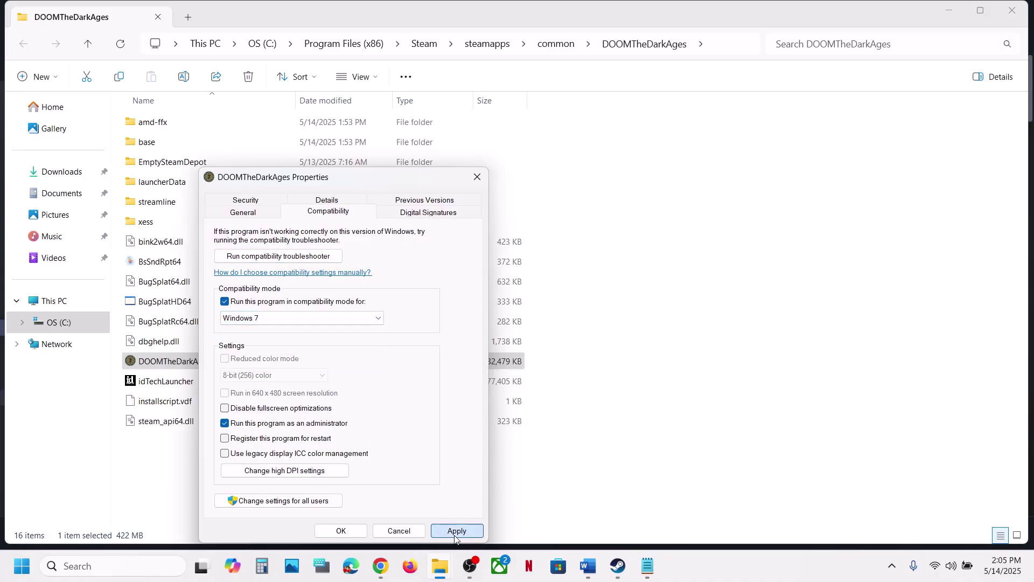
{"action": "left_click", "coordinate": [457, 531]}
{"action": "left_click", "coordinate": [443, 532]}
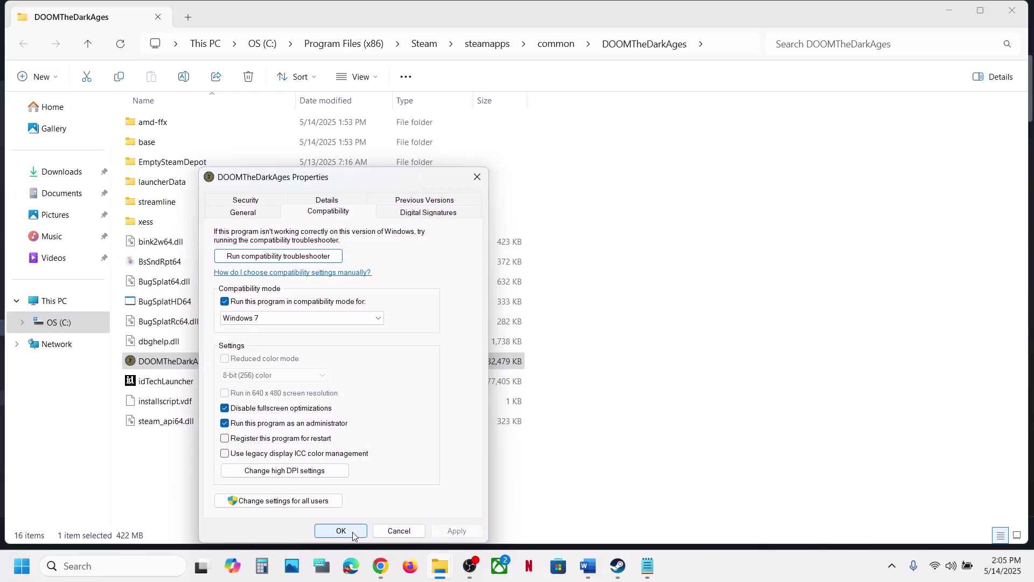
{"action": "left_click", "coordinate": [353, 533]}
Step: Reopen the DOOMTheDarkAges compatibility properties and turn off compatibility mode, the fullscreen optimizations override and running as administrator
{"action": "right_click", "coordinate": [201, 368]}
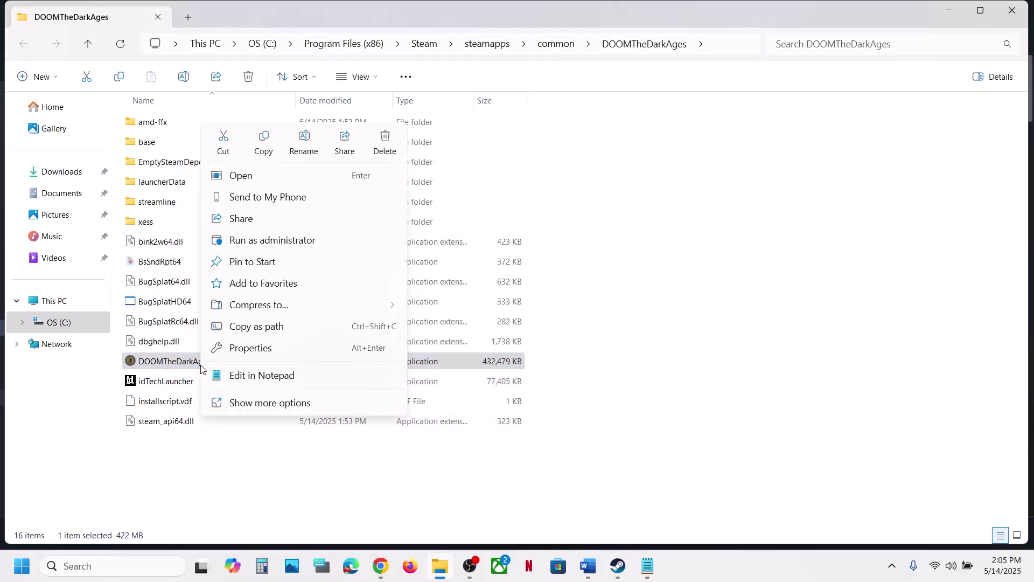
{"action": "left_click", "coordinate": [269, 348]}
{"action": "left_click", "coordinate": [344, 212]}
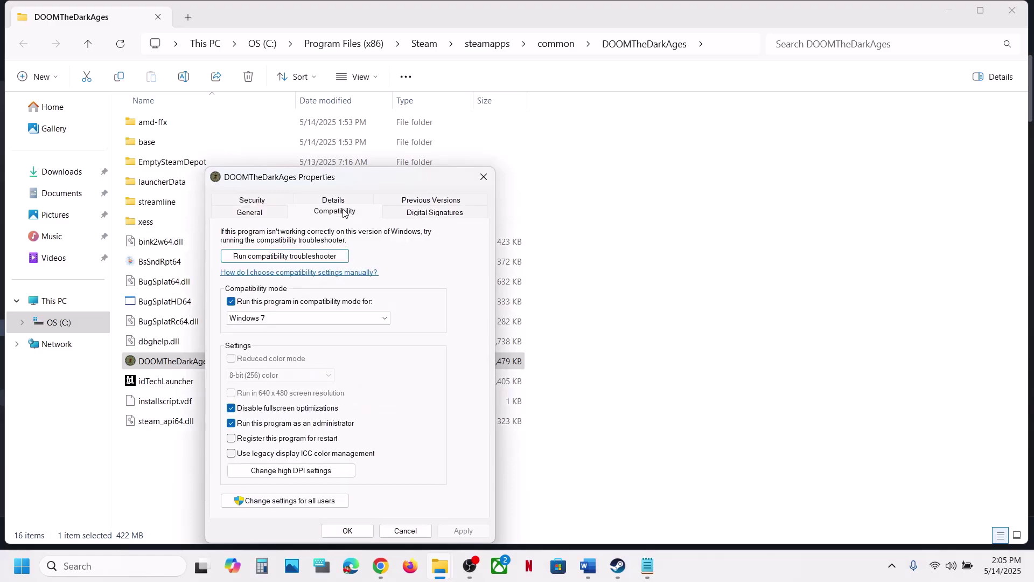
{"action": "left_click", "coordinate": [233, 302]}
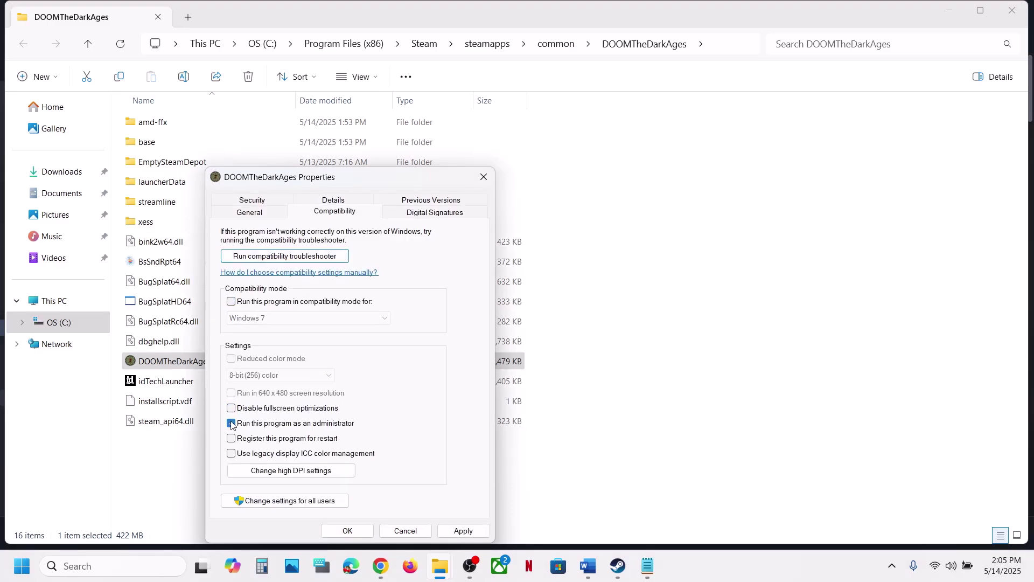
{"action": "left_click", "coordinate": [463, 531]}
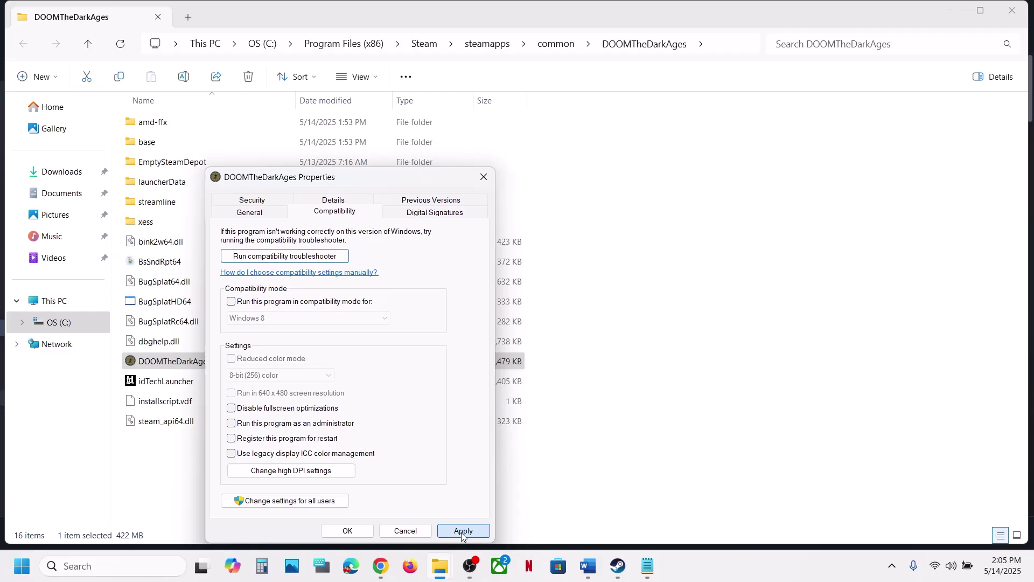
{"action": "left_click", "coordinate": [366, 537]}
Step: Go to Step 9 on allowing the game exe through antivirus and firewall in the Word notes, and open Windows Settings
{"action": "left_click", "coordinate": [588, 566]}
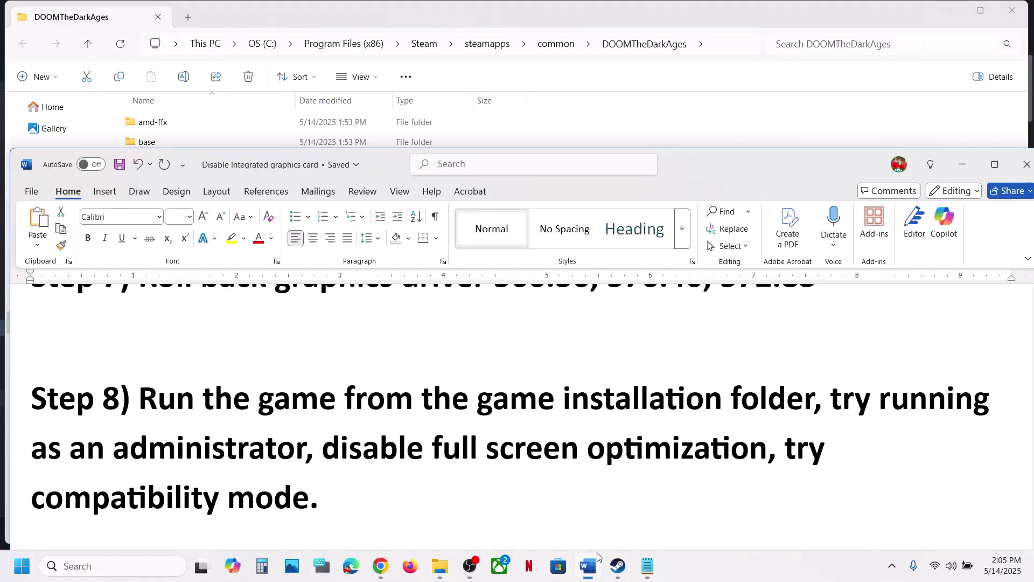
{"action": "scroll", "coordinate": [483, 442], "scroll_direction": "down", "scroll_amount": 2}
{"action": "scroll", "coordinate": [484, 442], "scroll_direction": "down", "scroll_amount": 4}
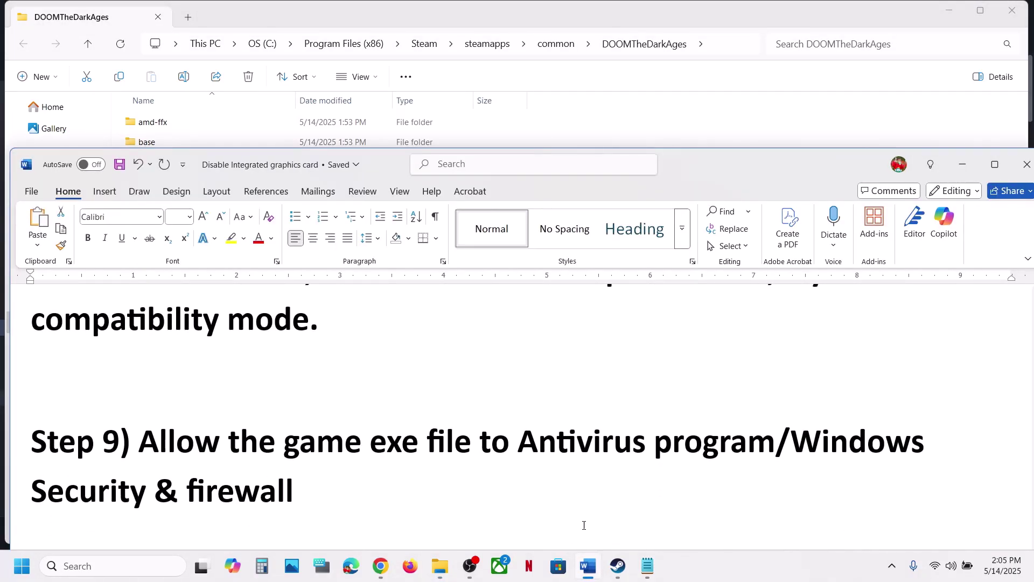
{"action": "key", "text": "super+i"}
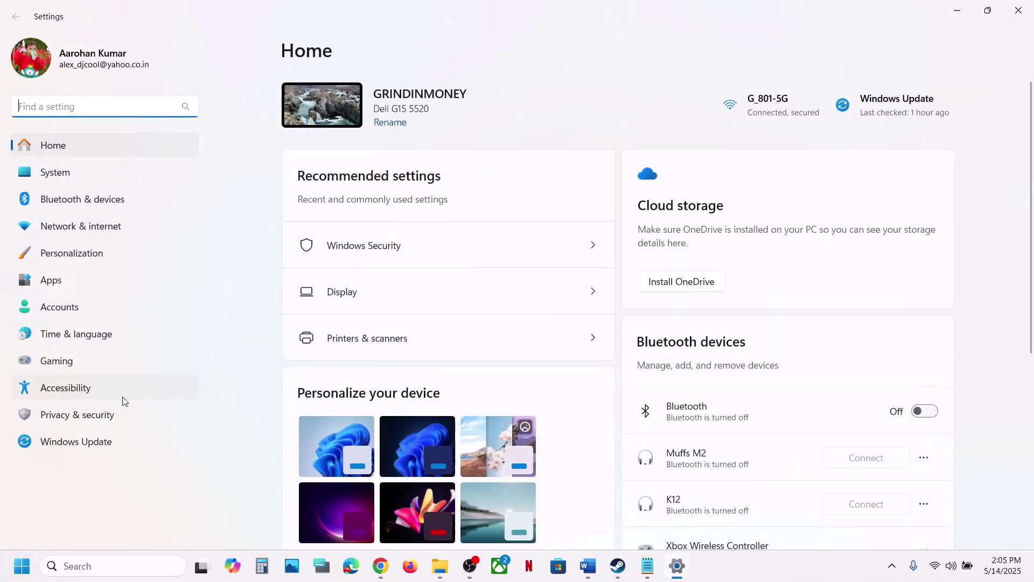
Step: Open the list of apps allowed through Controlled folder access under ransomware protection in Windows Security
{"action": "left_click", "coordinate": [99, 415]}
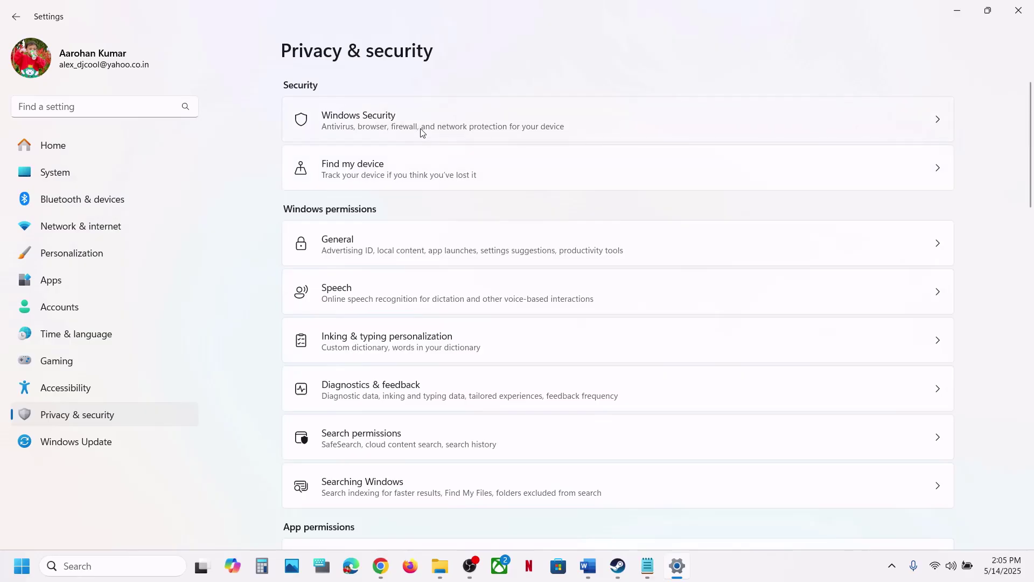
{"action": "left_click", "coordinate": [422, 133]}
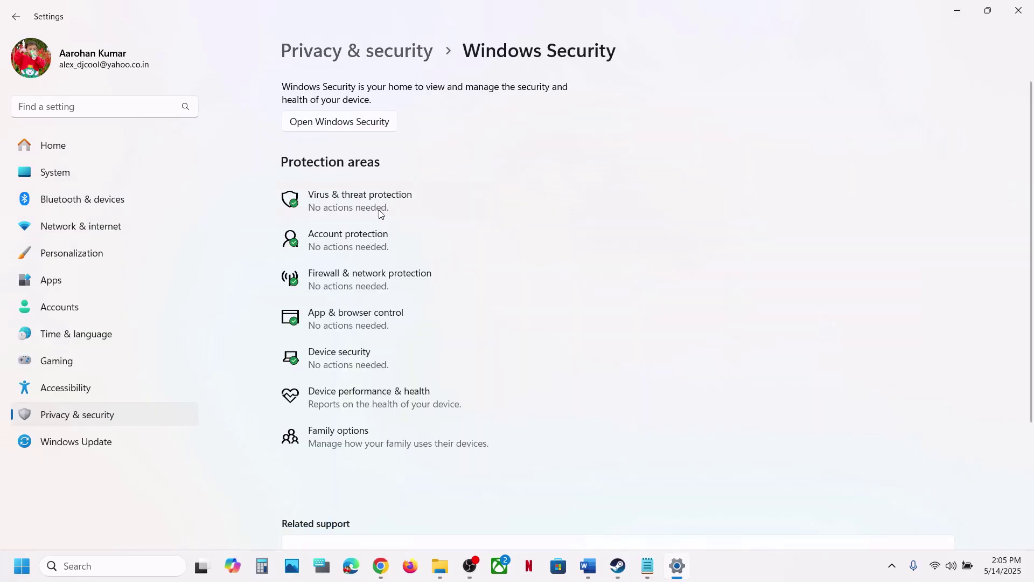
{"action": "left_click", "coordinate": [381, 214]}
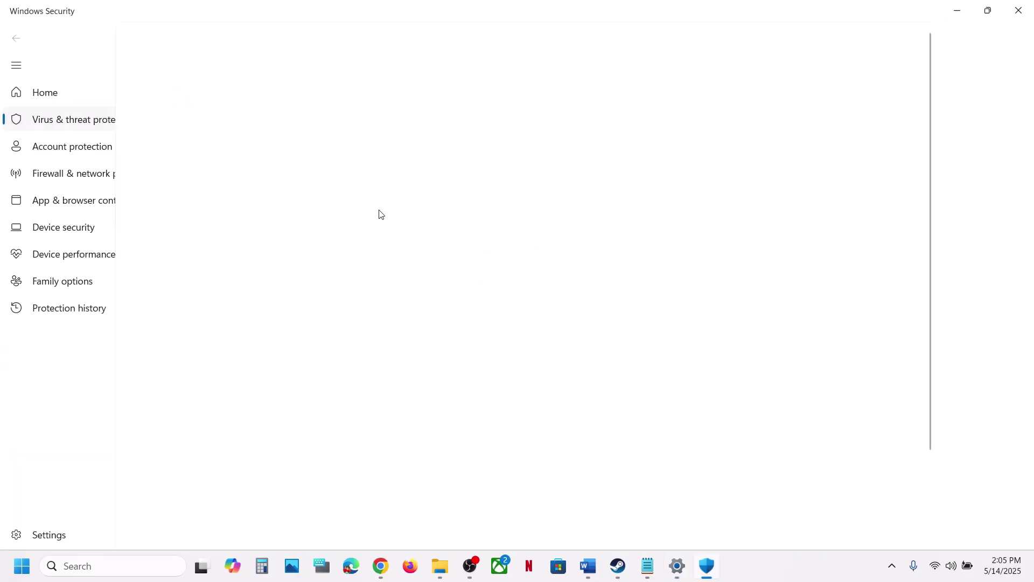
{"action": "scroll", "coordinate": [381, 214], "scroll_direction": "down", "scroll_amount": 1}
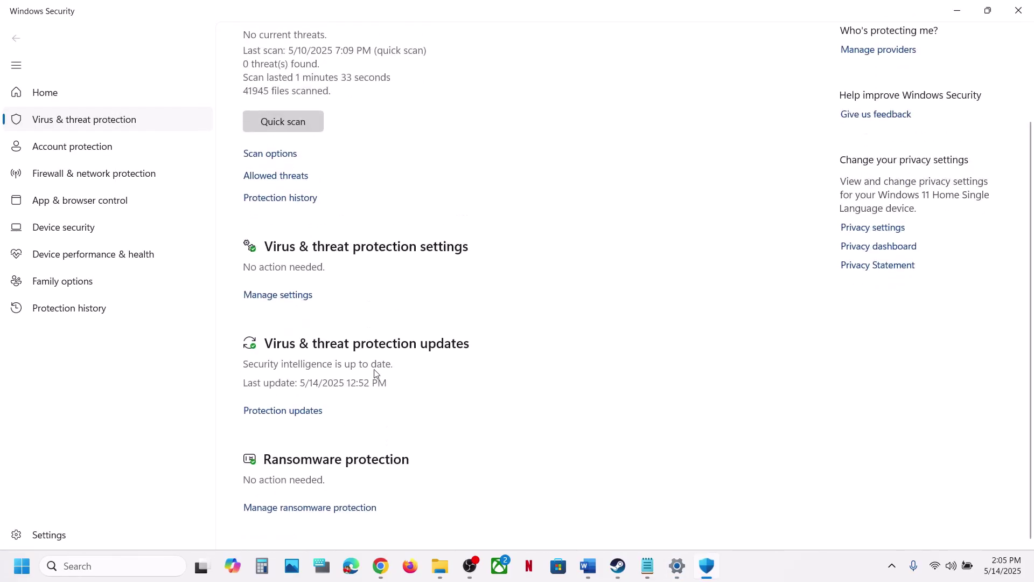
{"action": "left_click", "coordinate": [330, 505]}
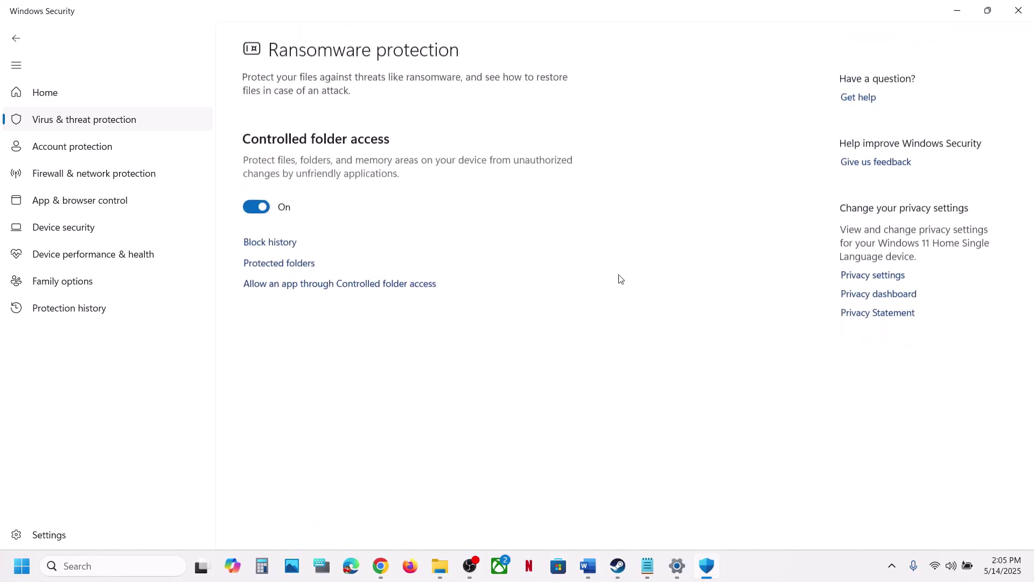
{"action": "left_click", "coordinate": [331, 284]}
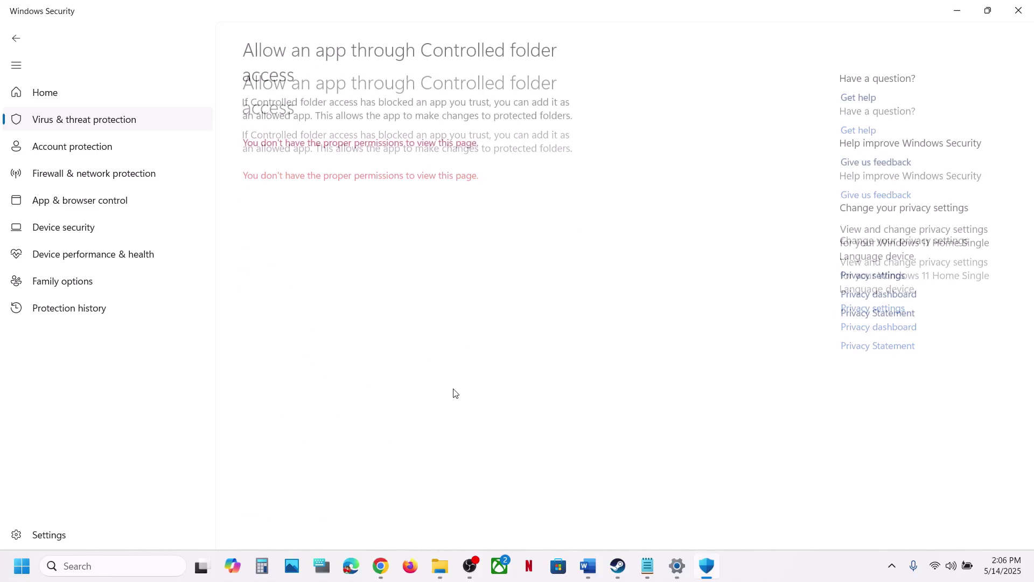
Step: Add the DOOMTheDarkAges application from the game's folder as an allowed app, and close Windows Security and Settings
{"action": "scroll", "coordinate": [341, 142], "scroll_direction": "down", "scroll_amount": 2}
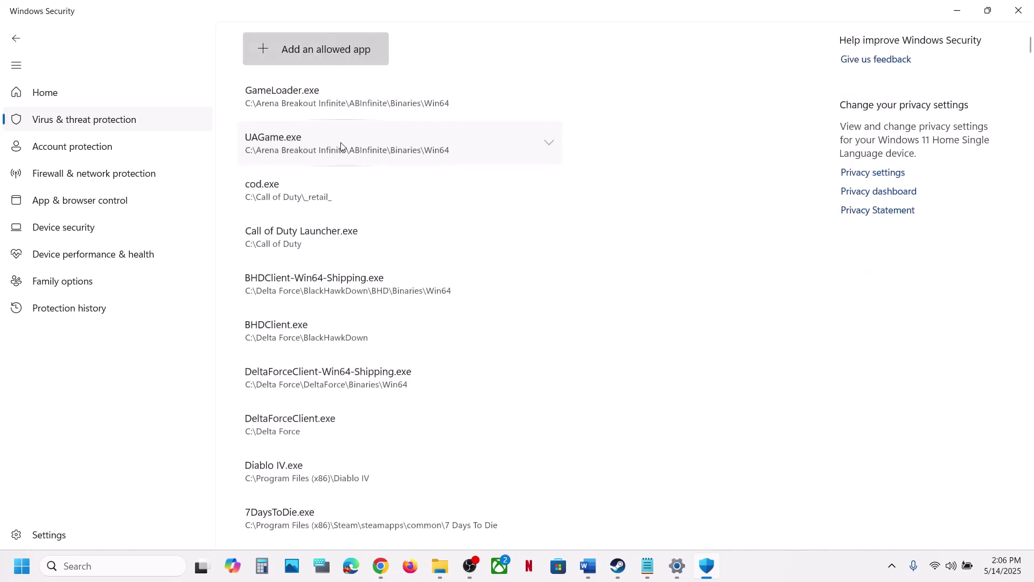
{"action": "left_click", "coordinate": [331, 57]}
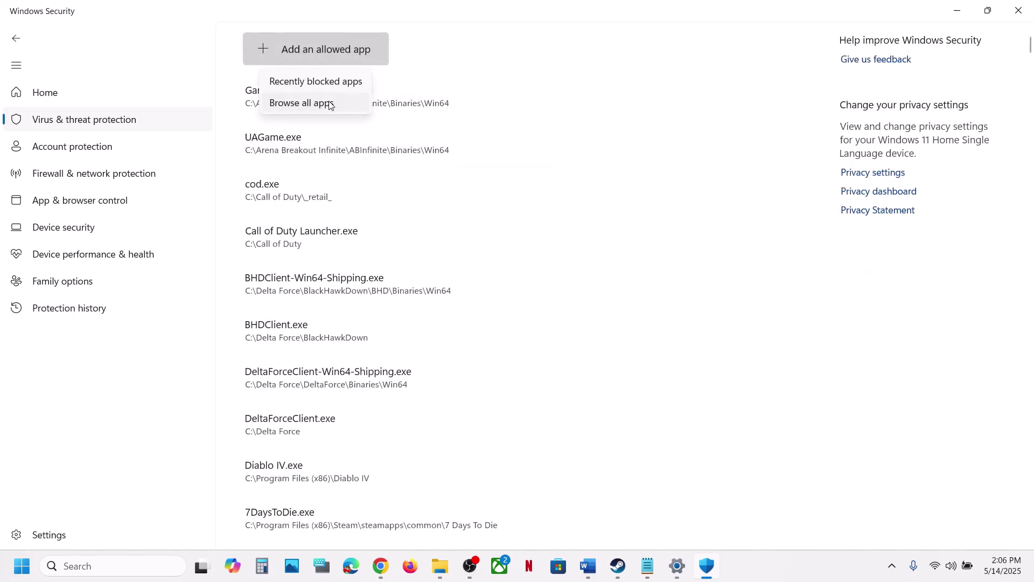
{"action": "left_click", "coordinate": [329, 104]}
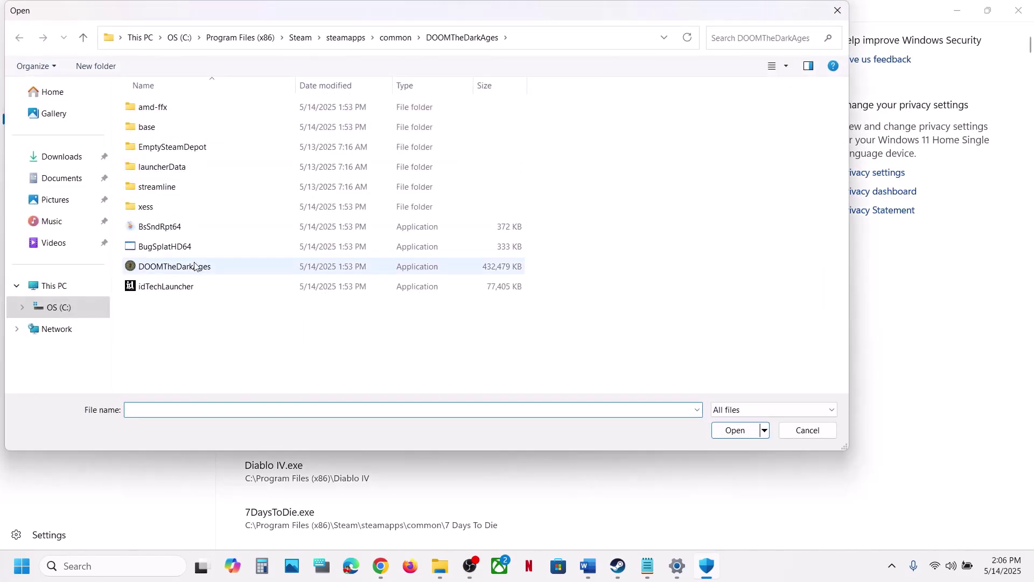
{"action": "left_click", "coordinate": [179, 270]}
{"action": "left_click", "coordinate": [735, 430]}
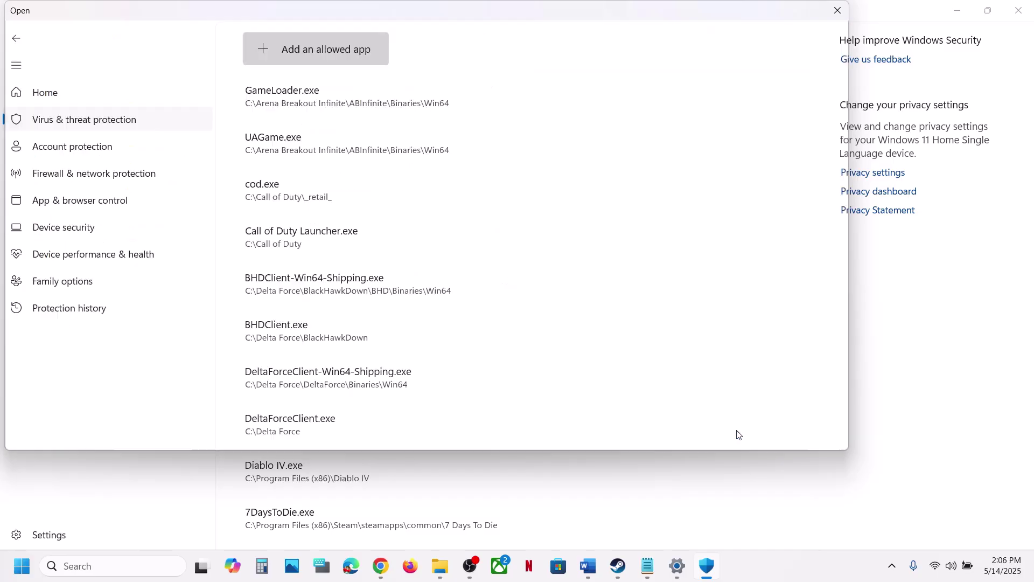
{"action": "left_click", "coordinate": [1019, 10]}
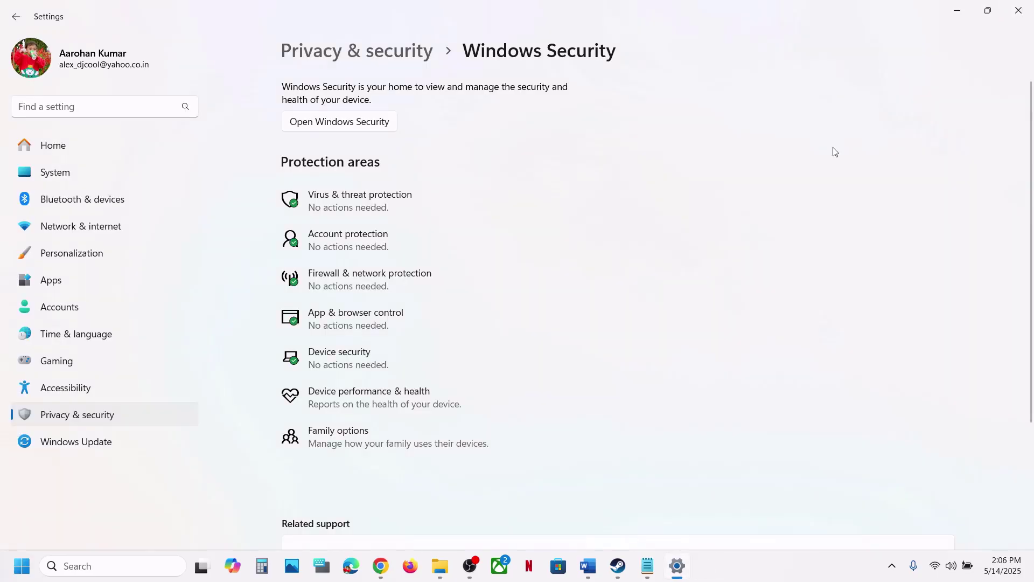
{"action": "left_click", "coordinate": [1019, 10]}
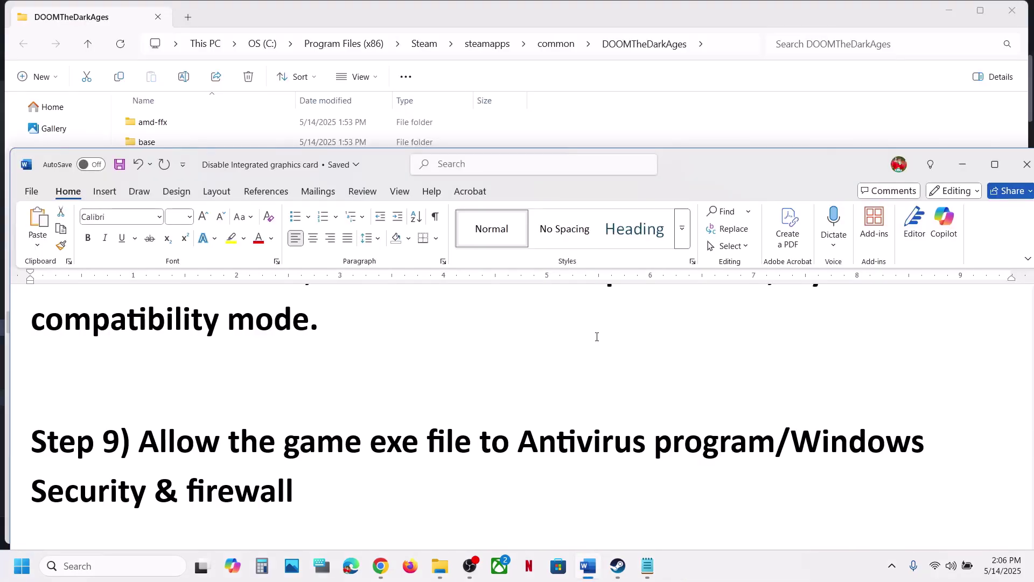
Step: Go to Step 10 in the Word notes, and verify the integrity of the DOOM: The Dark Ages files in Steam
{"action": "left_click_drag", "start_coordinate": [343, 451], "coordinate": [700, 464]}
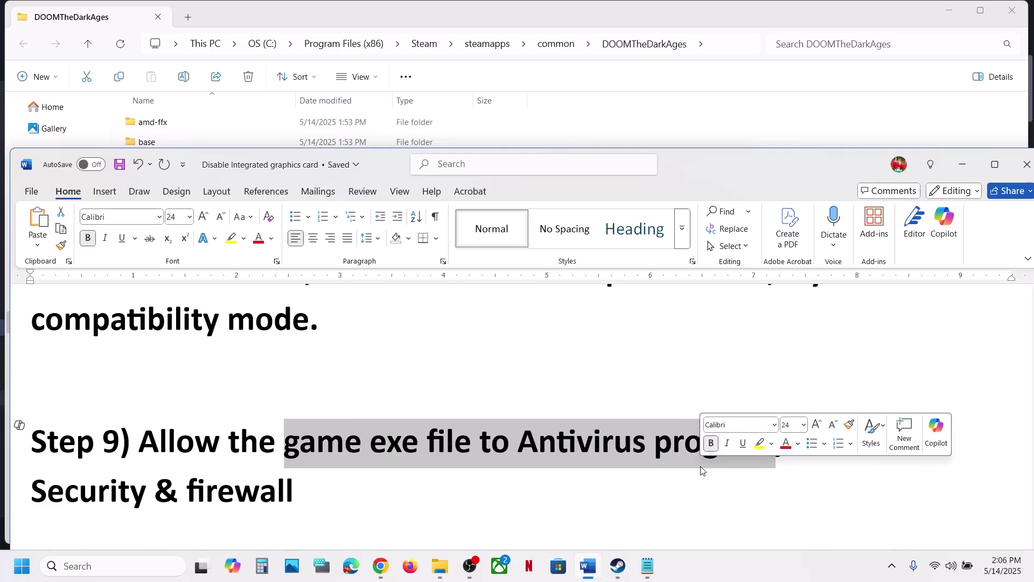
{"action": "scroll", "coordinate": [700, 465], "scroll_direction": "down", "scroll_amount": 3}
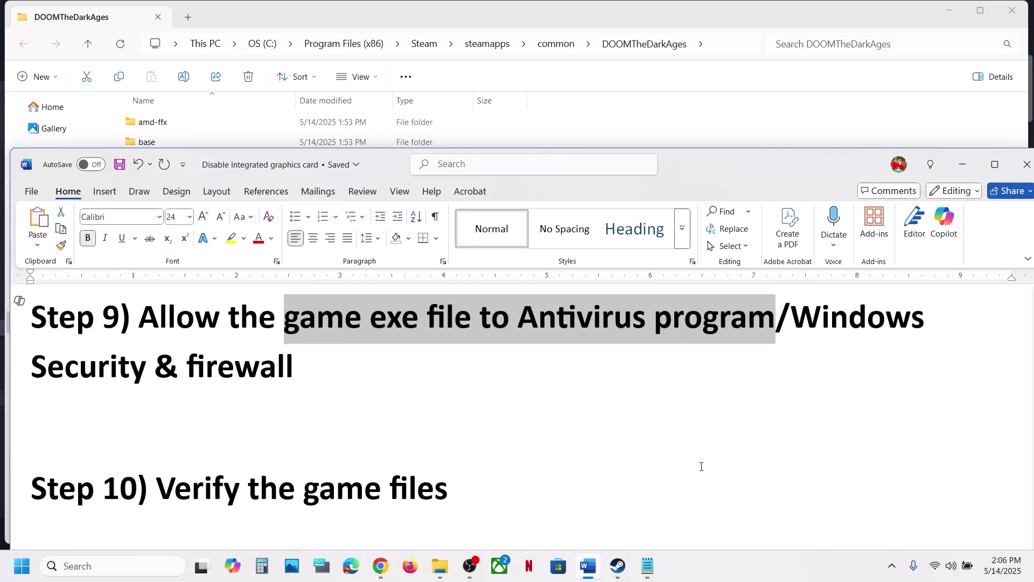
{"action": "left_click", "coordinate": [626, 574]}
{"action": "right_click", "coordinate": [143, 326]}
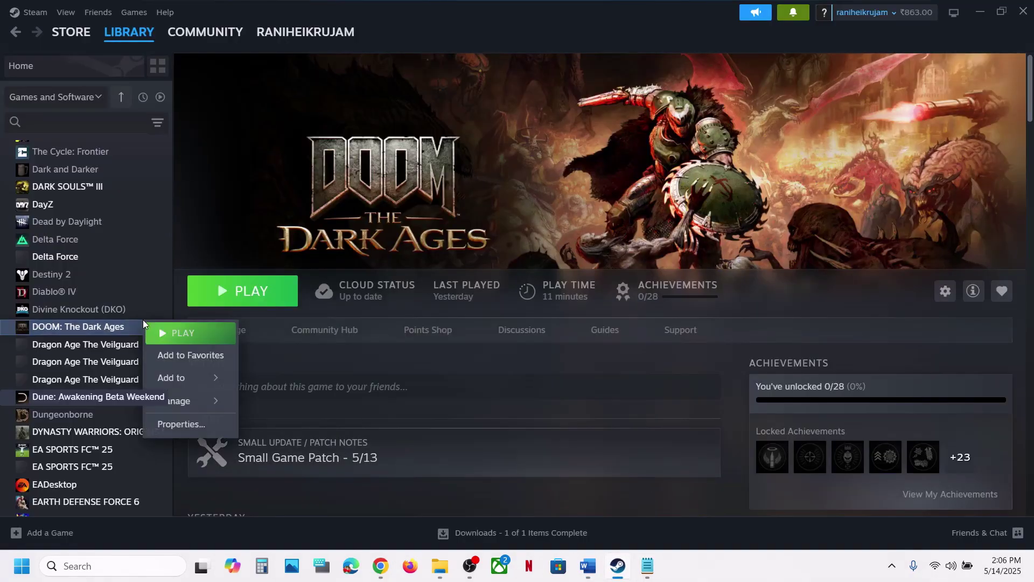
{"action": "left_click", "coordinate": [202, 425]}
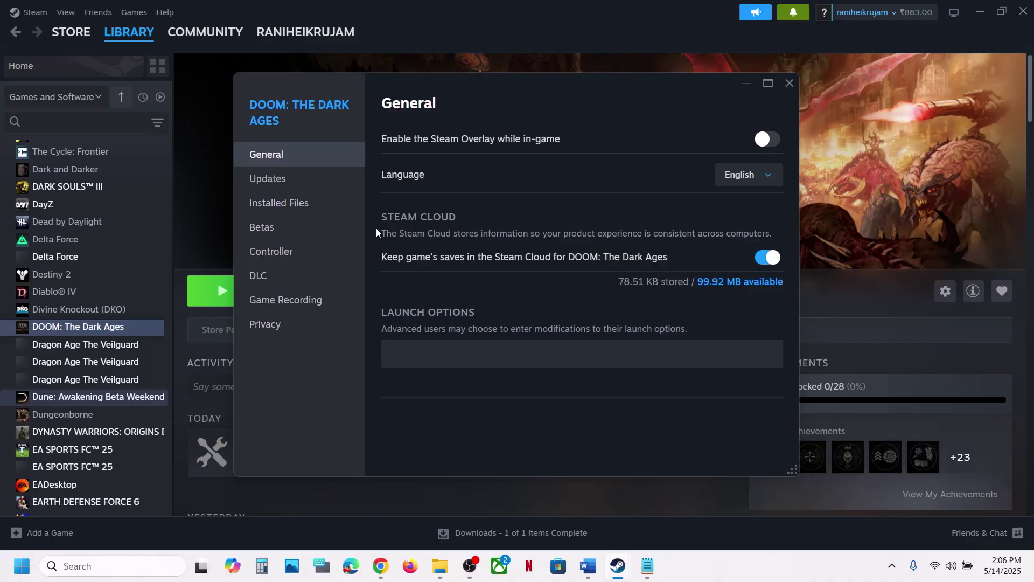
{"action": "left_click", "coordinate": [311, 199]}
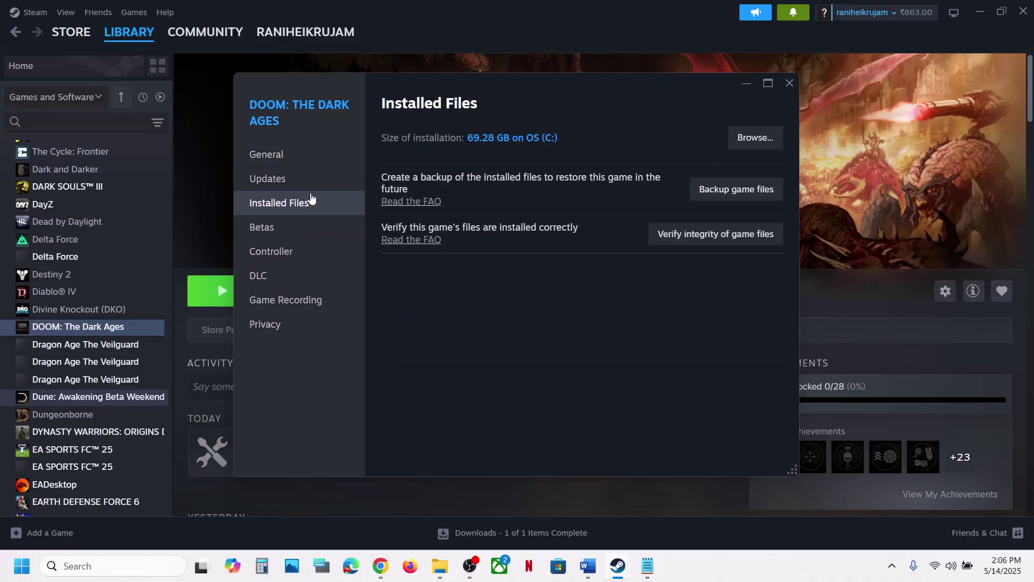
{"action": "left_click", "coordinate": [726, 236]}
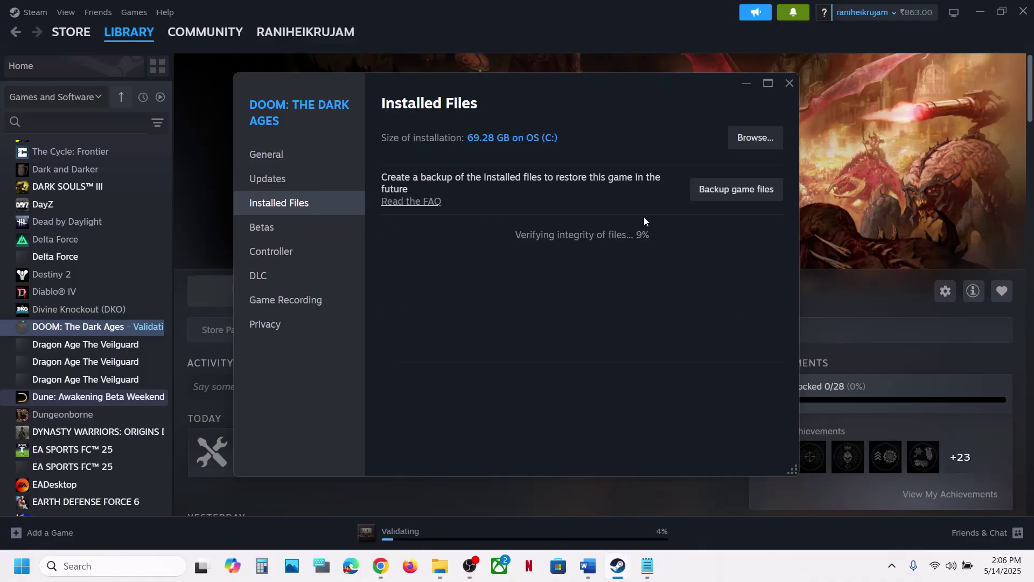
{"action": "left_click", "coordinate": [883, 209]}
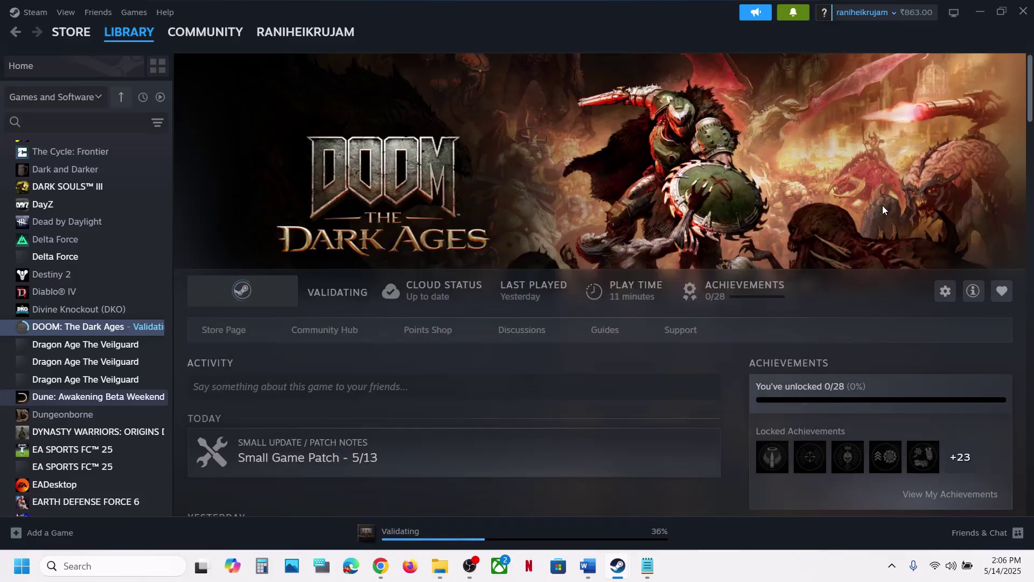
Step: Return to the Word notes and review Step 11 on unplugging all monitors except the primary or plugging in a second one
{"action": "left_click", "coordinate": [588, 565]}
{"action": "scroll", "coordinate": [472, 406], "scroll_direction": "down", "scroll_amount": 2}
{"action": "scroll", "coordinate": [472, 406], "scroll_direction": "down", "scroll_amount": 1}
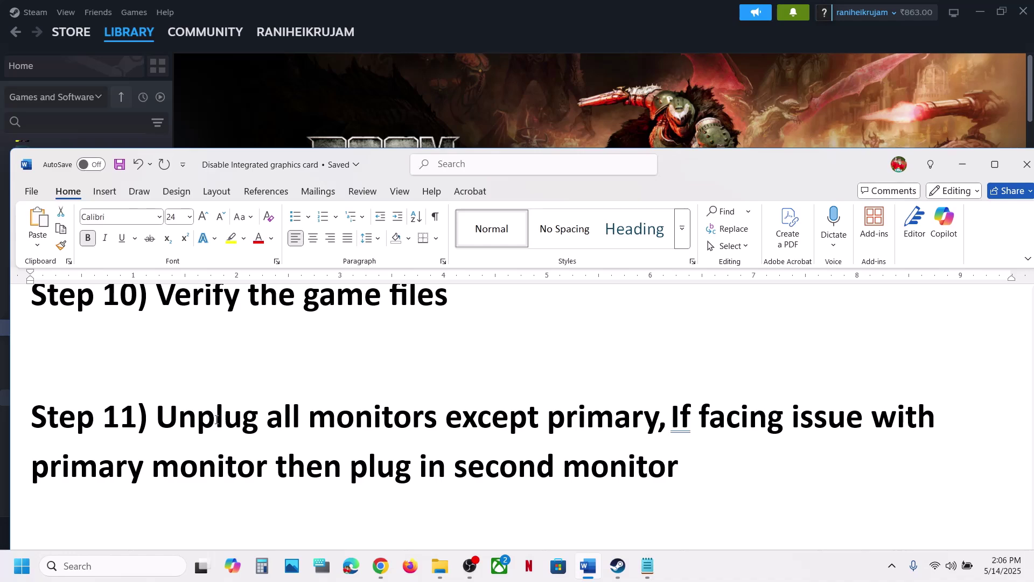
{"action": "left_click_drag", "start_coordinate": [215, 419], "coordinate": [568, 407]}
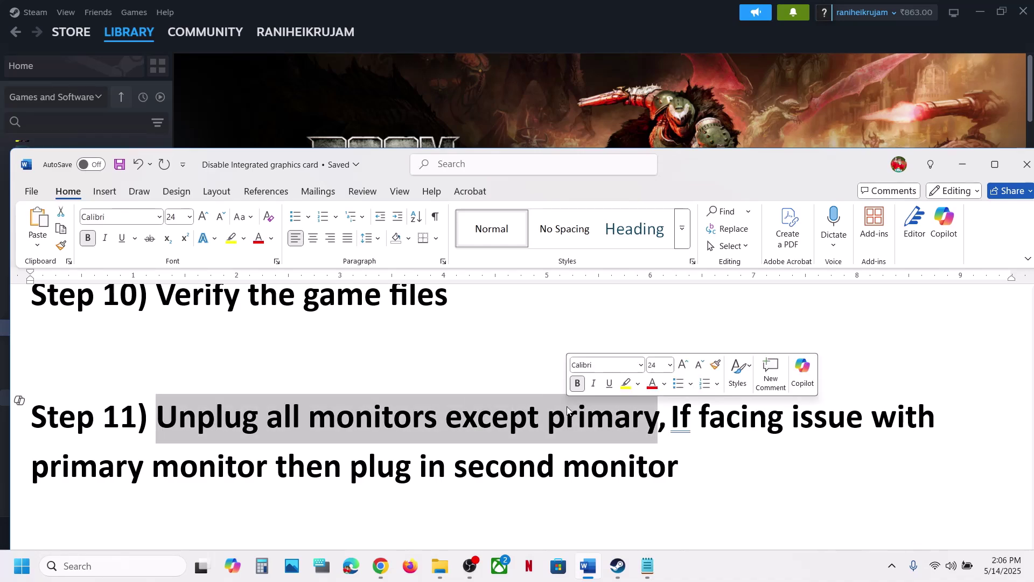
{"action": "left_click", "coordinate": [354, 427]}
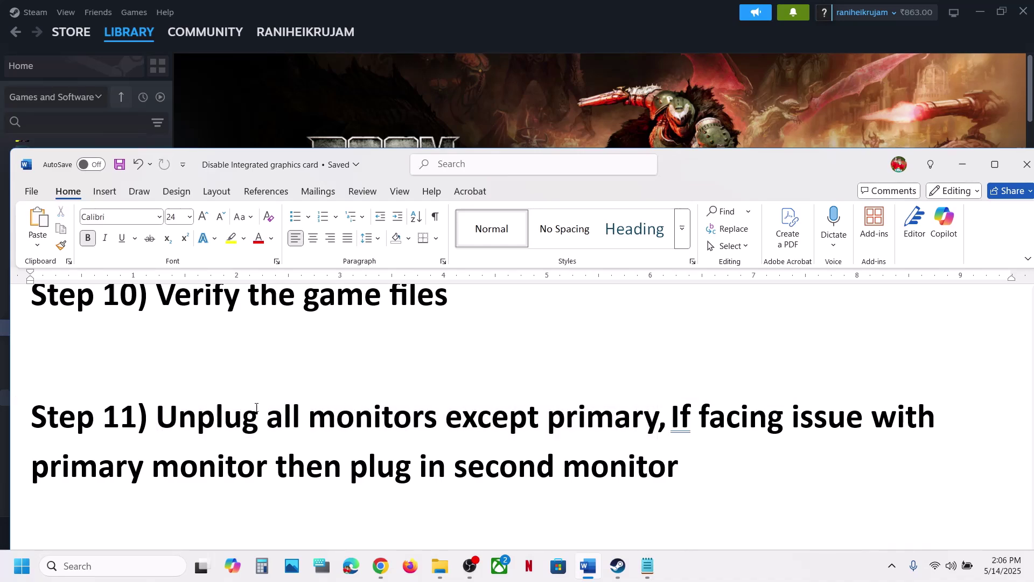
{"action": "left_click_drag", "start_coordinate": [241, 410], "coordinate": [618, 419]}
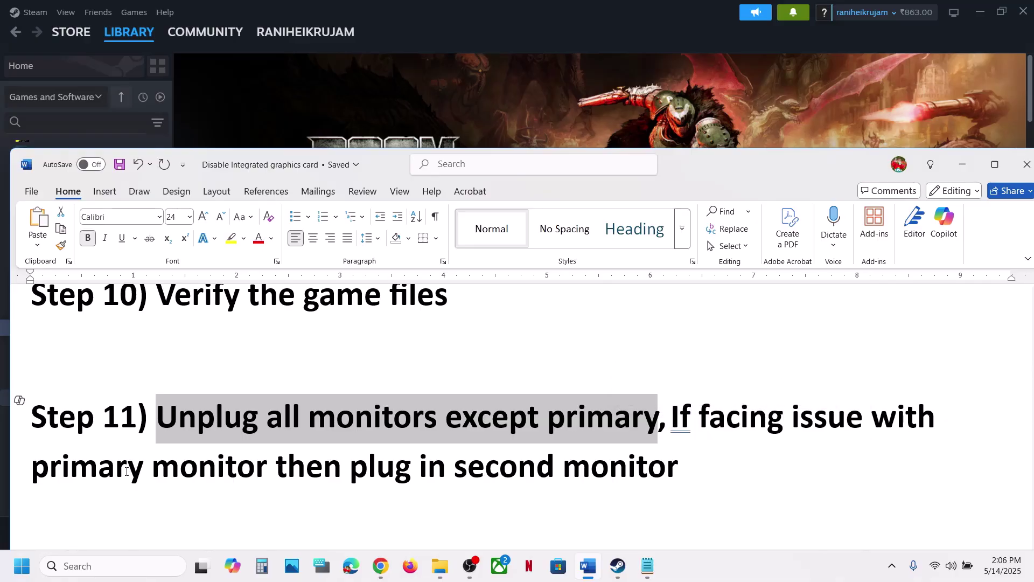
{"action": "left_click_drag", "start_coordinate": [98, 469], "coordinate": [237, 468]}
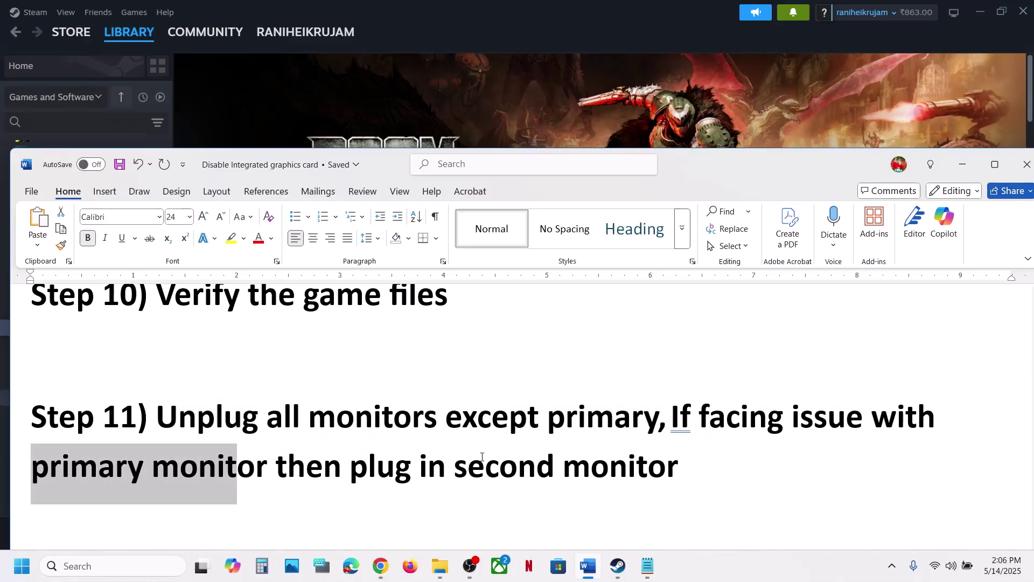
{"action": "left_click_drag", "start_coordinate": [455, 467], "coordinate": [684, 468]}
{"action": "left_click", "coordinate": [386, 431]}
Step: Go to Step 12 in the notes and highlight the advice on overclocking, MSI Afterburner/Rivatuner and the Steam overlay
{"action": "scroll", "coordinate": [385, 431], "scroll_direction": "down", "scroll_amount": 3}
{"action": "scroll", "coordinate": [385, 430], "scroll_direction": "down", "scroll_amount": 5}
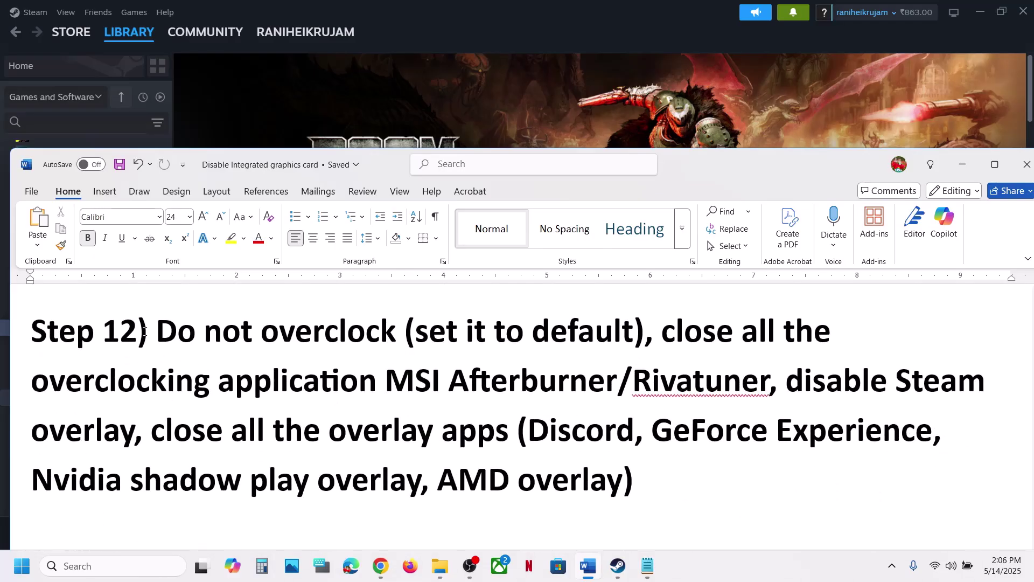
{"action": "left_click_drag", "start_coordinate": [181, 332], "coordinate": [869, 380]}
Step: Switch to Steam and check the overlay setting in the general properties of DOOM: The Dark Ages
{"action": "left_click", "coordinate": [496, 111]}
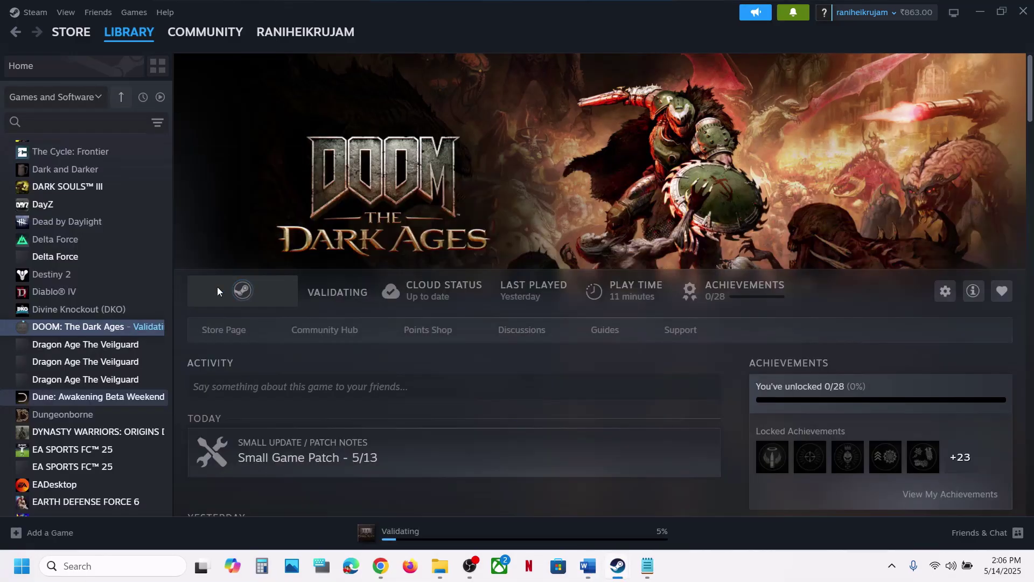
{"action": "right_click", "coordinate": [126, 326]}
{"action": "mouse_move", "coordinate": [178, 393]}
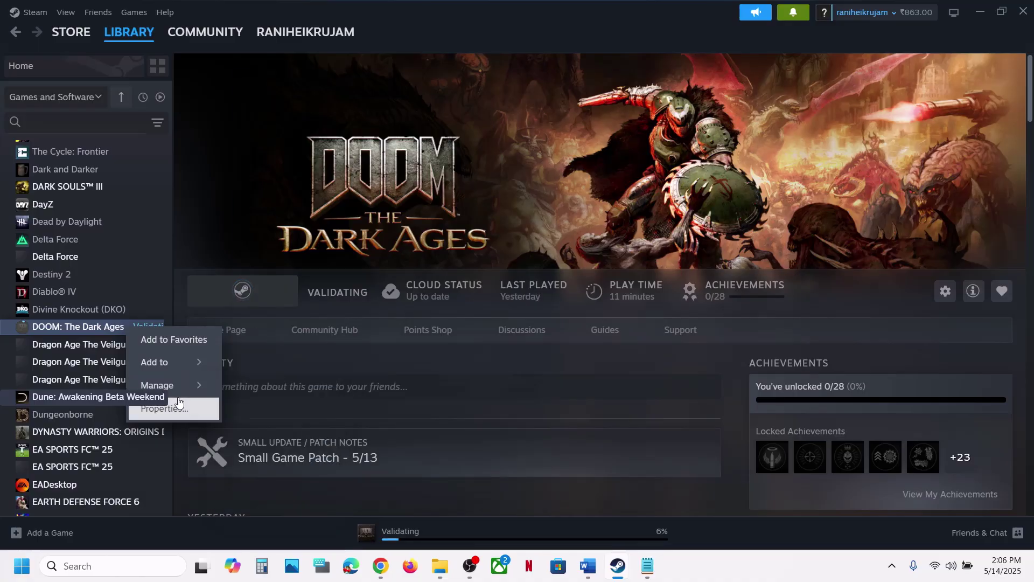
{"action": "key", "text": "Escape"}
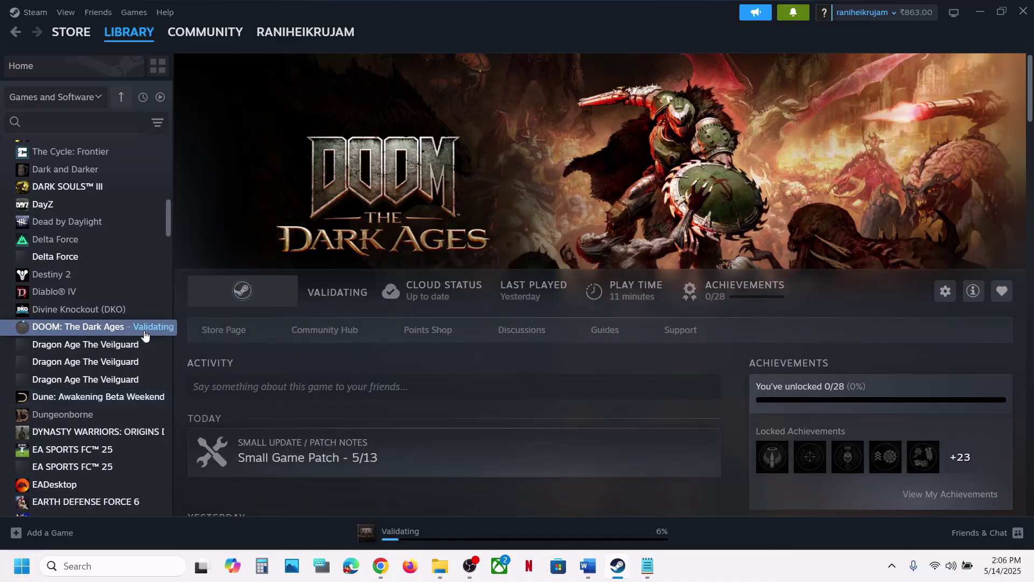
{"action": "right_click", "coordinate": [146, 335]}
{"action": "left_click", "coordinate": [194, 410]}
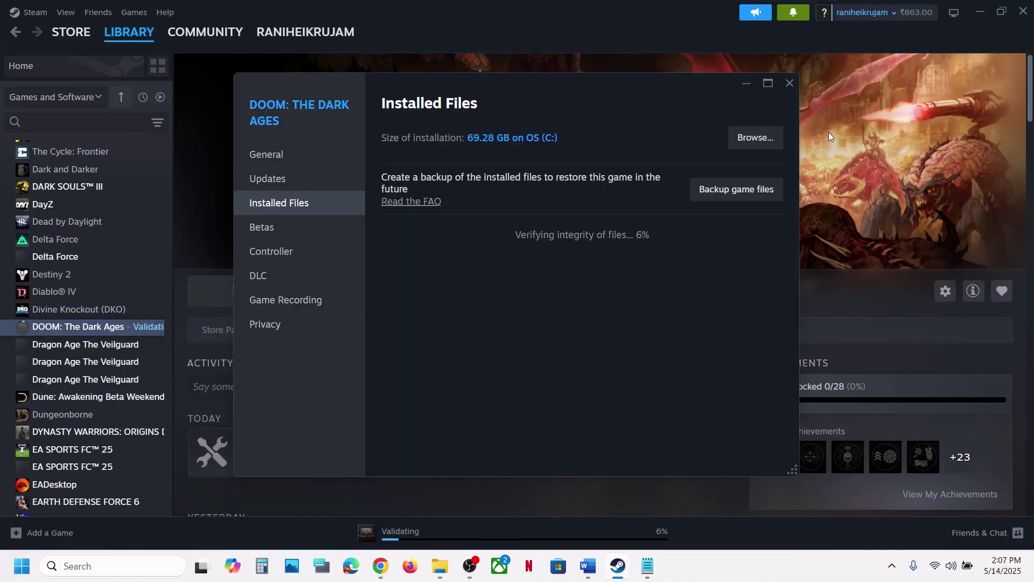
{"action": "left_click", "coordinate": [321, 154]}
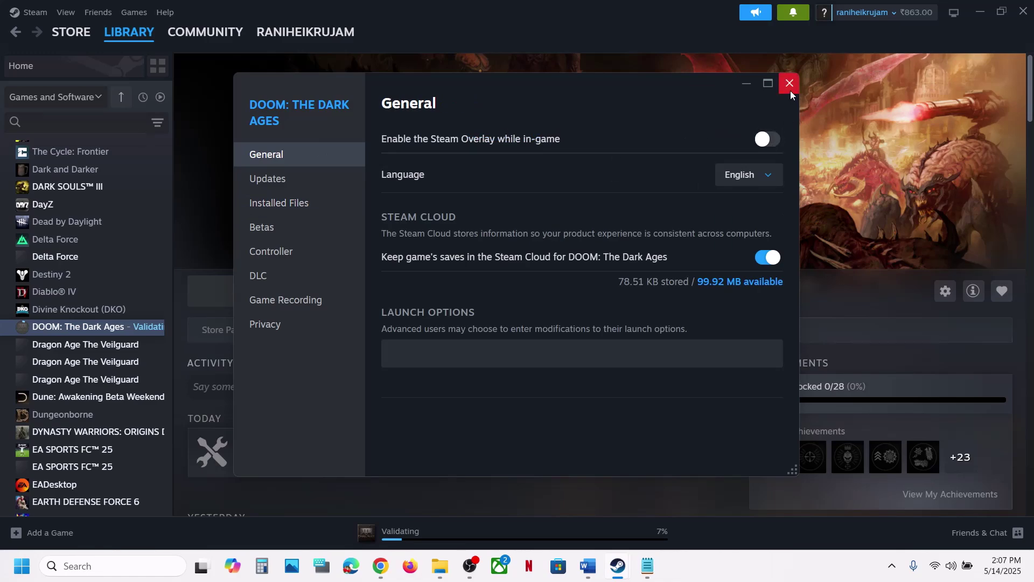
Step: Switch back to the Word notes and highlight the Step 12 advice on closing all the overlay apps
{"action": "left_click", "coordinate": [588, 565]}
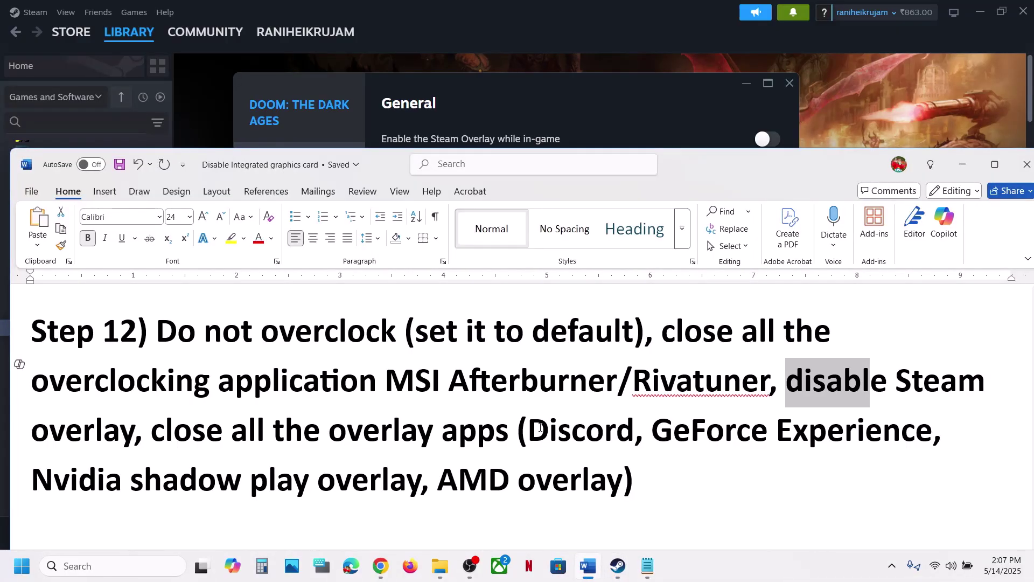
{"action": "left_click_drag", "start_coordinate": [541, 427], "coordinate": [478, 431]}
{"action": "left_click", "coordinate": [482, 433]}
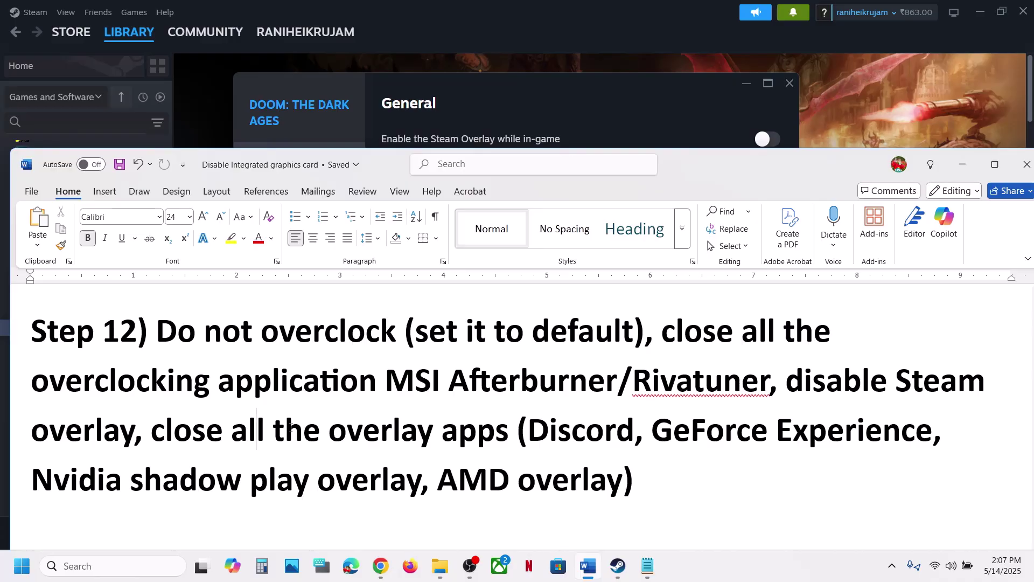
{"action": "left_click_drag", "start_coordinate": [291, 428], "coordinate": [452, 440]}
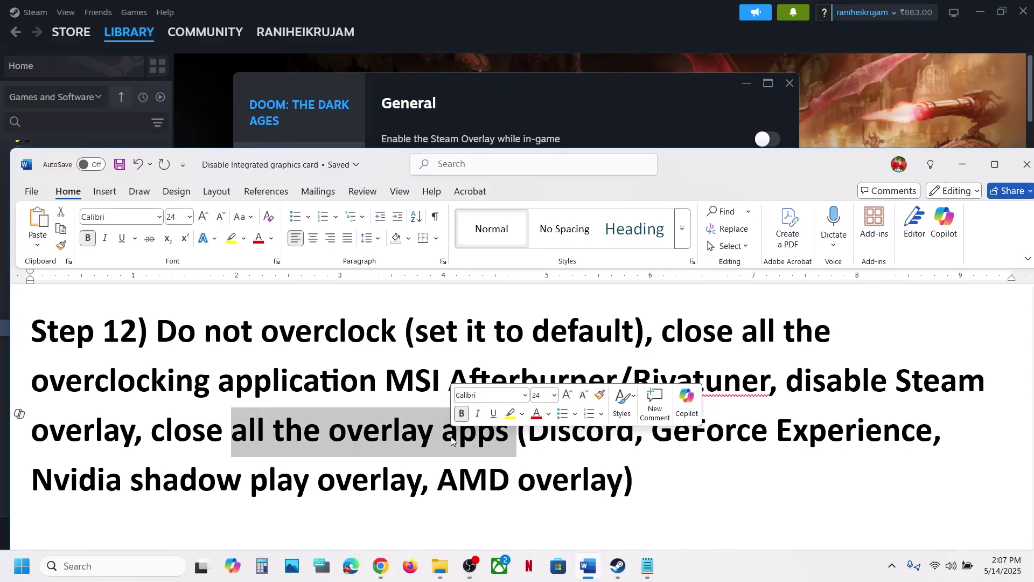
Step: Copy the Microsoft Visual C++ redistributable link from Step 13 of the notes
{"action": "scroll", "coordinate": [836, 470], "scroll_direction": "down", "scroll_amount": 4}
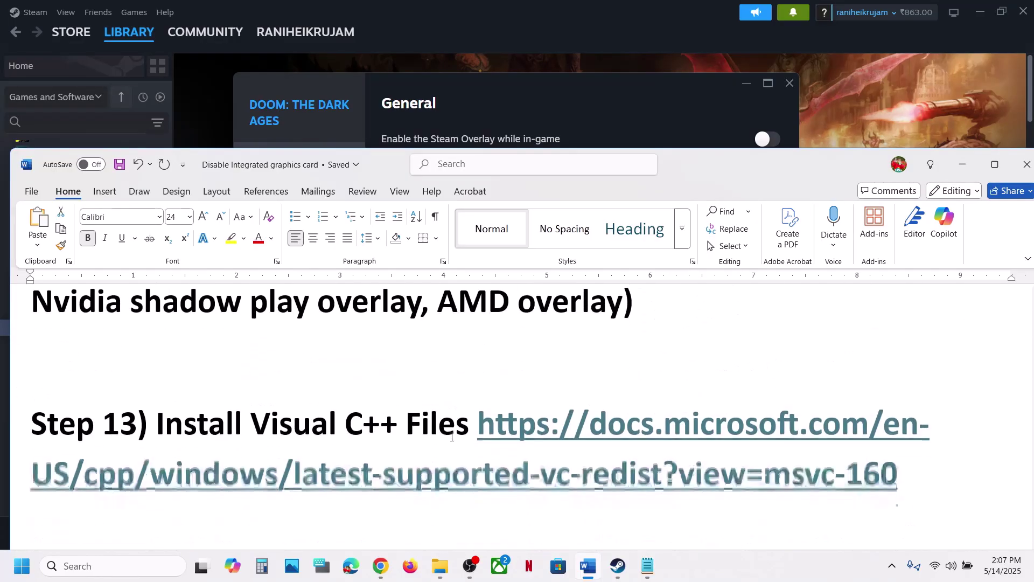
{"action": "left_click_drag", "start_coordinate": [916, 446], "coordinate": [18, 430]}
{"action": "key", "text": "ctrl+c"}
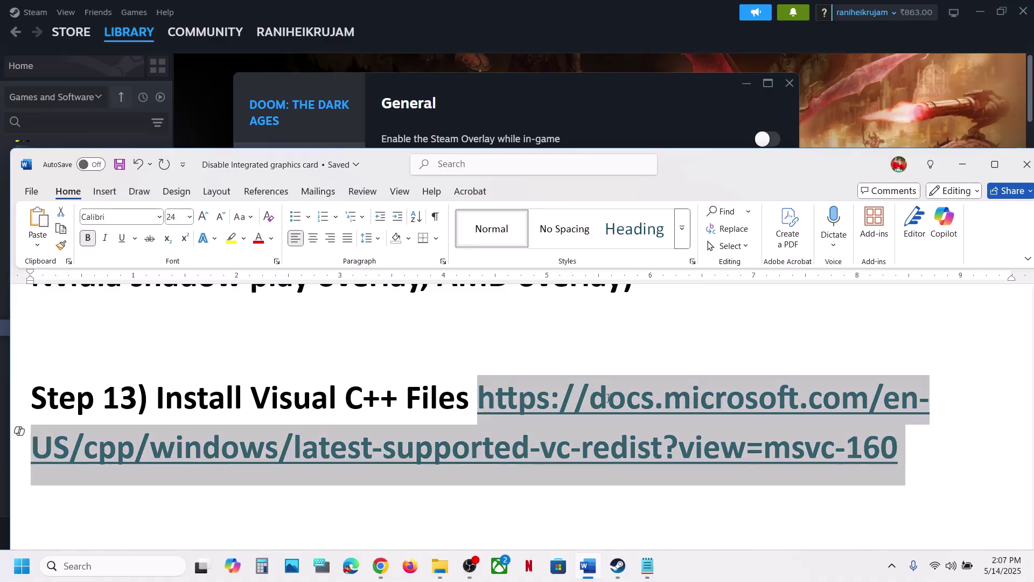
Step: Switch to Chrome, open the copied Visual C++ link in a new tab and go to the latest redistributable version table
{"action": "left_click", "coordinate": [388, 573]}
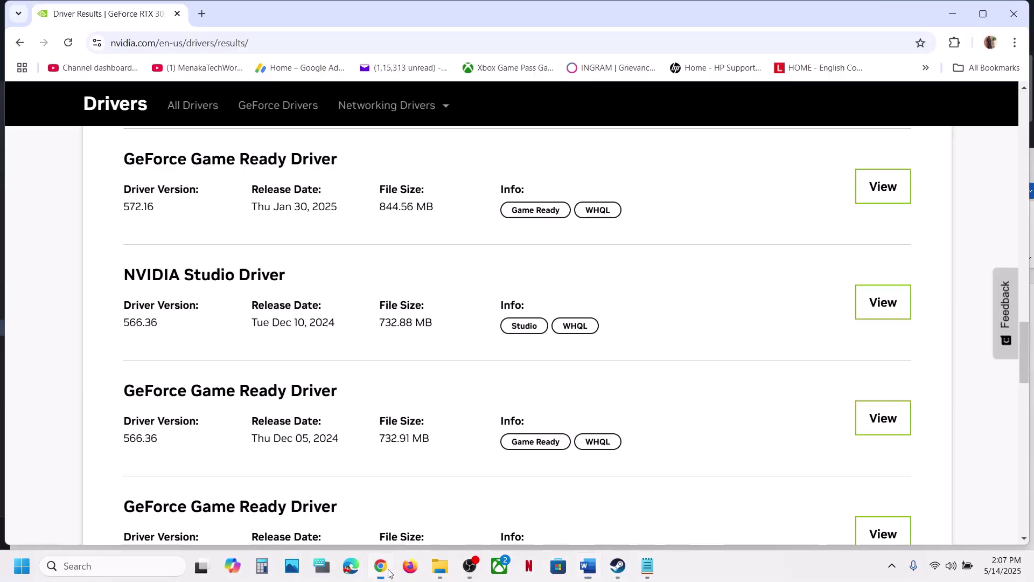
{"action": "left_click", "coordinate": [205, 13]}
{"action": "key", "text": "ctrl+v"}
{"action": "key", "text": "Return"}
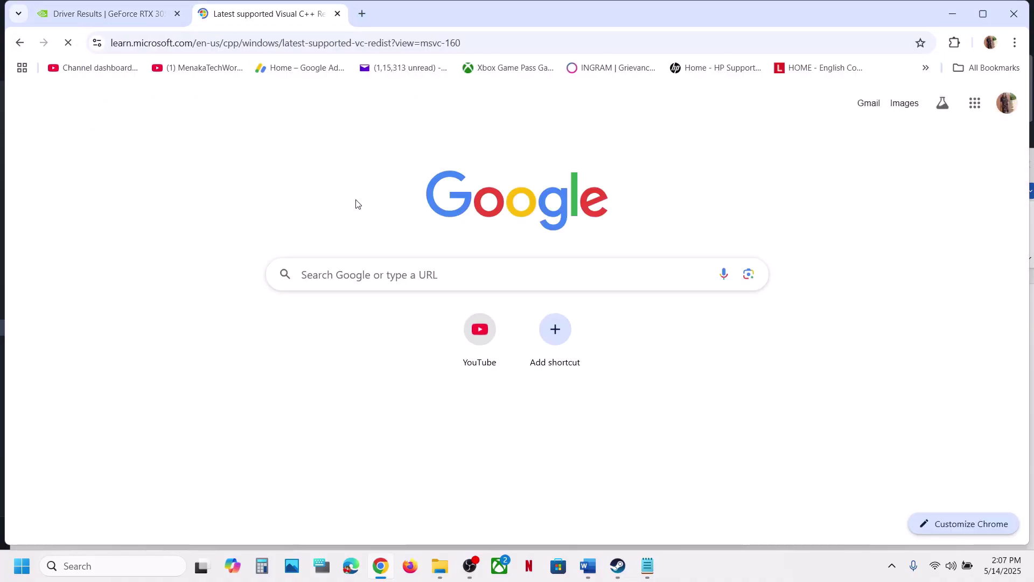
{"action": "scroll", "coordinate": [356, 204], "scroll_direction": "down", "scroll_amount": 7}
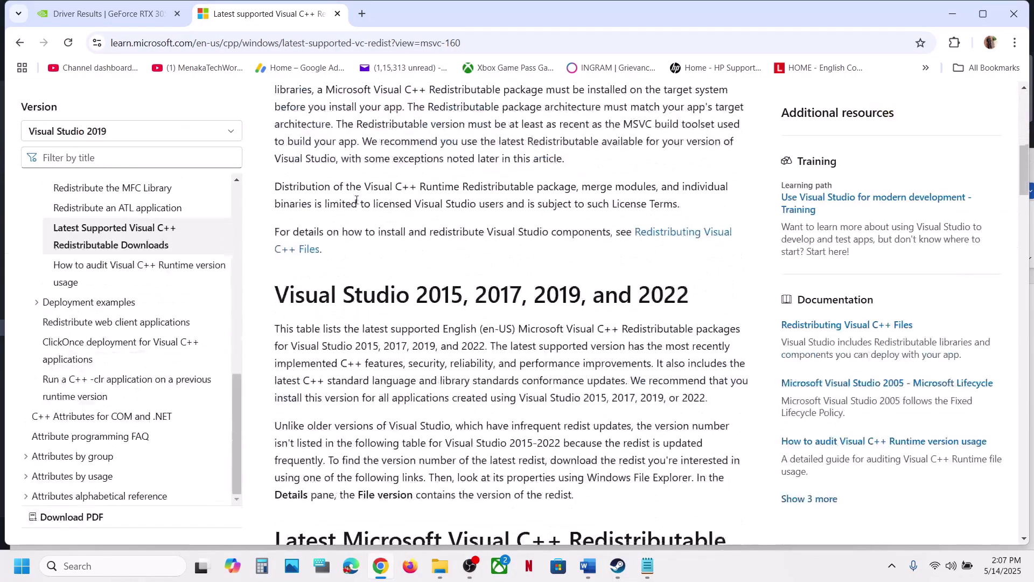
{"action": "scroll", "coordinate": [378, 361], "scroll_direction": "down", "scroll_amount": 7}
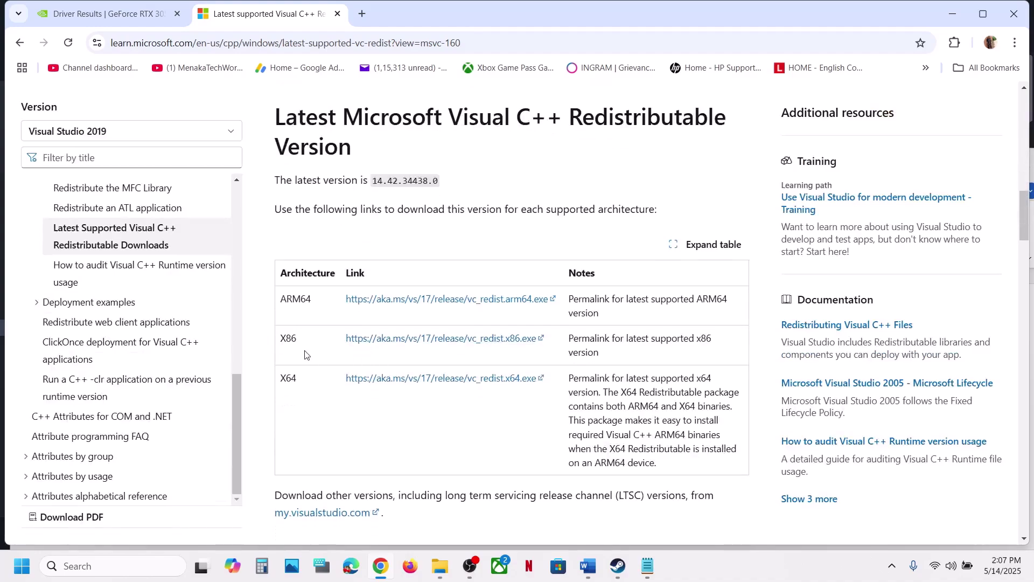
Step: Highlight the X86 and X64 architectures and download both the vc_redist.x86.exe and vc_redist.x64.exe packages
{"action": "double_click", "coordinate": [289, 339]}
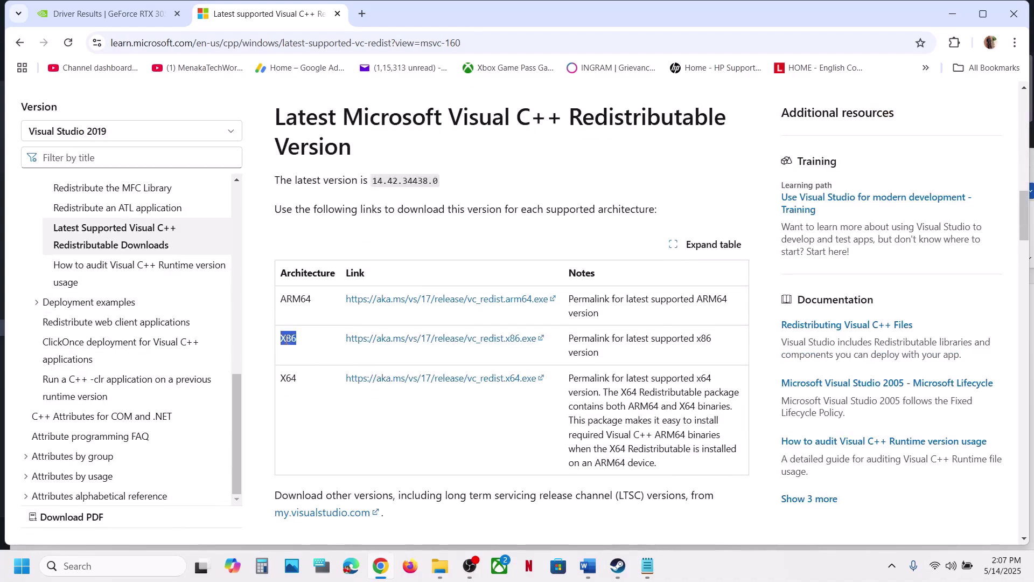
{"action": "double_click", "coordinate": [286, 380]}
{"action": "double_click", "coordinate": [287, 338]}
{"action": "left_click", "coordinate": [418, 345]}
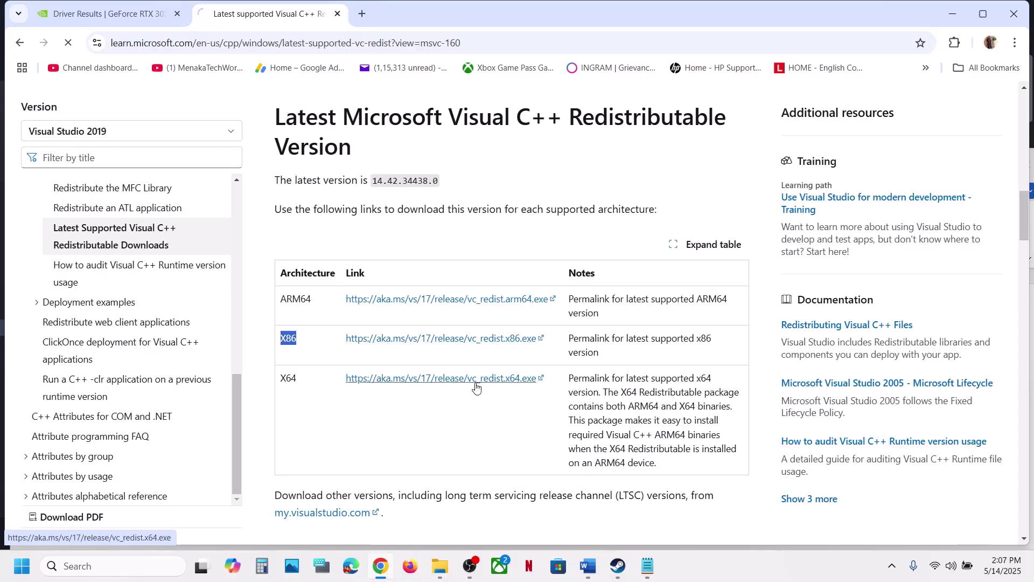
{"action": "left_click", "coordinate": [463, 380]}
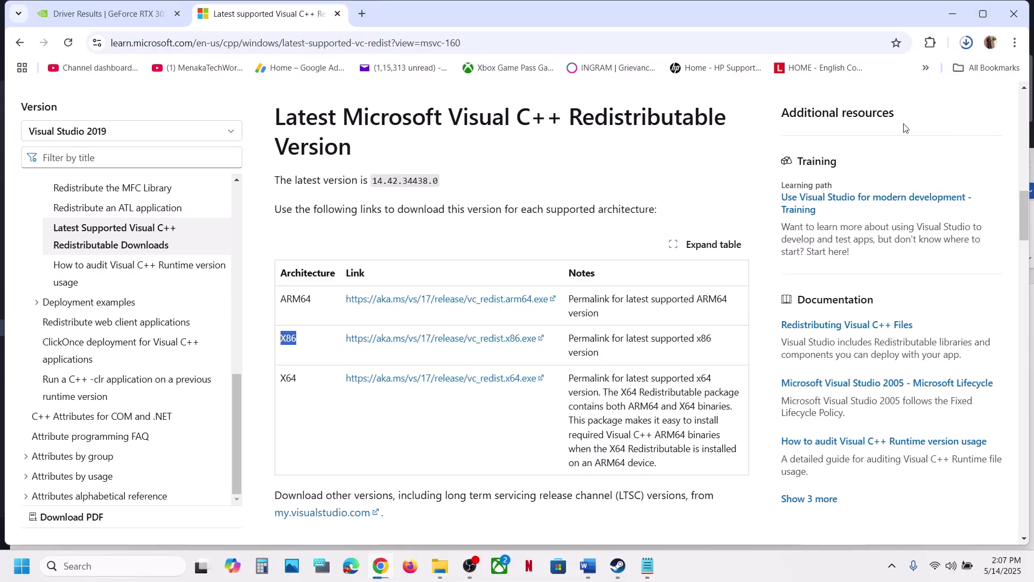
Step: Run the downloaded x64 redistributable installer, agree to the license terms and start the installation
{"action": "left_click", "coordinate": [966, 43]}
{"action": "left_click", "coordinate": [844, 85]}
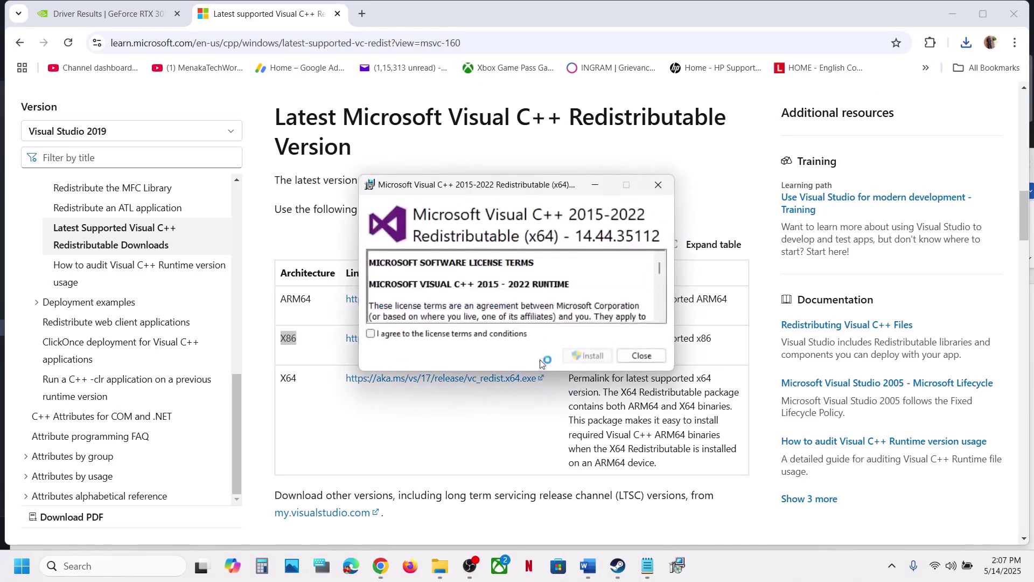
{"action": "left_click", "coordinate": [497, 335]}
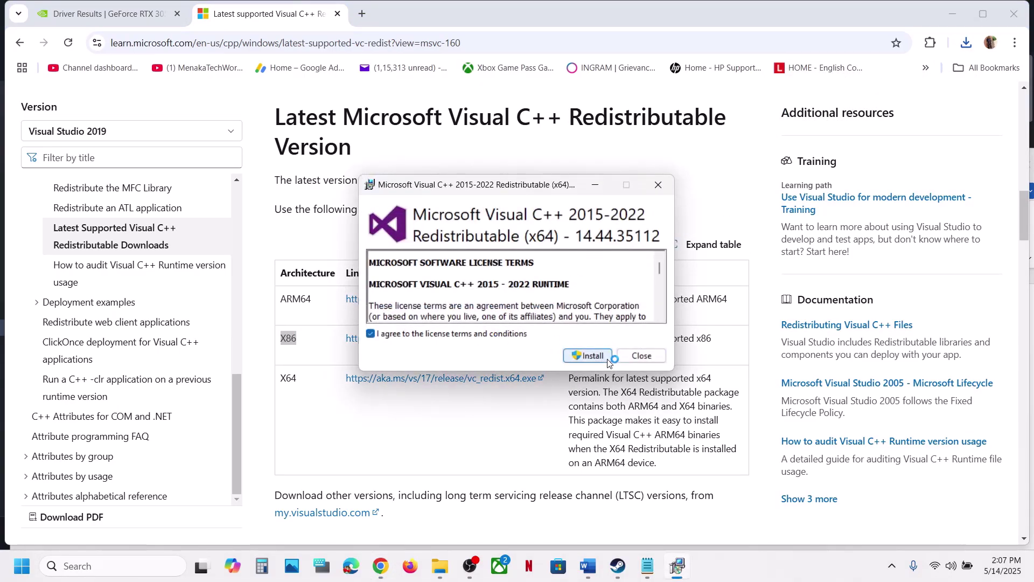
{"action": "left_click", "coordinate": [589, 356]}
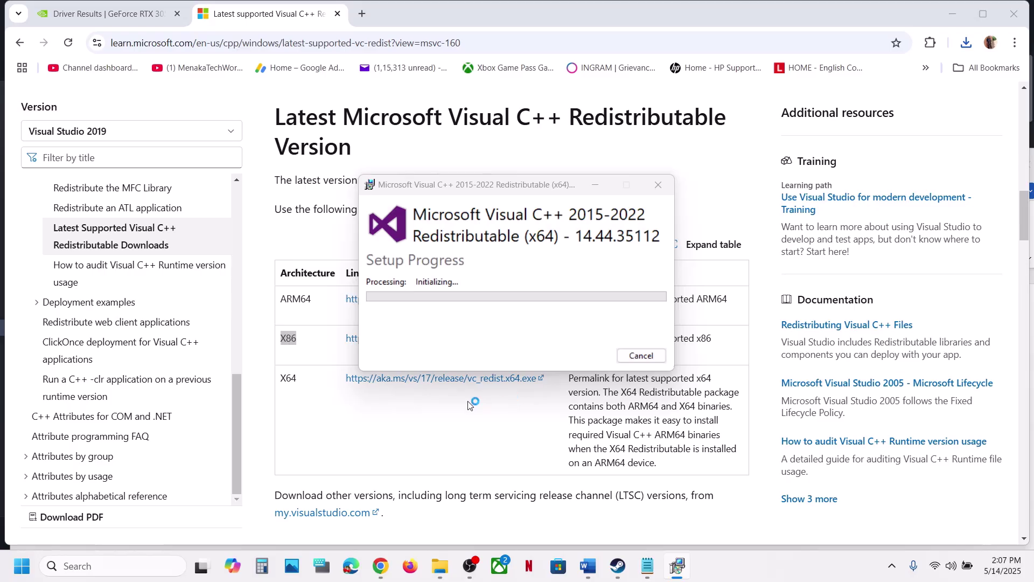
Step: Run the downloaded x86 redistributable installer, agree to the license terms and start the installation
{"action": "mouse_move", "coordinate": [983, 14]}
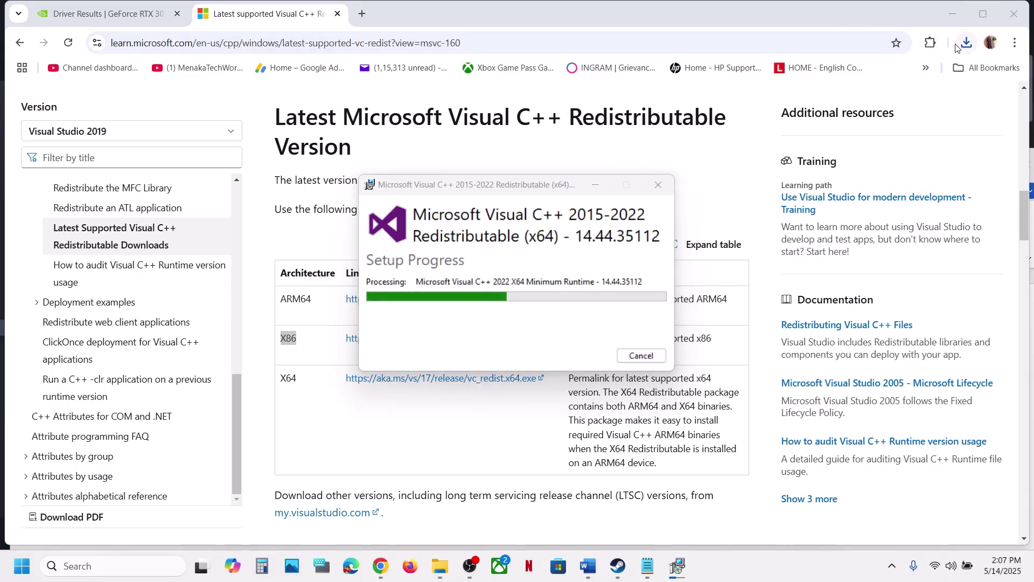
{"action": "left_click", "coordinate": [966, 43]}
{"action": "left_click", "coordinate": [827, 135]}
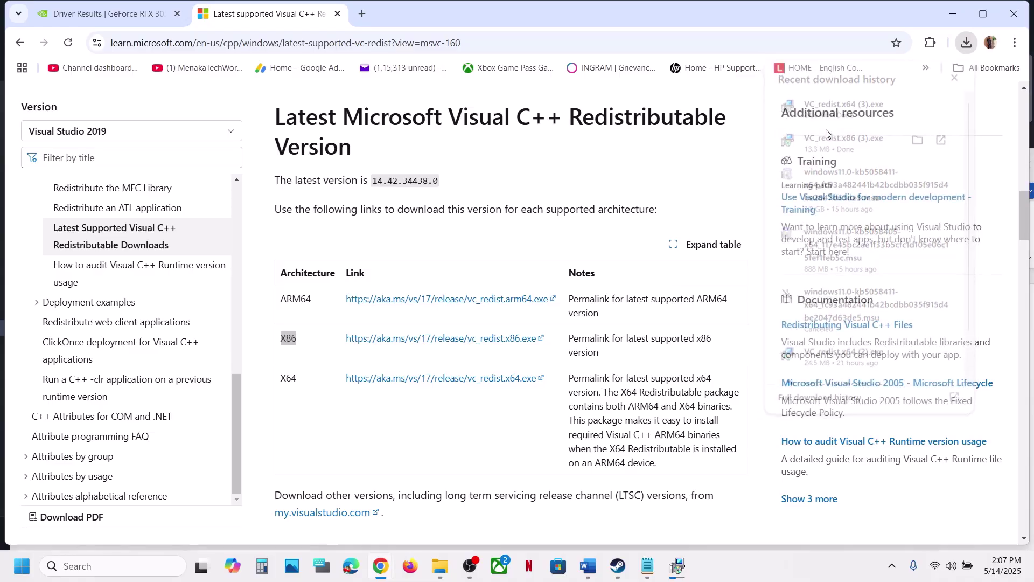
{"action": "left_click", "coordinate": [509, 335]}
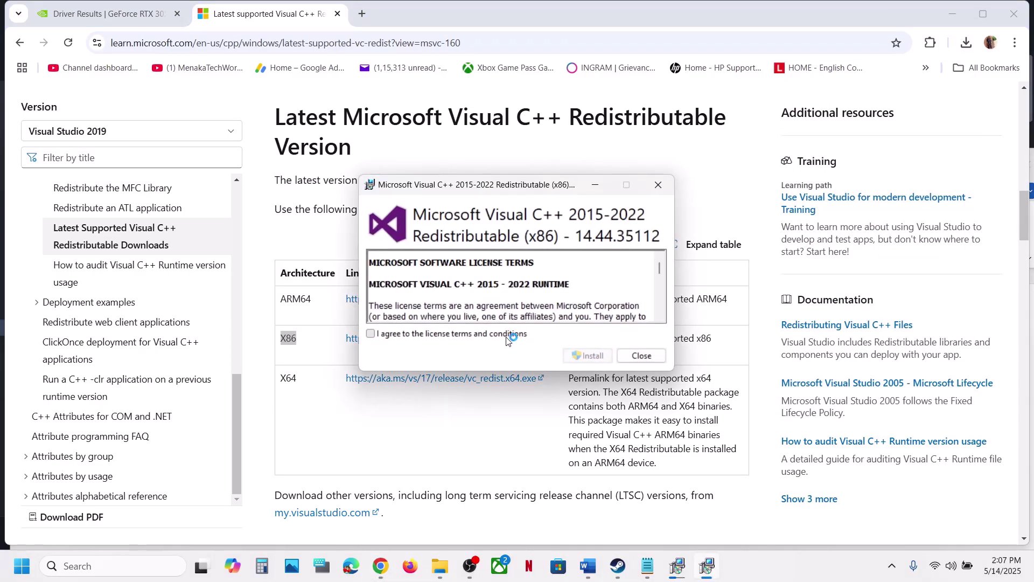
{"action": "left_click", "coordinate": [590, 355]}
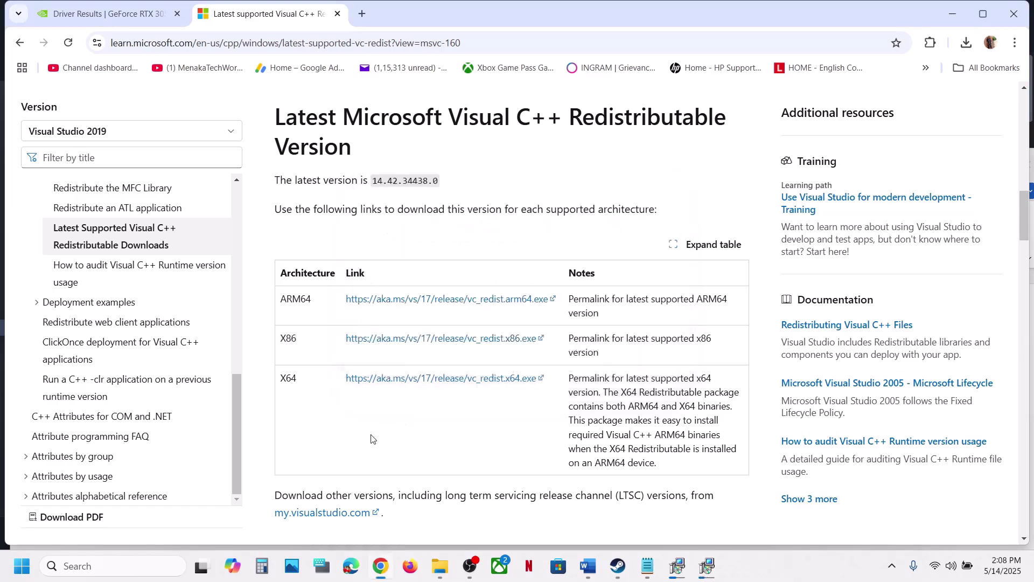
Step: Show the Restart option among the Windows power options, and close them without restarting the PC
{"action": "left_click", "coordinate": [25, 570]}
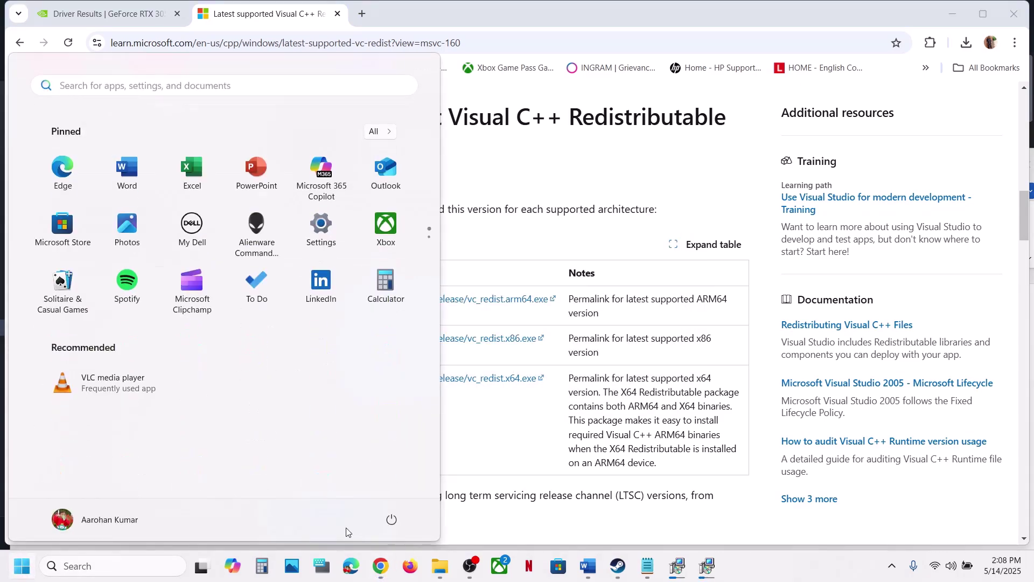
{"action": "left_click", "coordinate": [392, 520]}
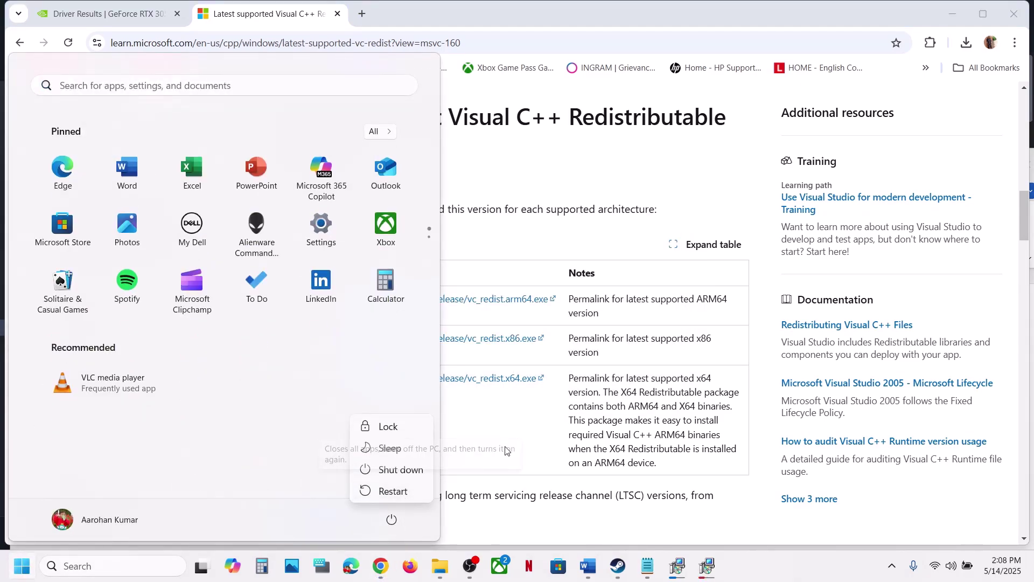
{"action": "left_click", "coordinate": [515, 448]}
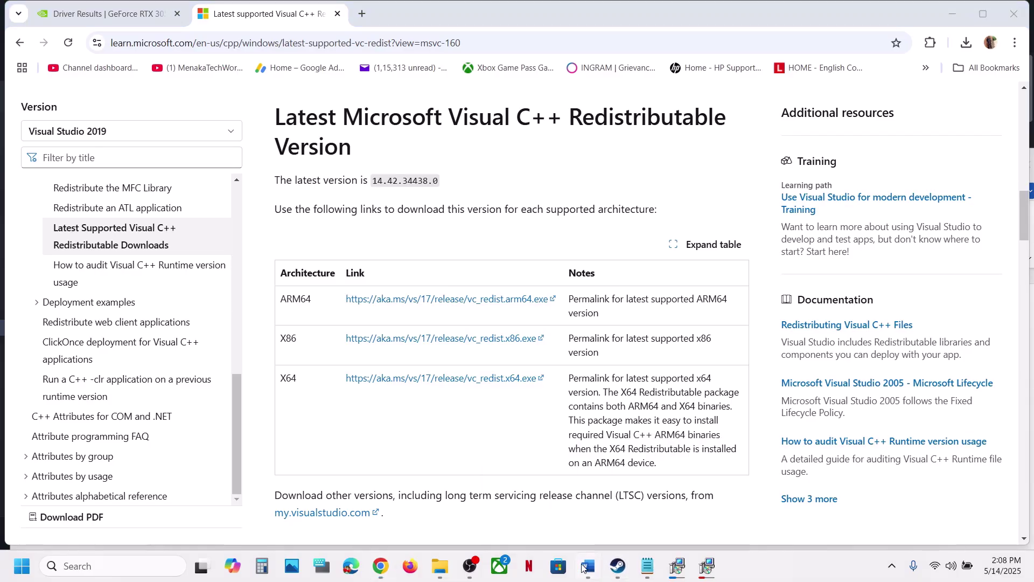
Step: Switch back to the Word notes and copy the line "View Advanced system settings" from the virtual memory instructions
{"action": "left_click", "coordinate": [583, 567]}
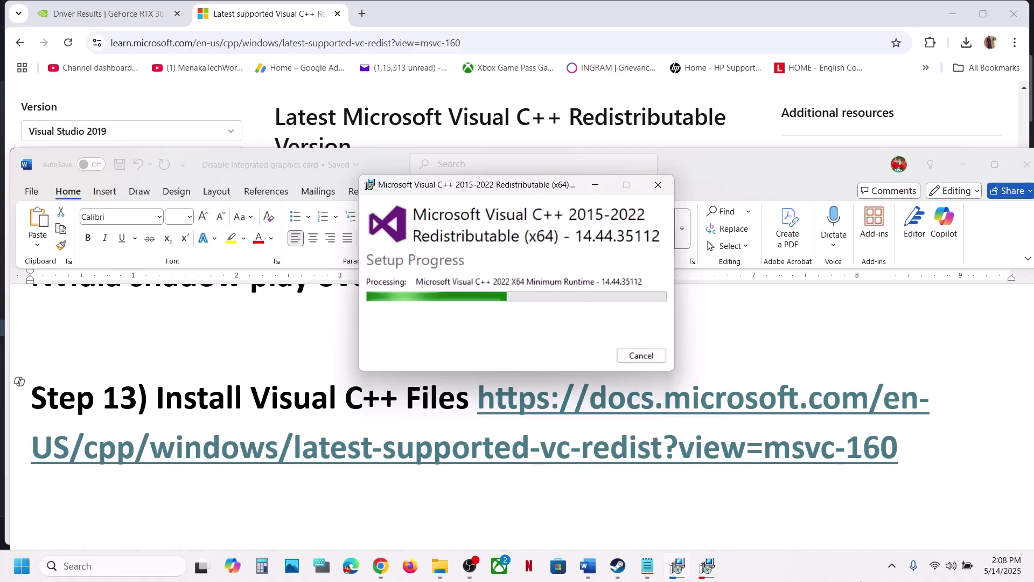
{"action": "left_click", "coordinate": [948, 507]}
{"action": "scroll", "coordinate": [948, 504], "scroll_direction": "down", "scroll_amount": 5}
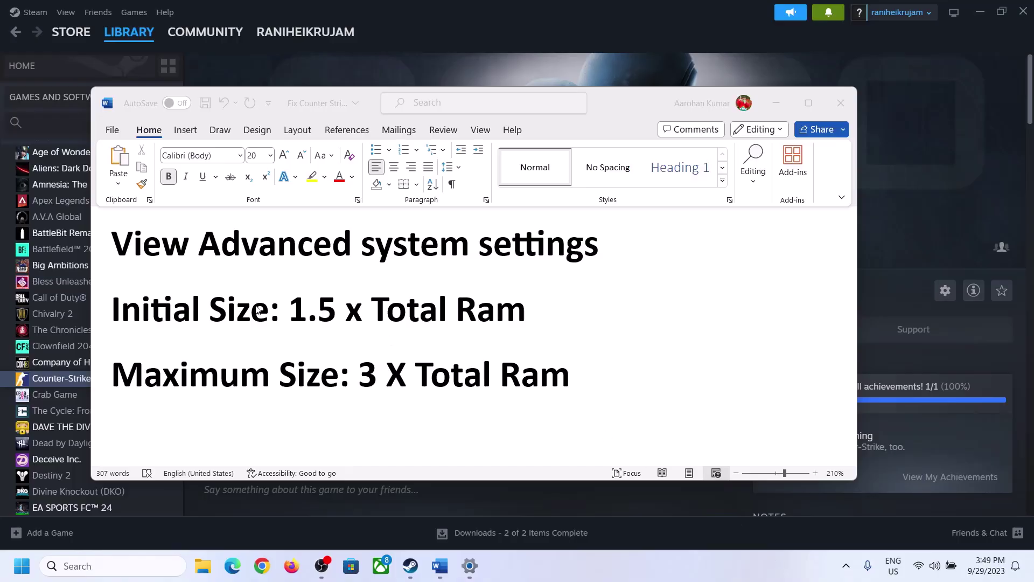
{"action": "left_click", "coordinate": [146, 250]}
{"action": "left_click_drag", "start_coordinate": [121, 249], "coordinate": [560, 265]}
{"action": "key", "text": "ctrl+c"}
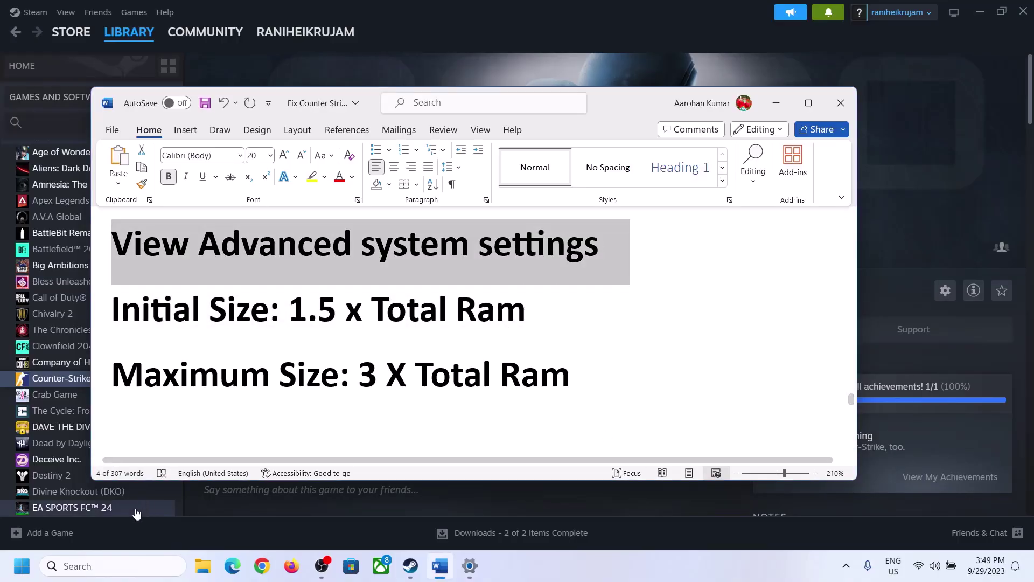
Step: Search Windows for the copied phrase, open View advanced system settings and move the System Properties dialog over the notes
{"action": "left_click", "coordinate": [108, 566]}
{"action": "key", "text": "ctrl+v"}
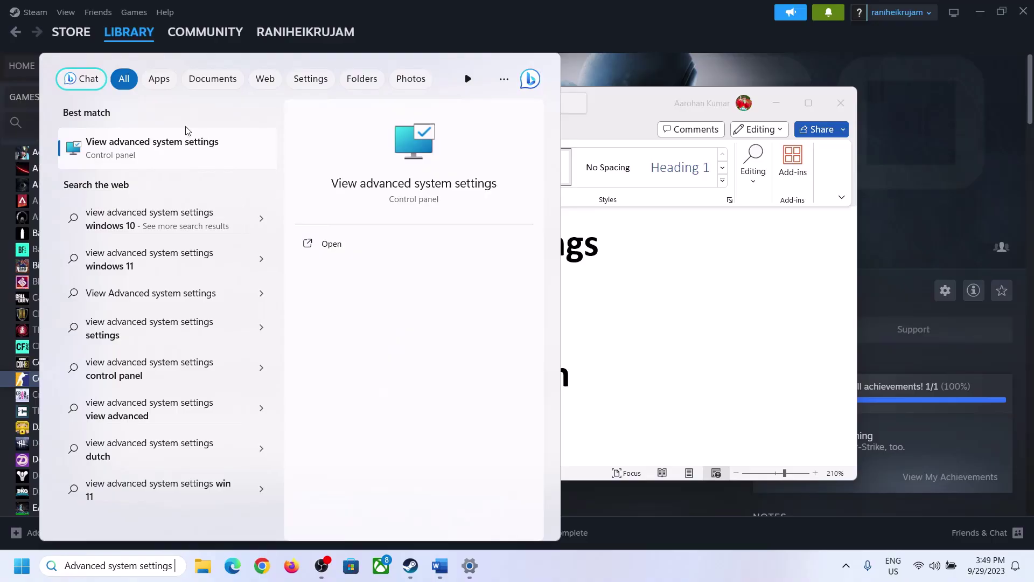
{"action": "left_click", "coordinate": [145, 157]}
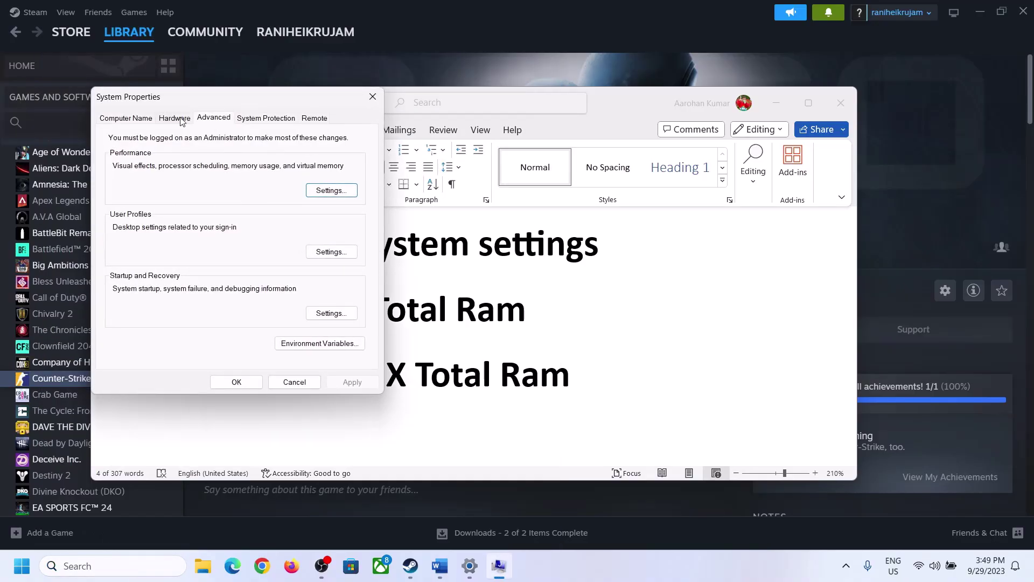
{"action": "left_click_drag", "start_coordinate": [216, 104], "coordinate": [463, 185]}
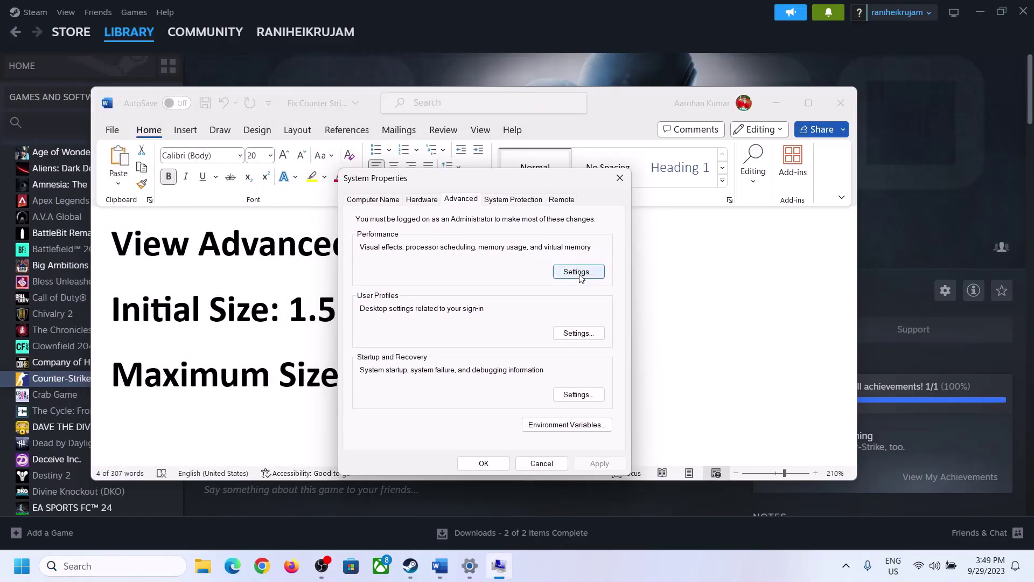
Step: In the virtual memory settings, turn off automatic paging file management and choose a custom size for drive C:
{"action": "left_click", "coordinate": [580, 274]}
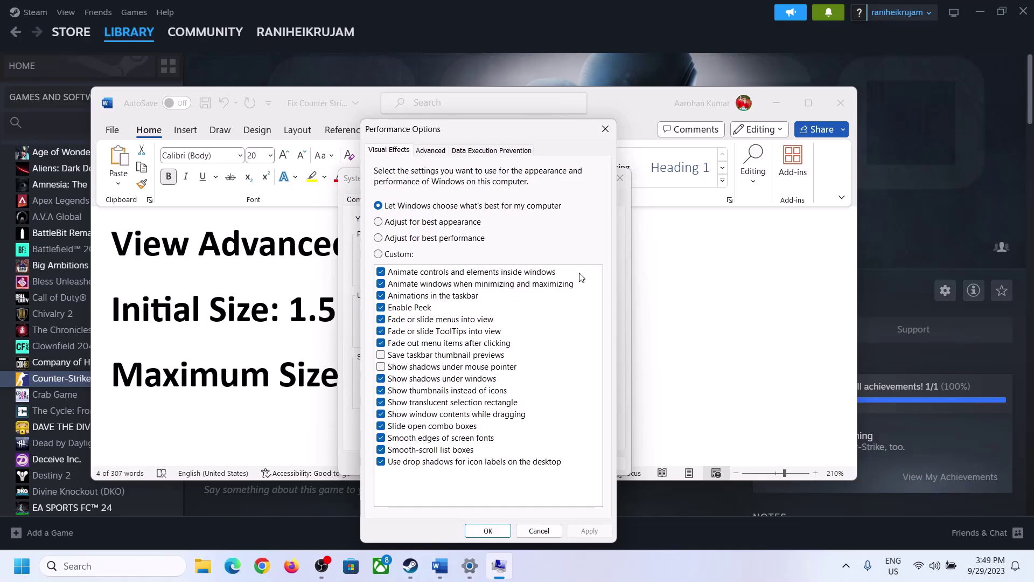
{"action": "left_click", "coordinate": [431, 151]}
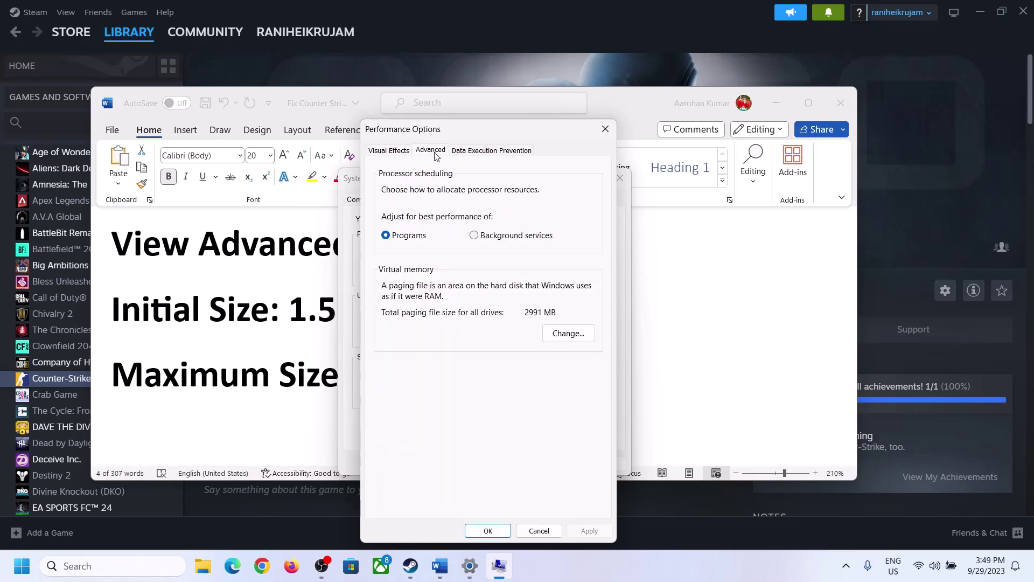
{"action": "left_click", "coordinate": [573, 334]}
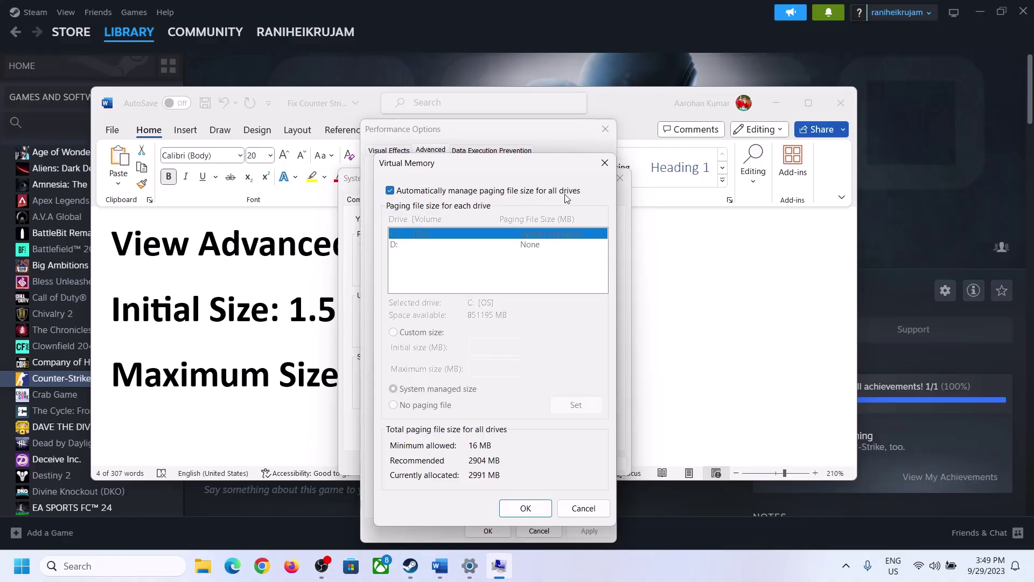
{"action": "left_click", "coordinate": [390, 190]}
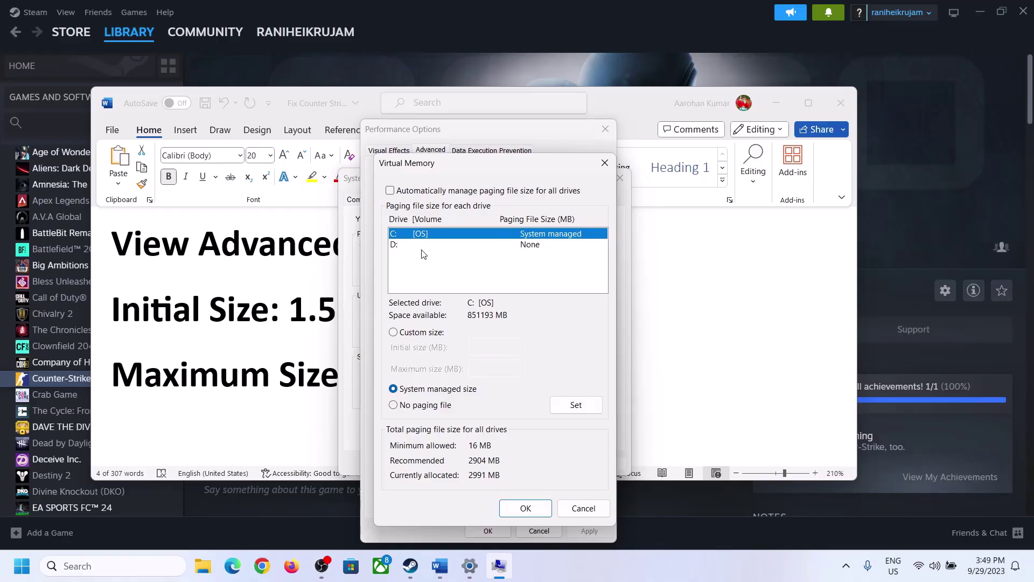
{"action": "left_click", "coordinate": [394, 333]}
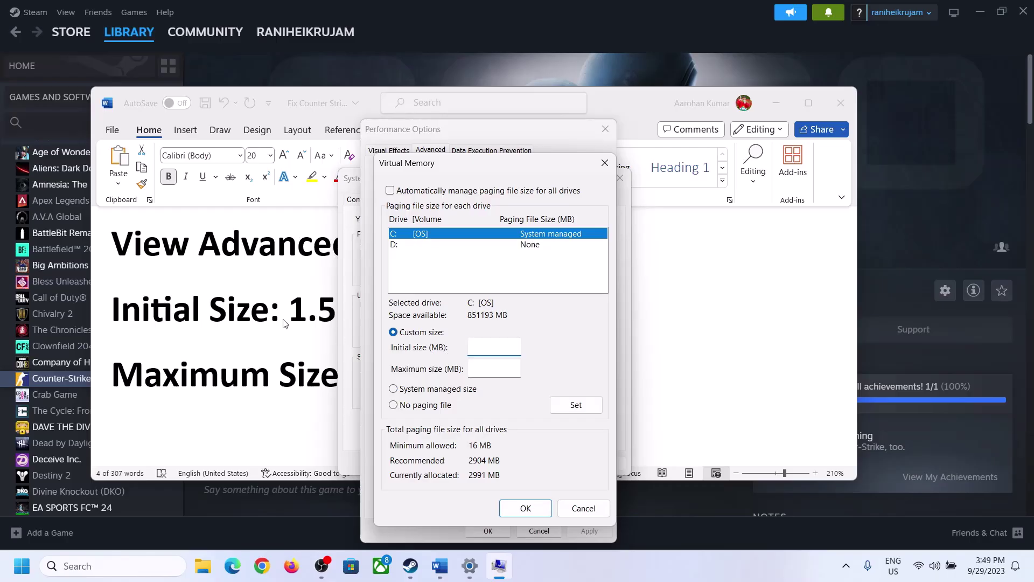
Step: Highlight the initial size rule "1.5 x Total Ram" in the notes and open the system's About page in Windows Settings
{"action": "left_click", "coordinate": [310, 321]}
{"action": "left_click_drag", "start_coordinate": [303, 310], "coordinate": [478, 318]}
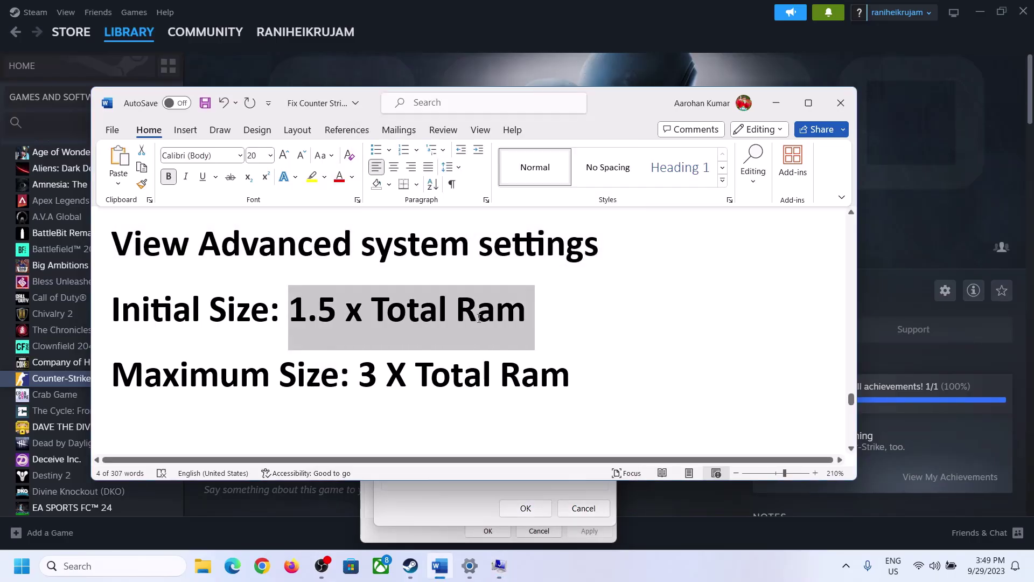
{"action": "left_click", "coordinate": [470, 568]}
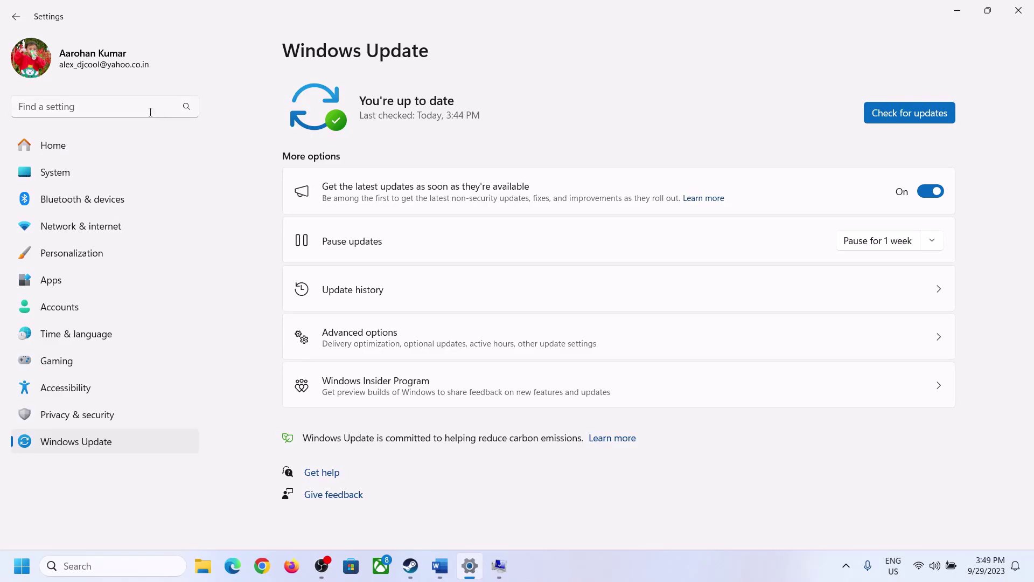
{"action": "left_click", "coordinate": [49, 173]}
{"action": "scroll", "coordinate": [377, 428], "scroll_direction": "down", "scroll_amount": 10}
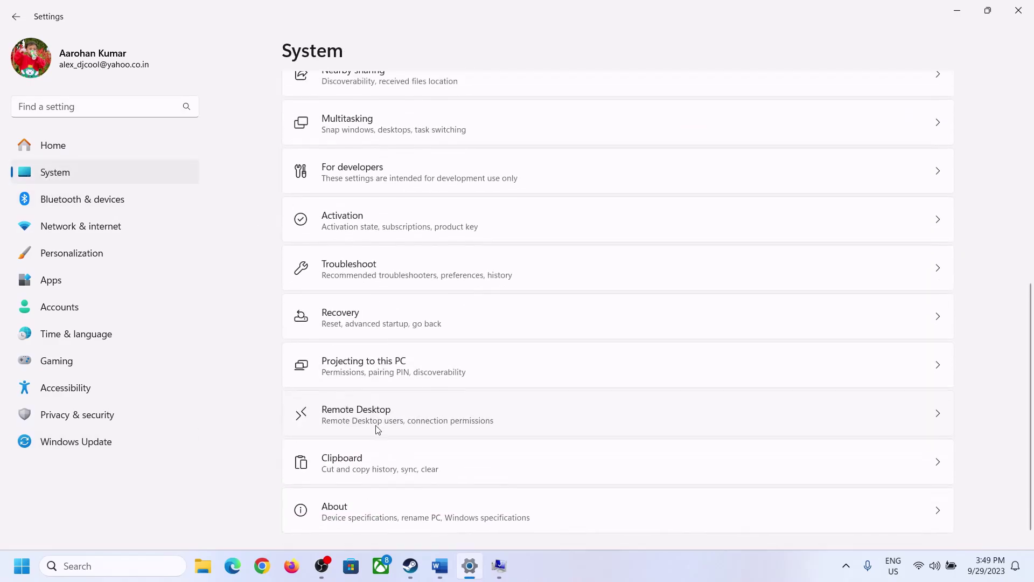
{"action": "left_click", "coordinate": [339, 512]}
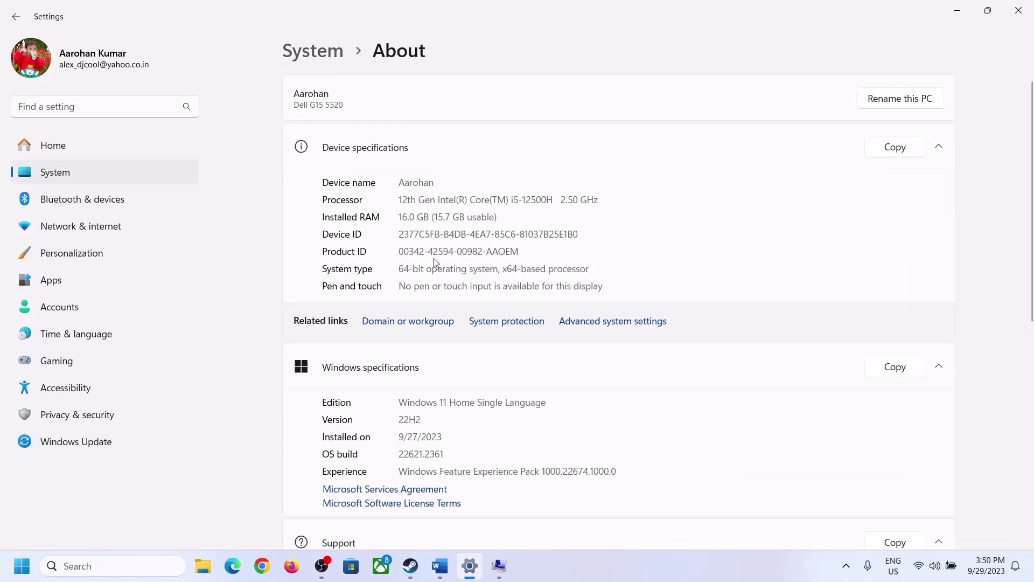
Step: Highlight the installed RAM amount in the device specifications and return to the Virtual Memory dialog
{"action": "left_click_drag", "start_coordinate": [407, 216], "coordinate": [394, 216]}
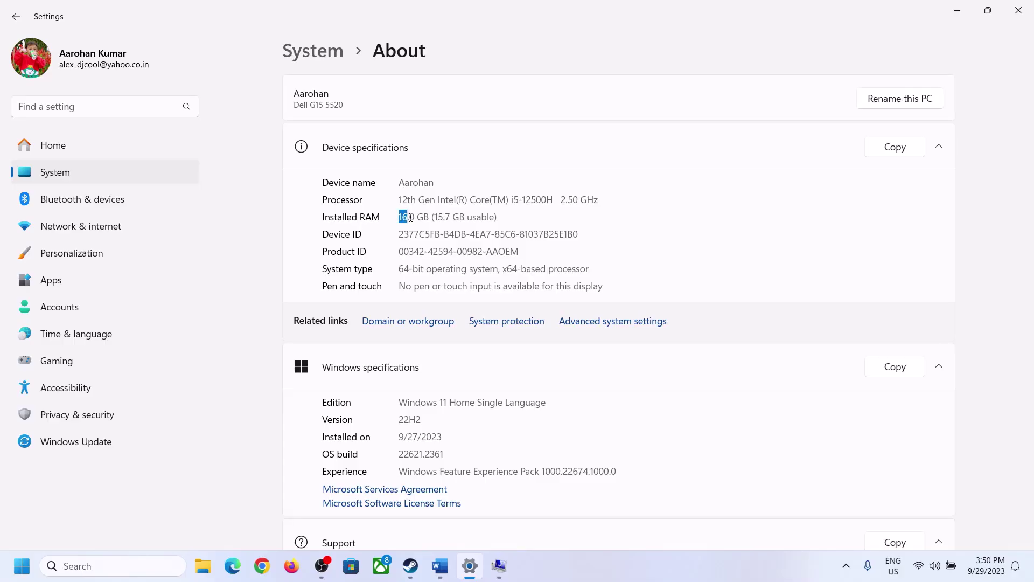
{"action": "left_click", "coordinate": [416, 218]}
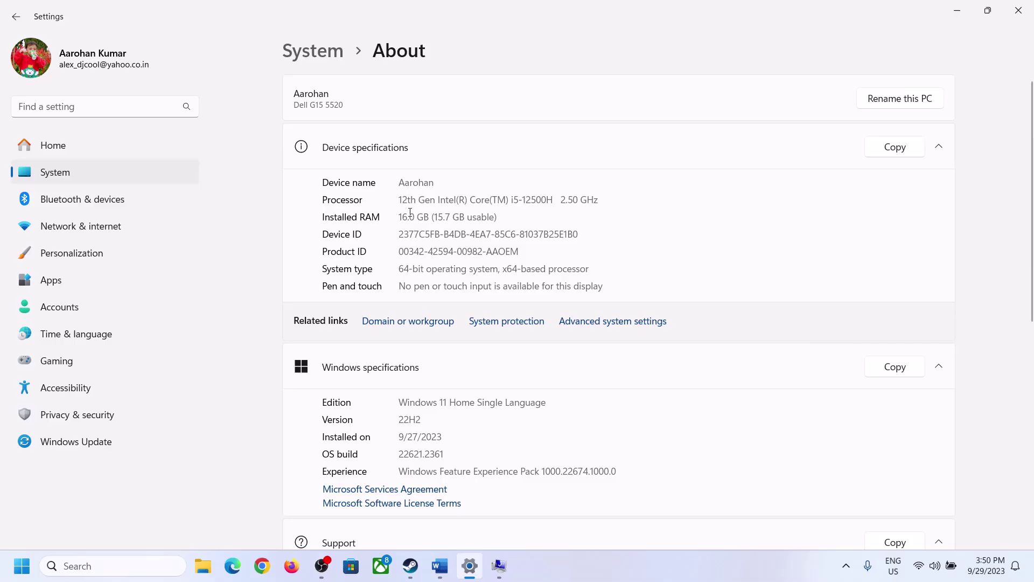
{"action": "left_click_drag", "start_coordinate": [410, 213], "coordinate": [396, 216]}
{"action": "left_click", "coordinate": [496, 565]}
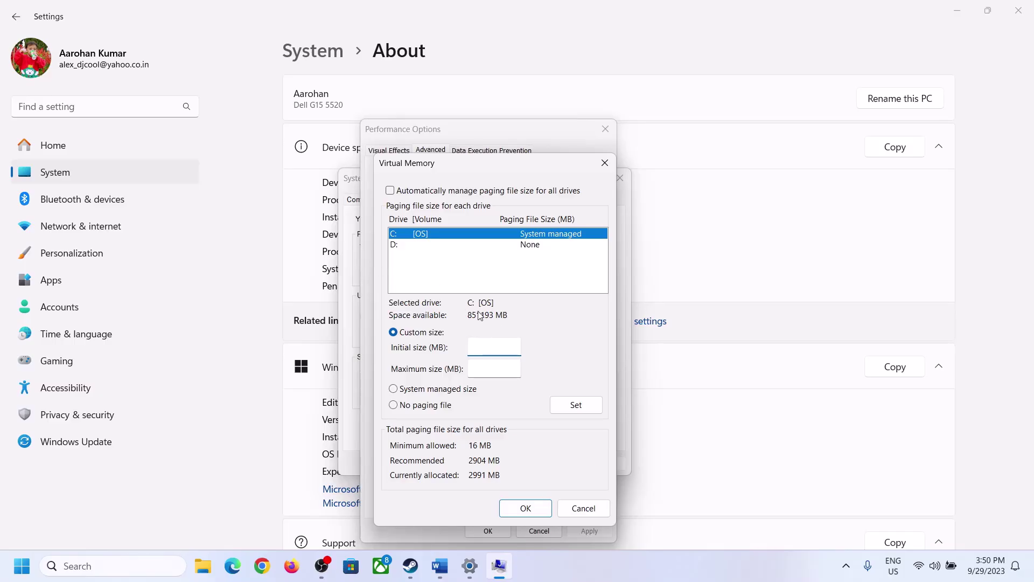
Step: Launch Calculator with the Run command "calc" and move its window beside the Virtual Memory dialog
{"action": "mouse_move", "coordinate": [469, 566]}
{"action": "mouse_move", "coordinate": [466, 499]}
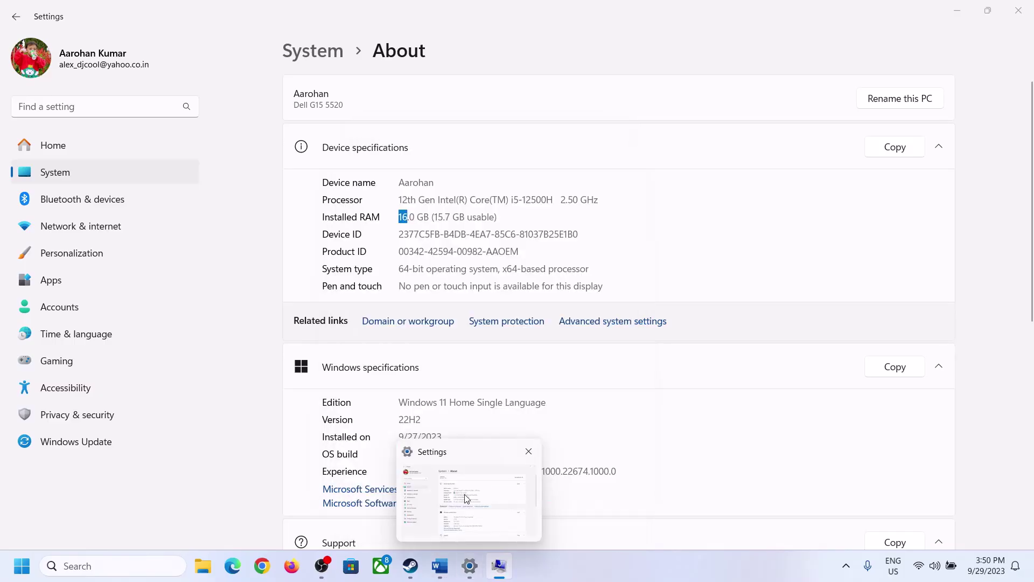
{"action": "key", "text": "super+r"}
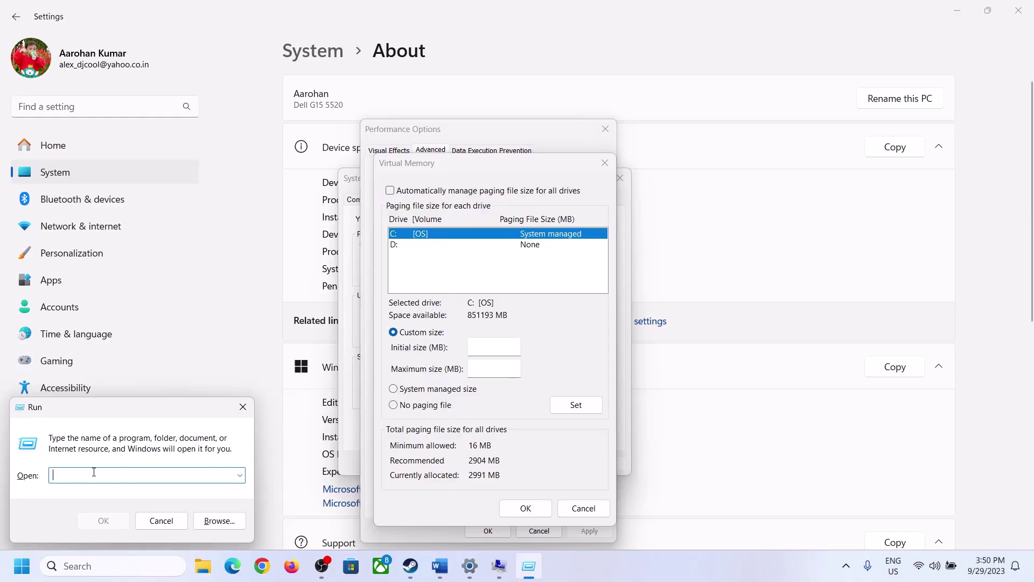
{"action": "type", "text": "calc"}
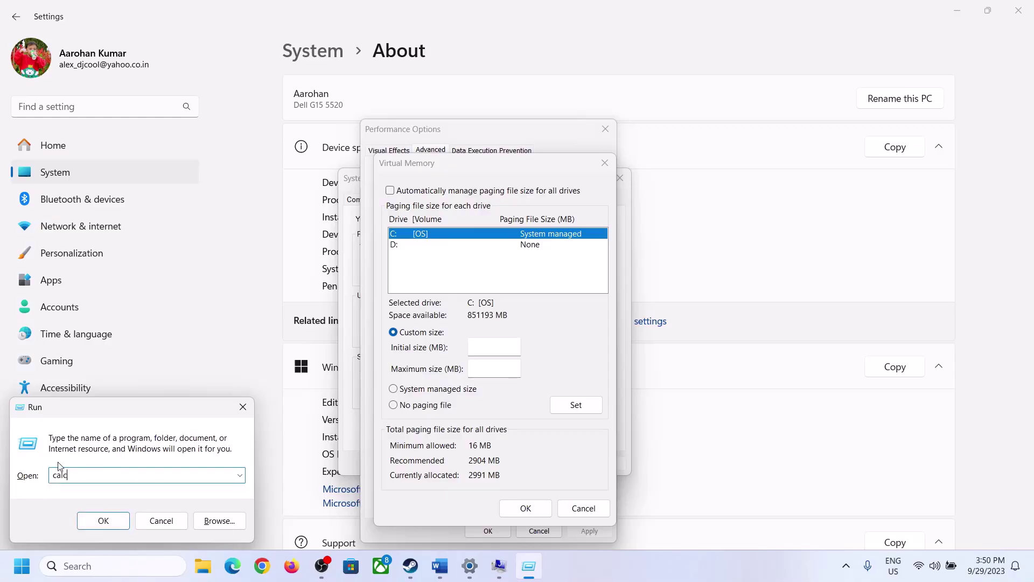
{"action": "left_click", "coordinate": [102, 522]}
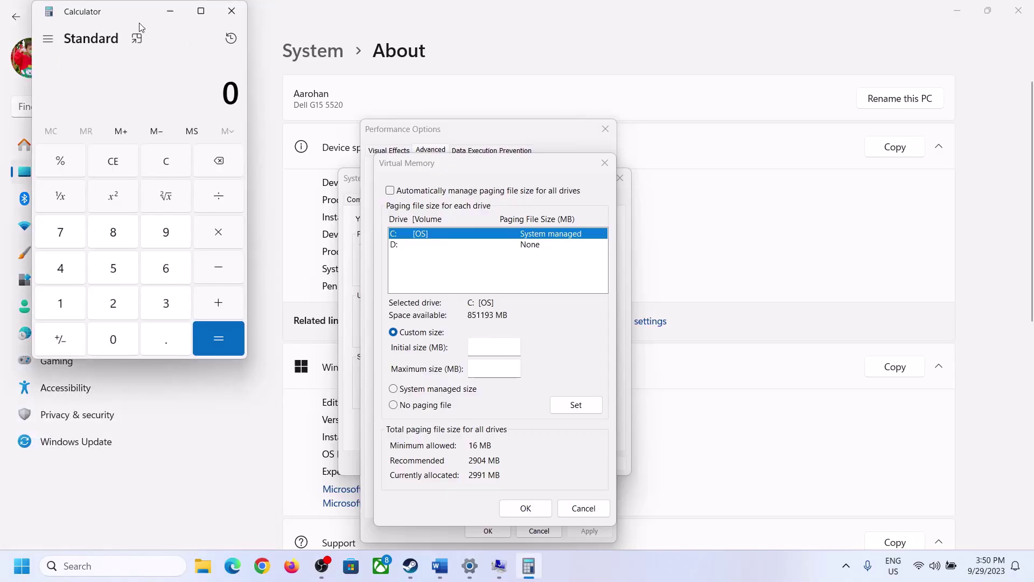
{"action": "left_click_drag", "start_coordinate": [132, 21], "coordinate": [753, 172]}
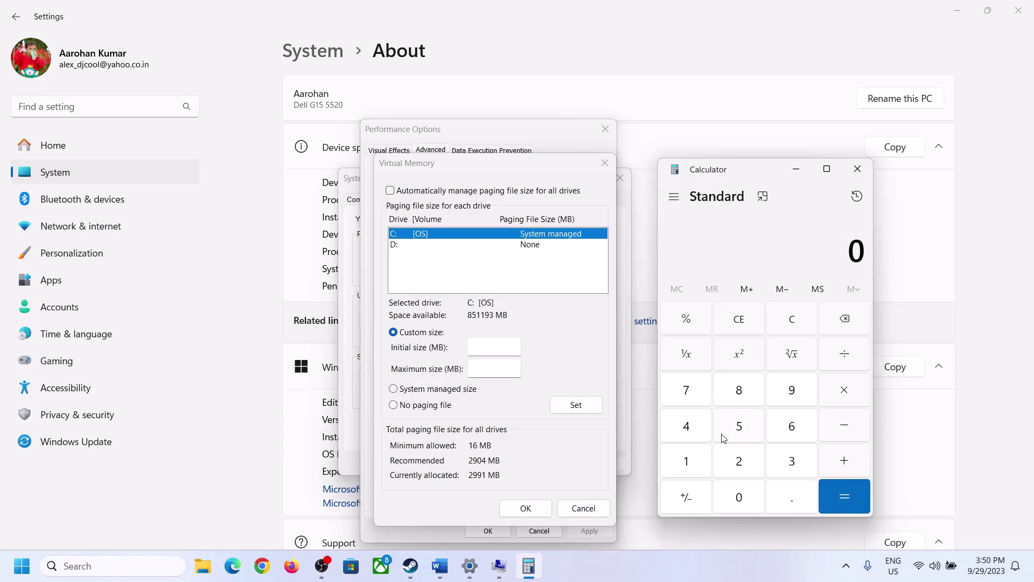
Step: Check the size rules in the Word notes and multiply 16 by 1024 in Calculator to convert the installed RAM to megabytes
{"action": "left_click", "coordinate": [440, 565]}
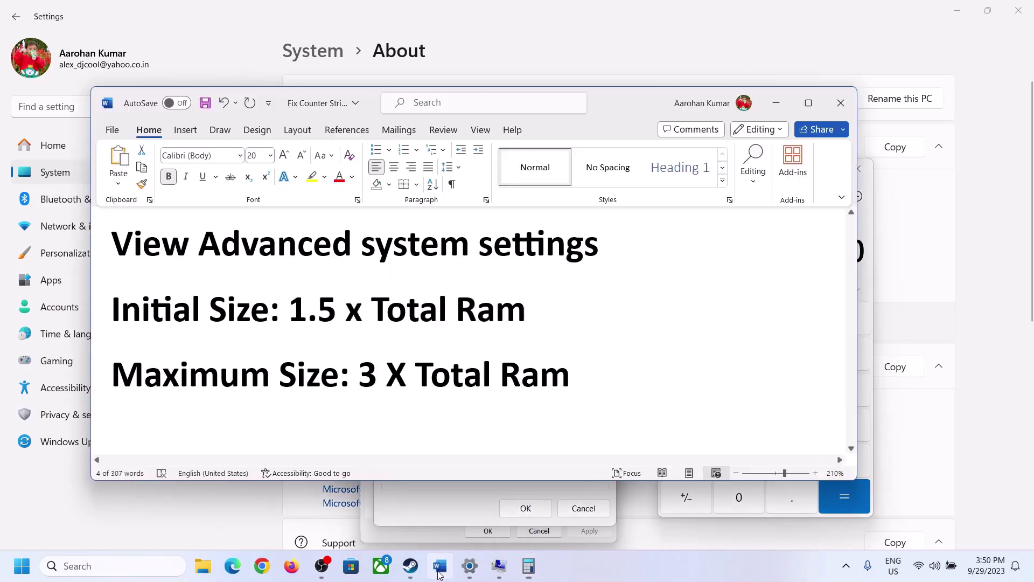
{"action": "left_click", "coordinate": [529, 565]}
{"action": "left_click", "coordinate": [688, 463]}
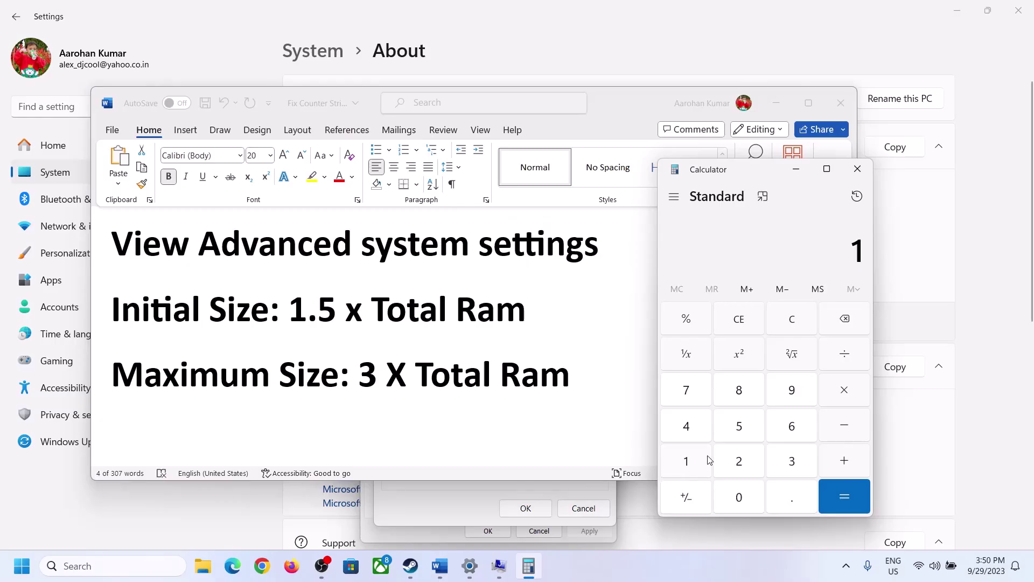
{"action": "left_click", "coordinate": [788, 434]}
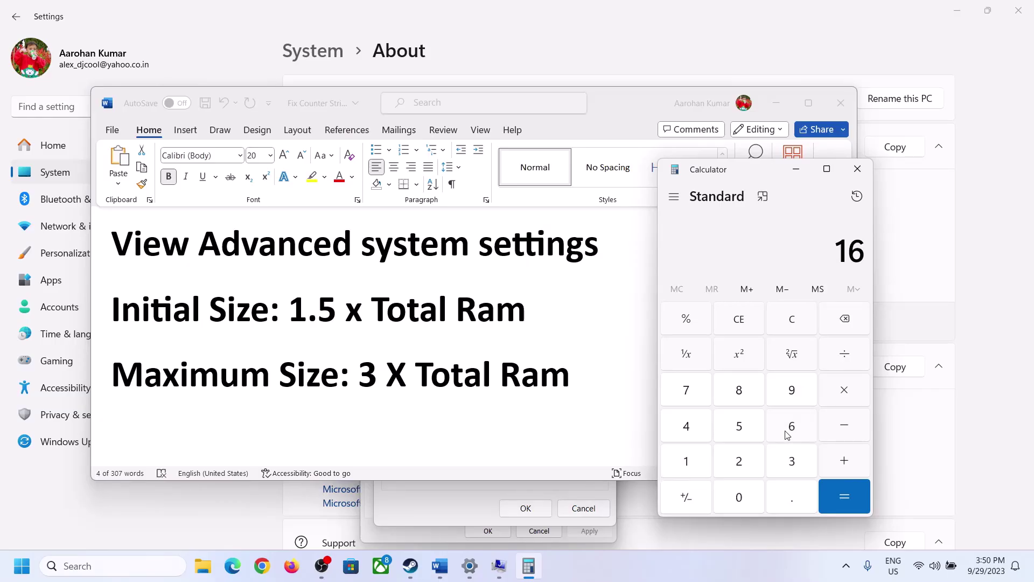
{"action": "left_click", "coordinate": [793, 327]}
{"action": "left_click", "coordinate": [694, 464]}
{"action": "left_click", "coordinate": [775, 432]}
{"action": "left_click", "coordinate": [845, 390]}
{"action": "left_click", "coordinate": [683, 472]}
{"action": "left_click", "coordinate": [740, 501]}
{"action": "left_click", "coordinate": [740, 462]}
{"action": "left_click", "coordinate": [694, 433]}
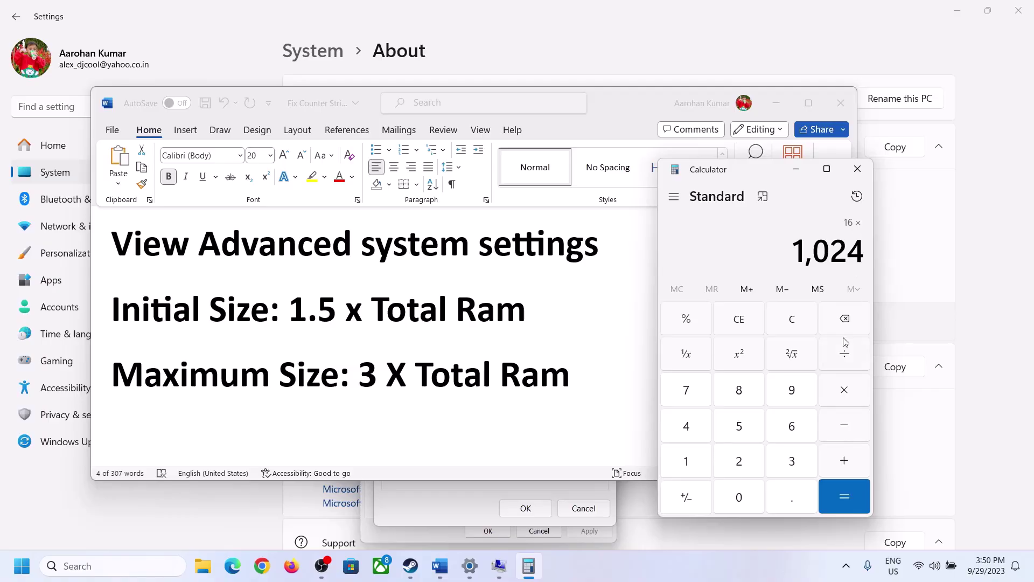
{"action": "left_click", "coordinate": [844, 497]}
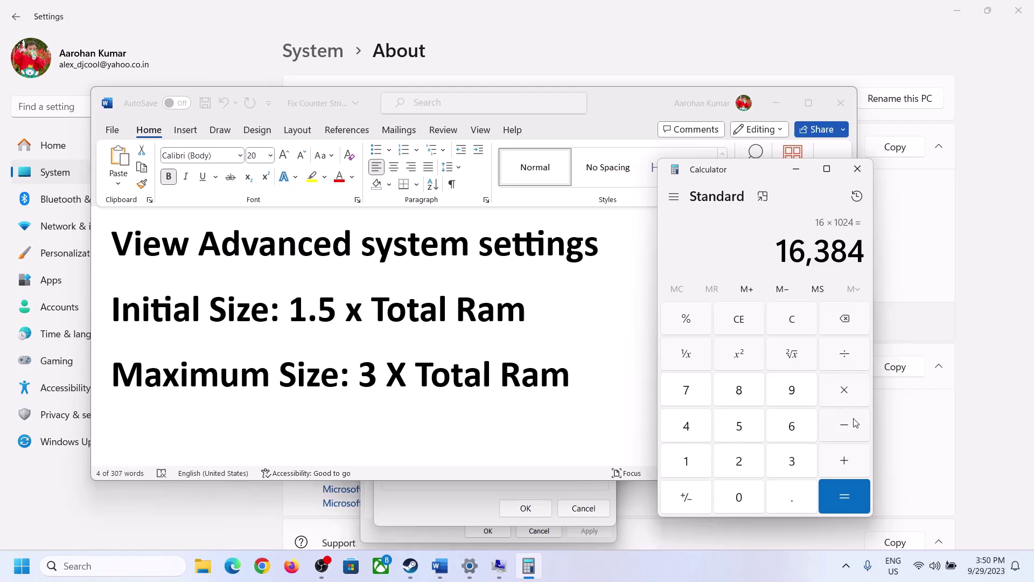
Step: Multiply the RAM in megabytes by 1.5 and enter 24576 as the custom initial size in the Virtual Memory dialog
{"action": "left_click", "coordinate": [845, 391]}
{"action": "left_click", "coordinate": [701, 467]}
{"action": "left_click", "coordinate": [788, 496]}
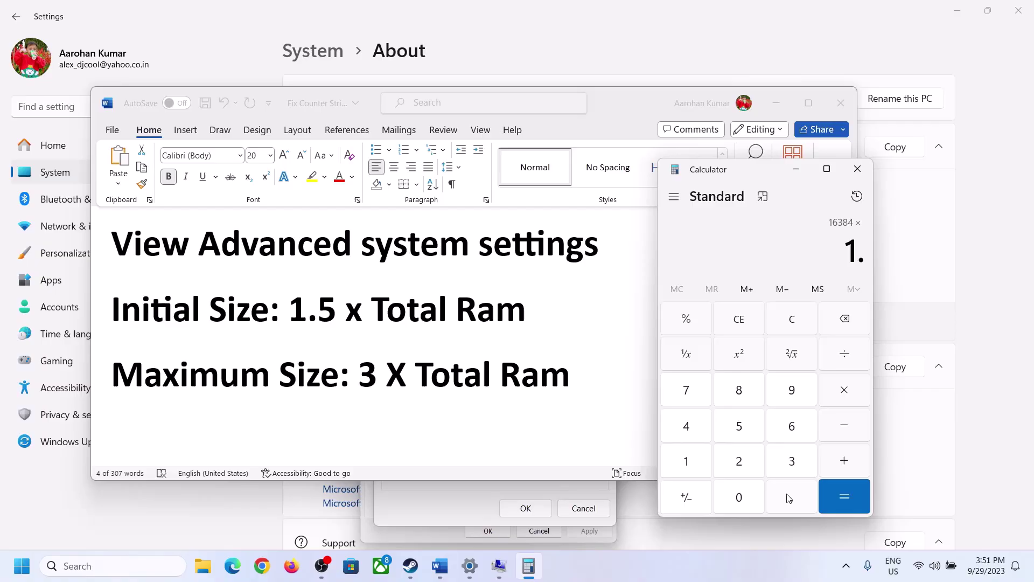
{"action": "left_click", "coordinate": [742, 428]}
{"action": "left_click", "coordinate": [843, 492]}
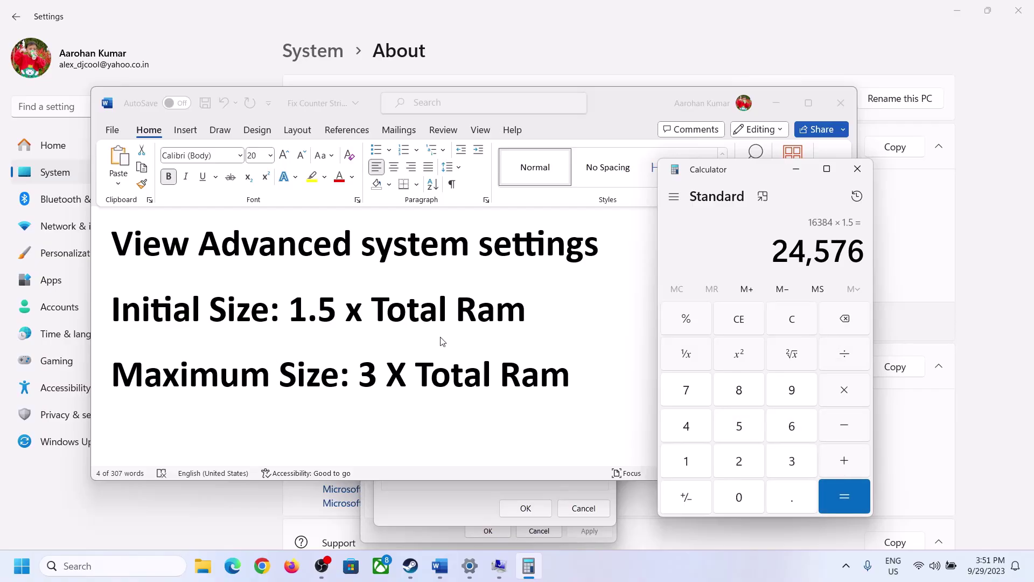
{"action": "left_click", "coordinate": [457, 502]}
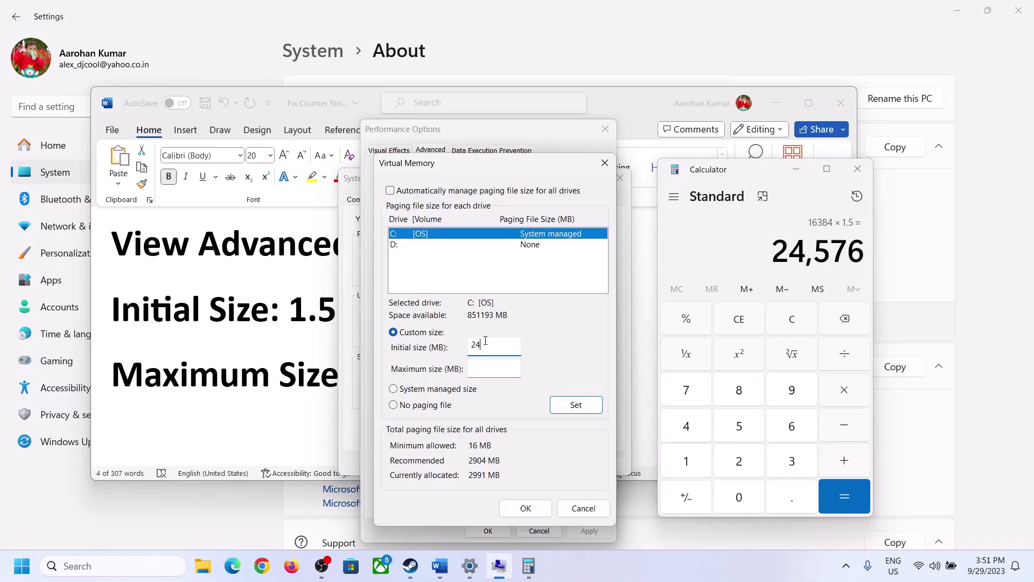
{"action": "left_click", "coordinate": [518, 368]}
Step: Clear Calculator, recheck the installed RAM in Settings and calculate 16 × 1024 again for the maximum size
{"action": "left_click", "coordinate": [327, 379]}
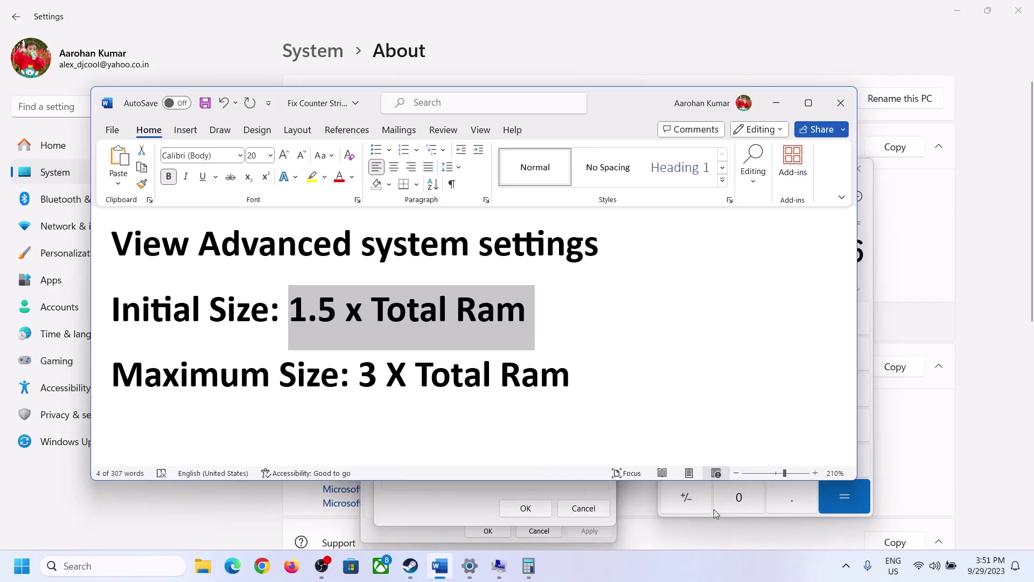
{"action": "left_click", "coordinate": [869, 284]}
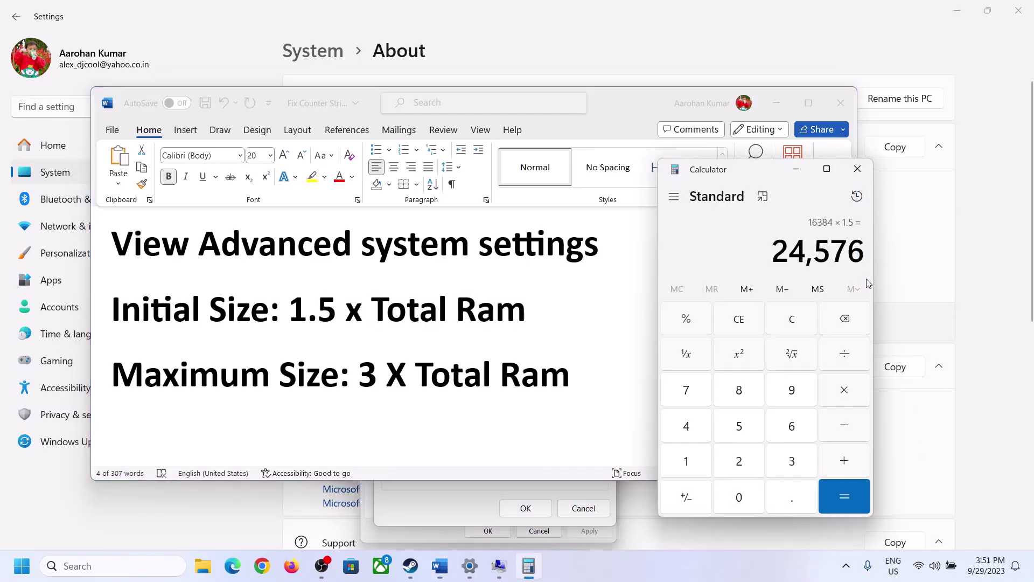
{"action": "left_click", "coordinate": [802, 321]}
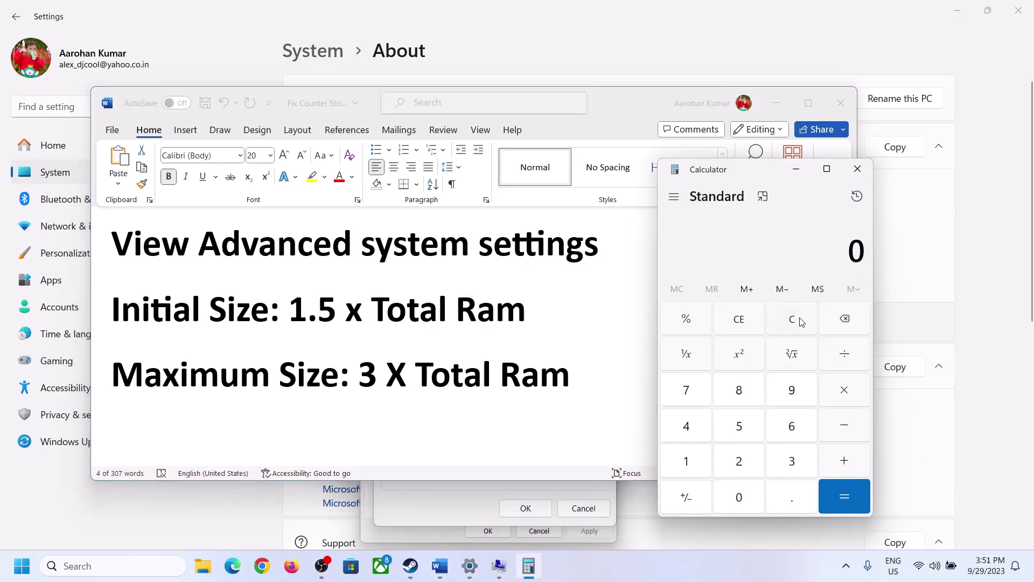
{"action": "left_click", "coordinate": [477, 566]}
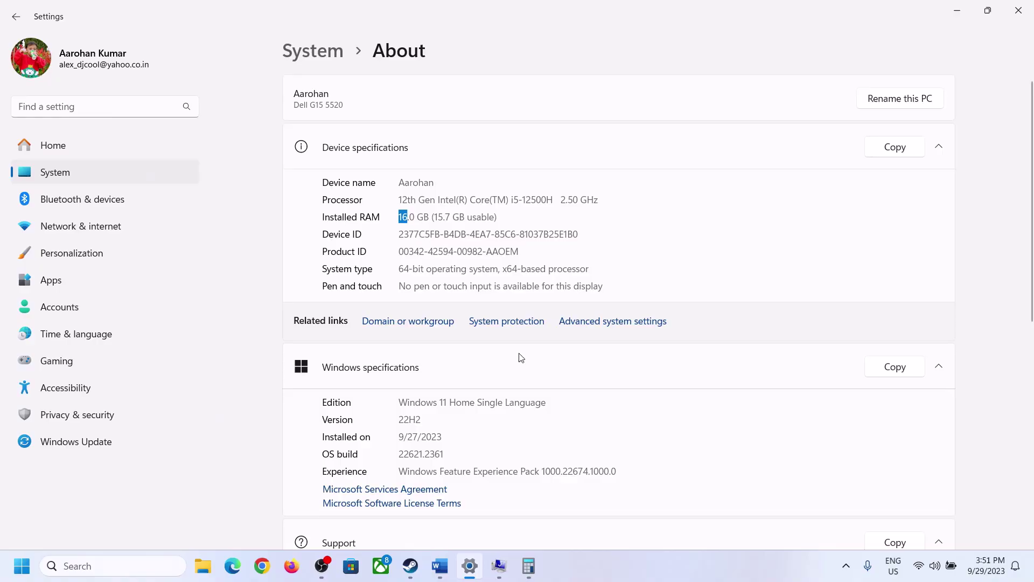
{"action": "left_click", "coordinate": [529, 565]}
{"action": "left_click", "coordinate": [698, 457]}
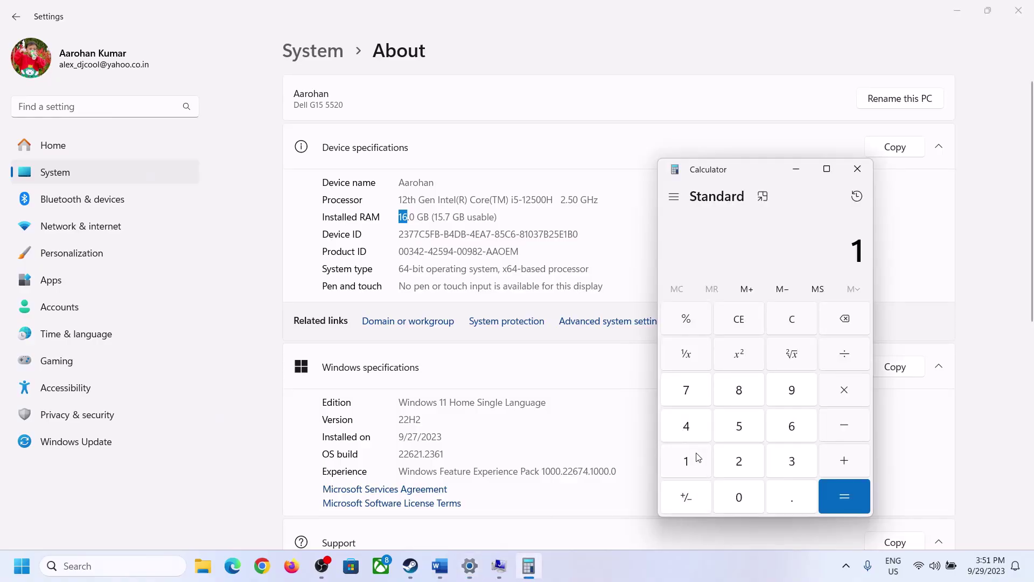
{"action": "left_click", "coordinate": [790, 427]}
{"action": "left_click", "coordinate": [844, 389]}
{"action": "left_click", "coordinate": [689, 458]}
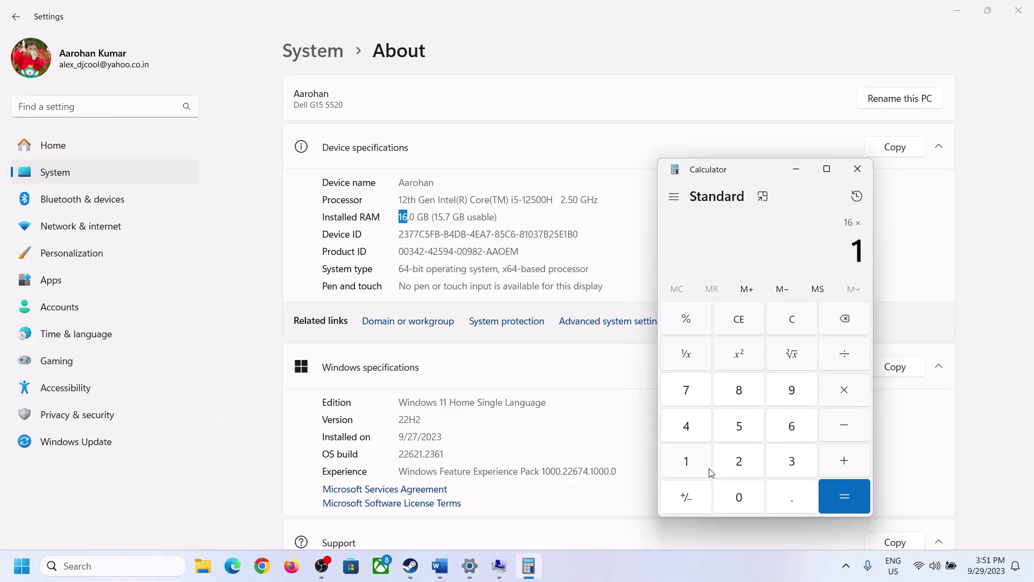
{"action": "left_click", "coordinate": [734, 493]}
{"action": "left_click", "coordinate": [738, 464]}
{"action": "left_click", "coordinate": [688, 429]}
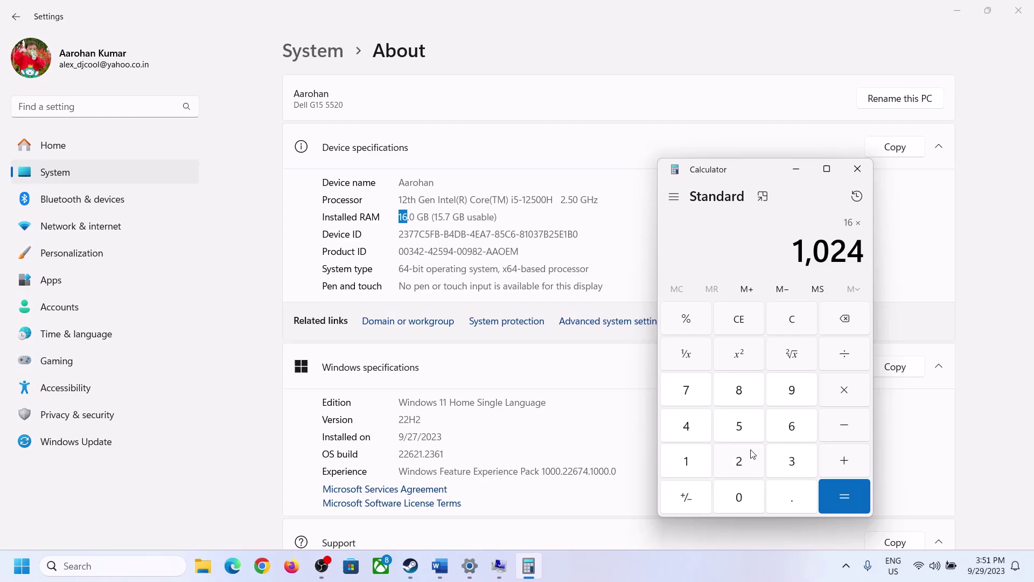
{"action": "left_click", "coordinate": [837, 501]}
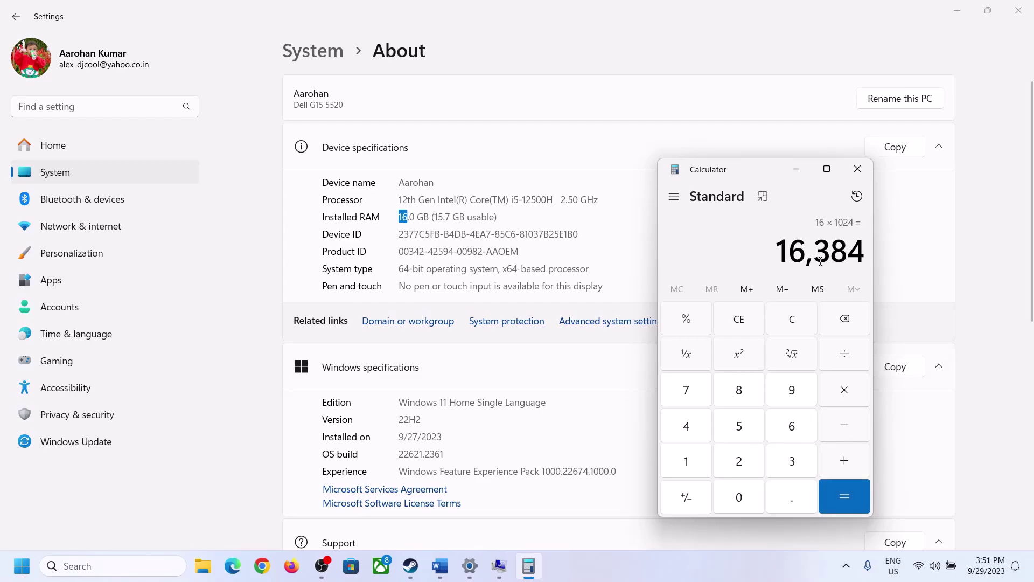
Step: Following the maximum size rule in the notes, multiply the RAM in megabytes by 3 and enter 49152 as the maximum size
{"action": "left_click", "coordinate": [440, 566]}
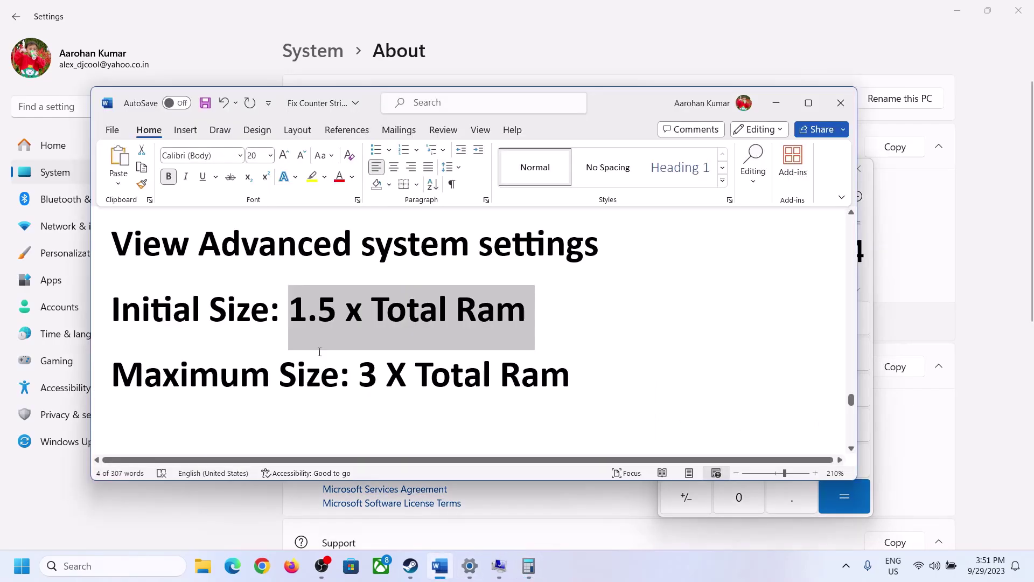
{"action": "left_click", "coordinate": [529, 566]}
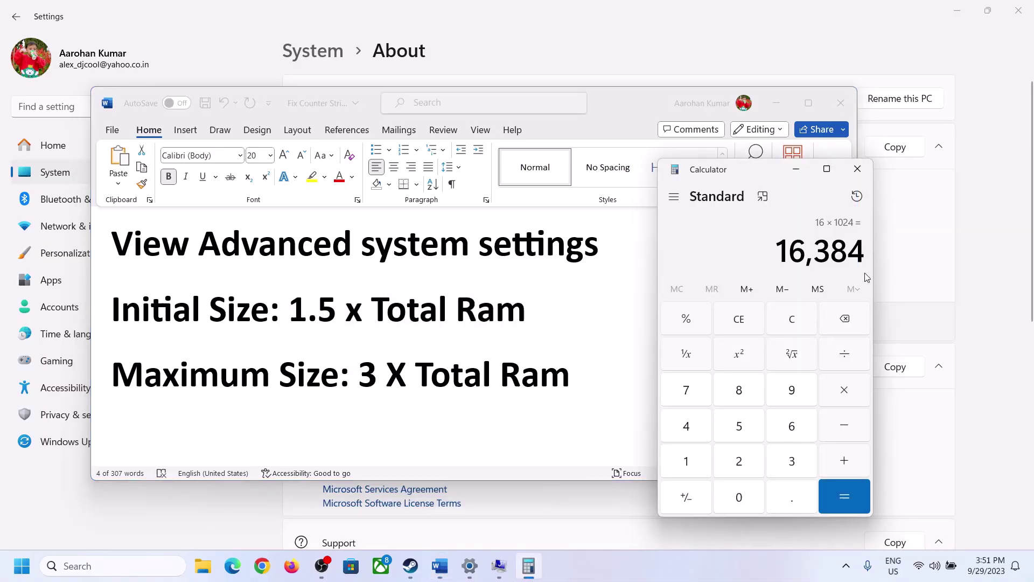
{"action": "left_click", "coordinate": [845, 391]}
{"action": "left_click", "coordinate": [792, 461]}
{"action": "left_click", "coordinate": [847, 487]}
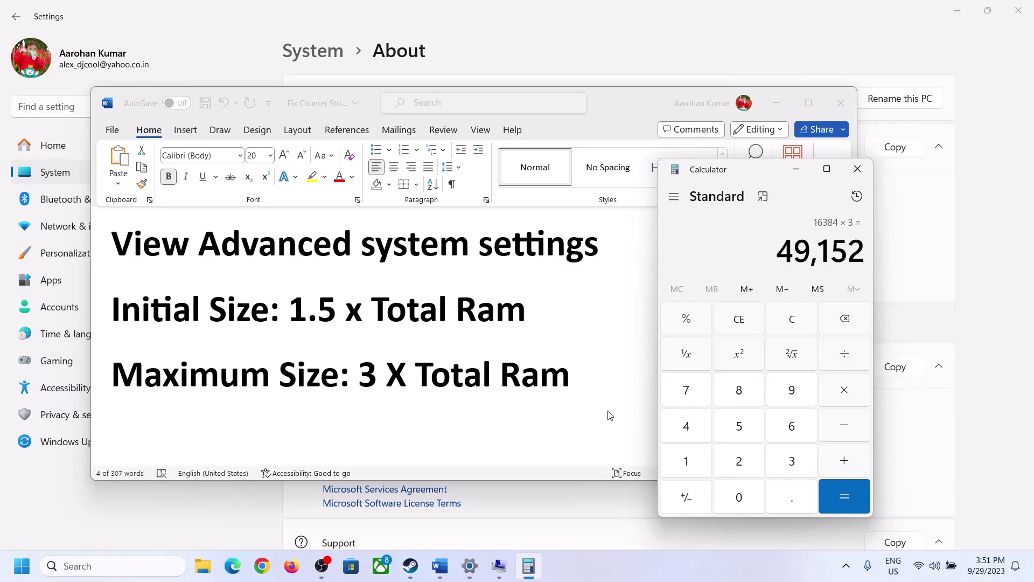
{"action": "left_click", "coordinate": [499, 566]}
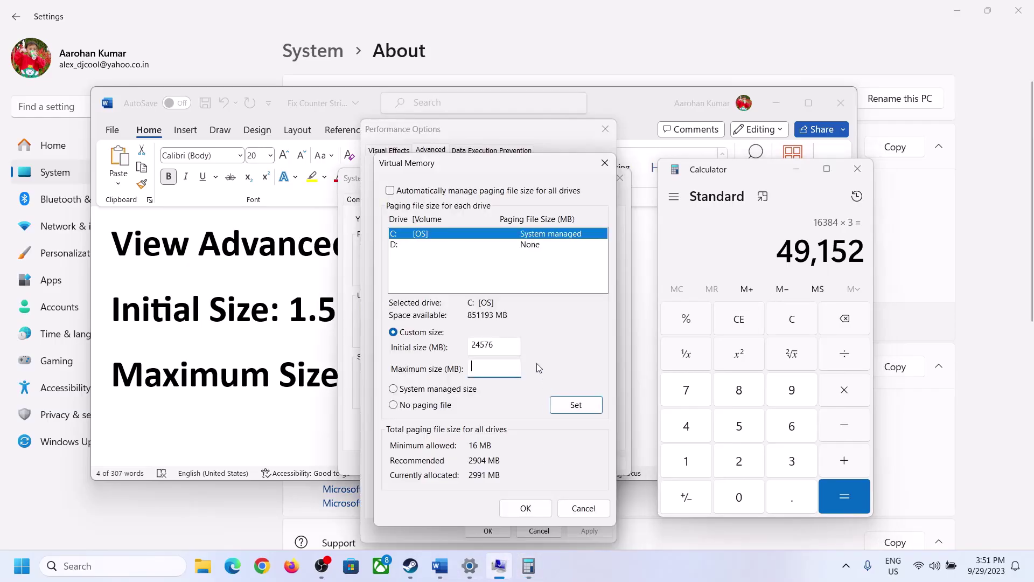
{"action": "type", "text": "49152"}
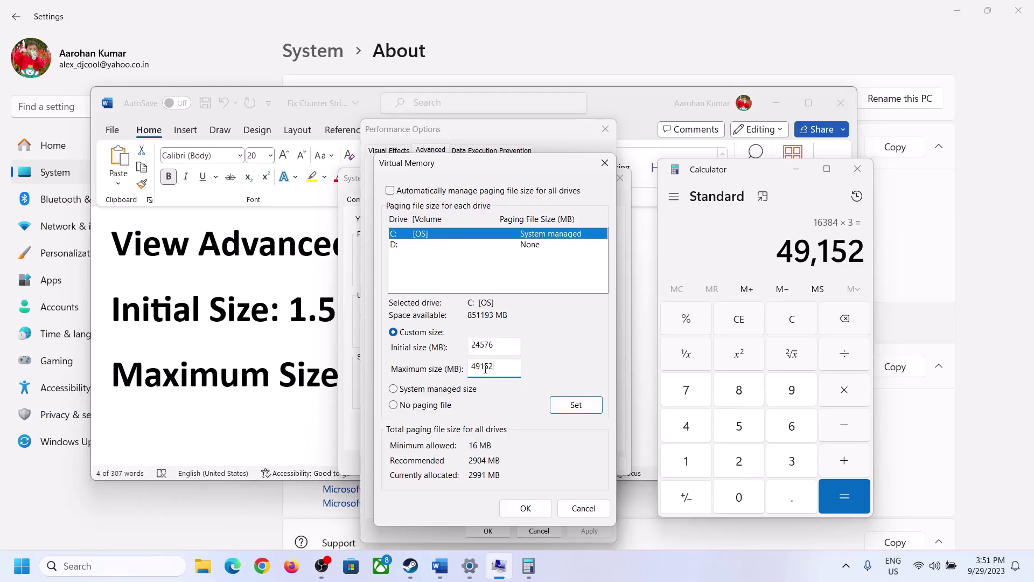
Step: Apply the custom paging file size to drive C:, confirm the open system dialogs and dismiss the restart prompt
{"action": "left_click", "coordinate": [576, 407]}
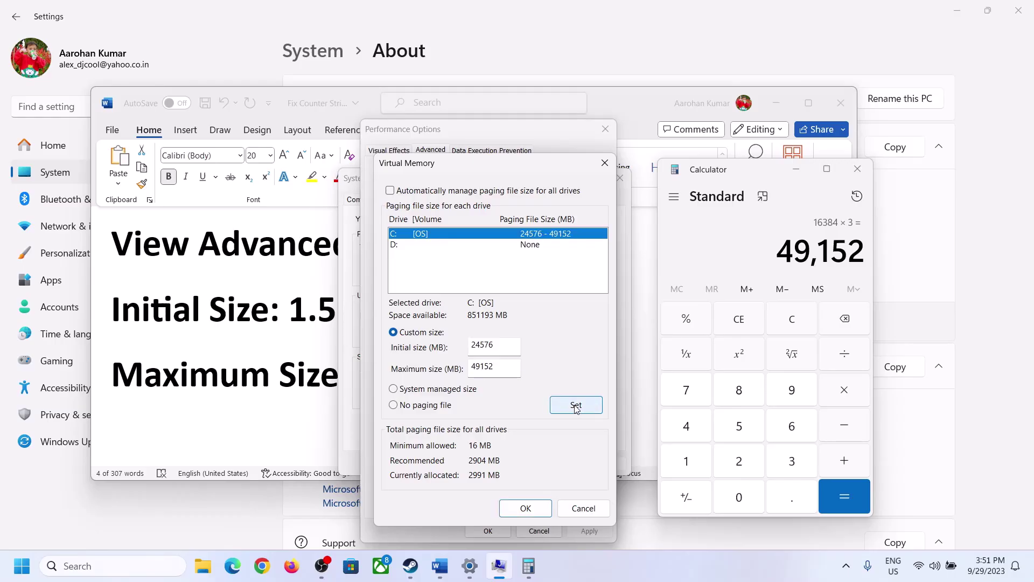
{"action": "left_click", "coordinate": [528, 509]}
{"action": "left_click", "coordinate": [625, 331]}
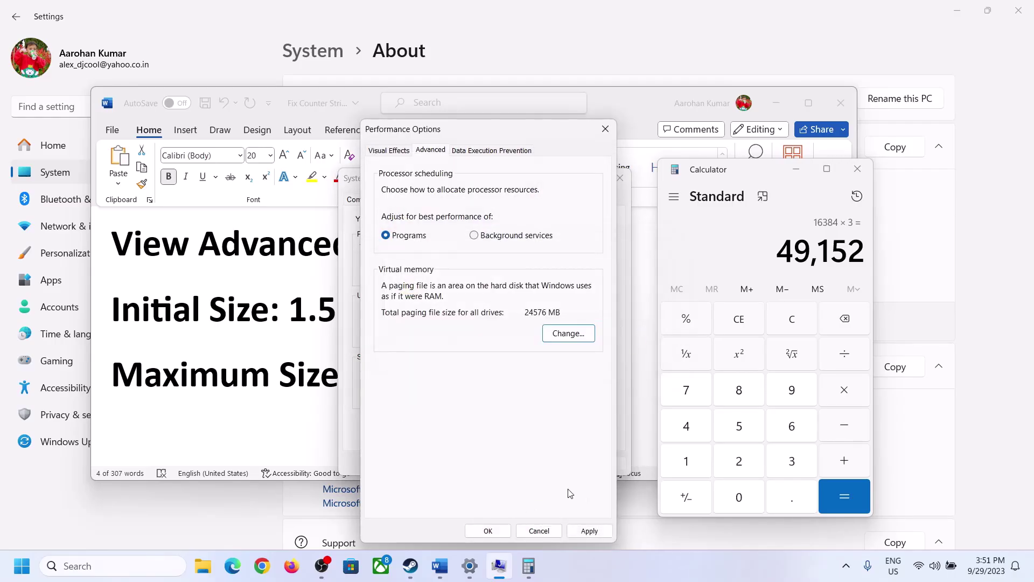
{"action": "left_click", "coordinate": [500, 533]}
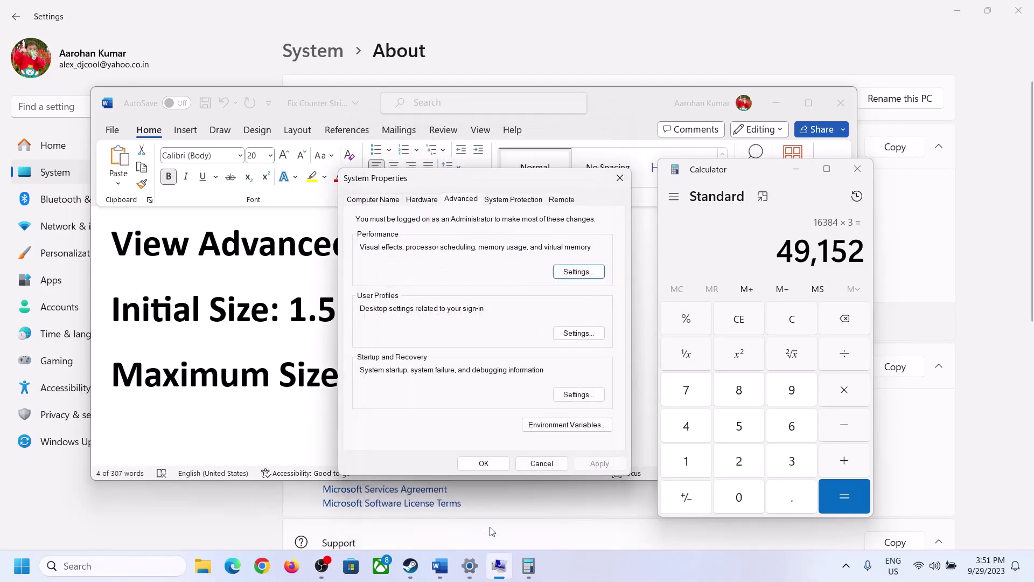
{"action": "left_click", "coordinate": [490, 463]}
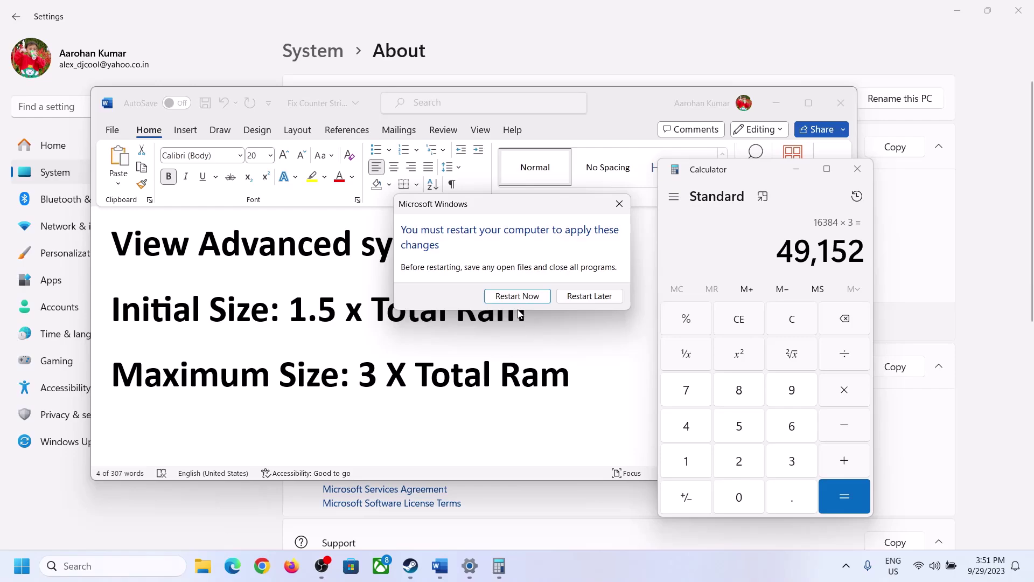
{"action": "left_click", "coordinate": [532, 301]}
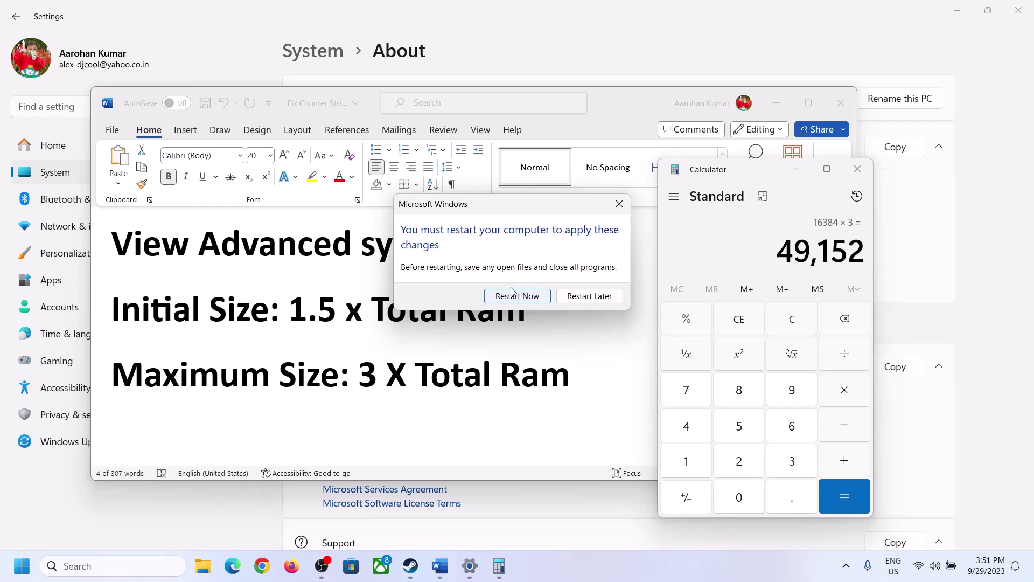
{"action": "left_click", "coordinate": [619, 203]}
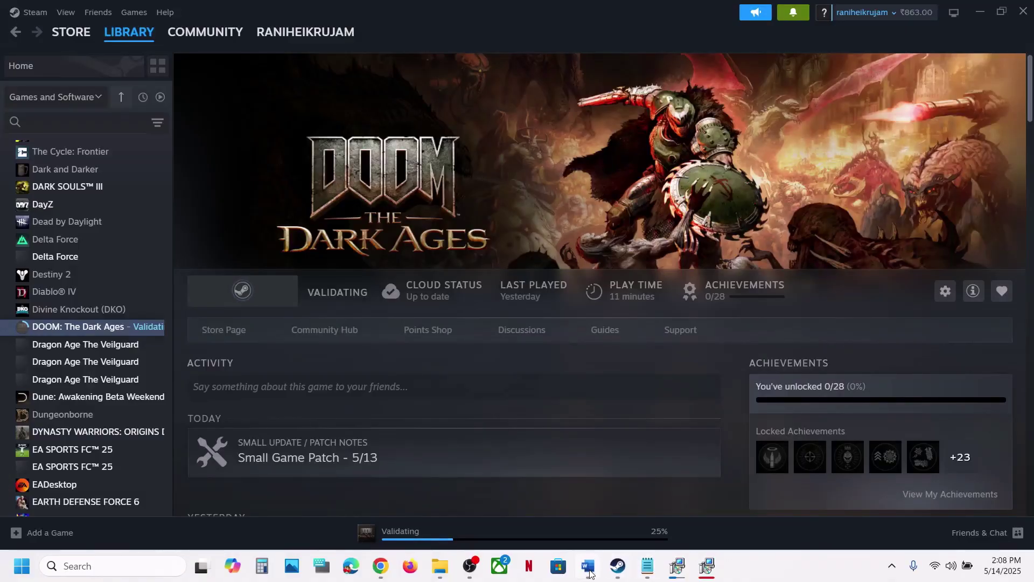
Step: Highlight "Update the system BIOS" under Step 15 in the Word notes and open the quick settings to check the battery charge
{"action": "left_click", "coordinate": [589, 568]}
{"action": "scroll", "coordinate": [522, 397], "scroll_direction": "down", "scroll_amount": 5}
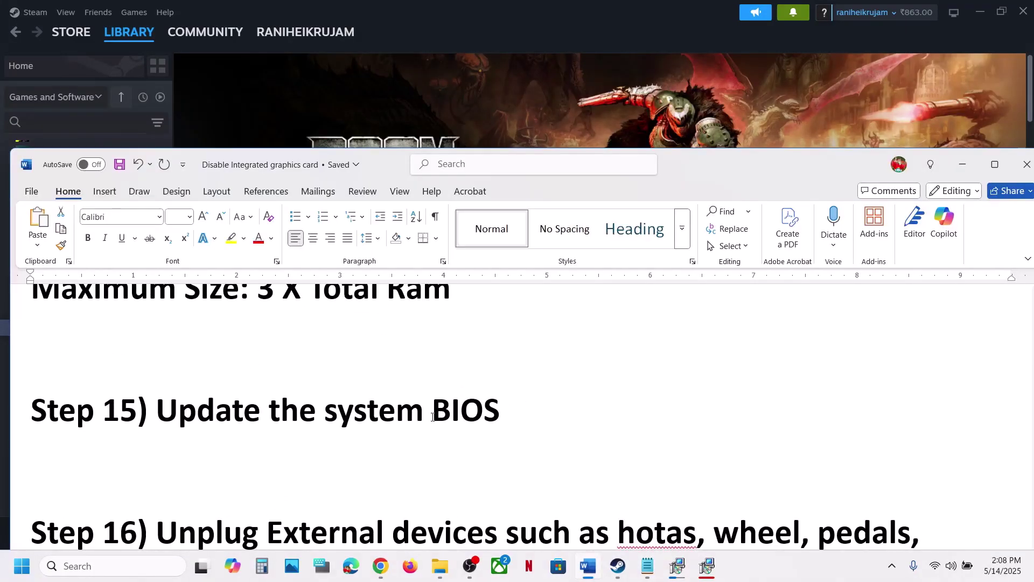
{"action": "left_click_drag", "start_coordinate": [172, 423], "coordinate": [477, 423]}
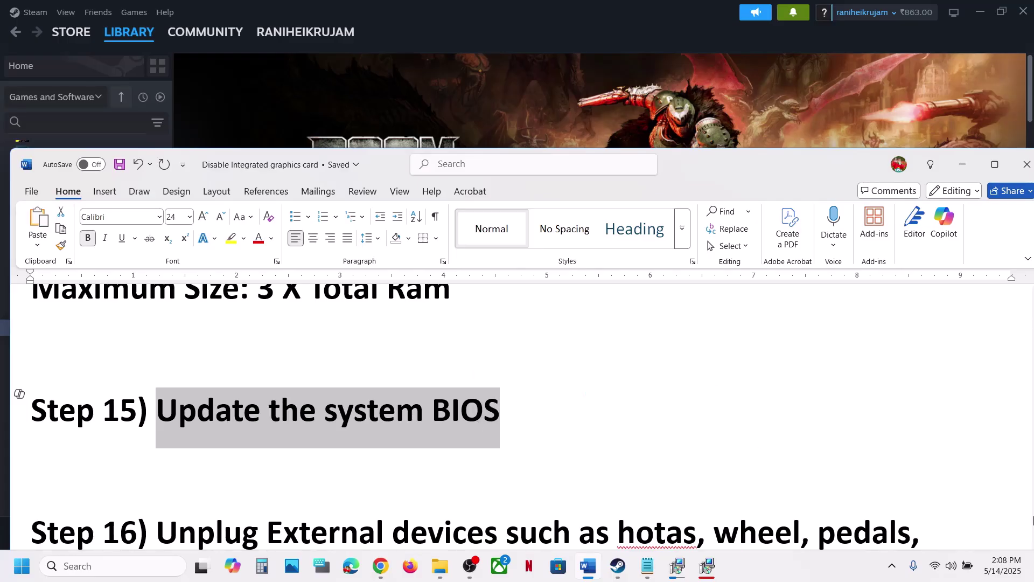
{"action": "left_click", "coordinate": [968, 565]}
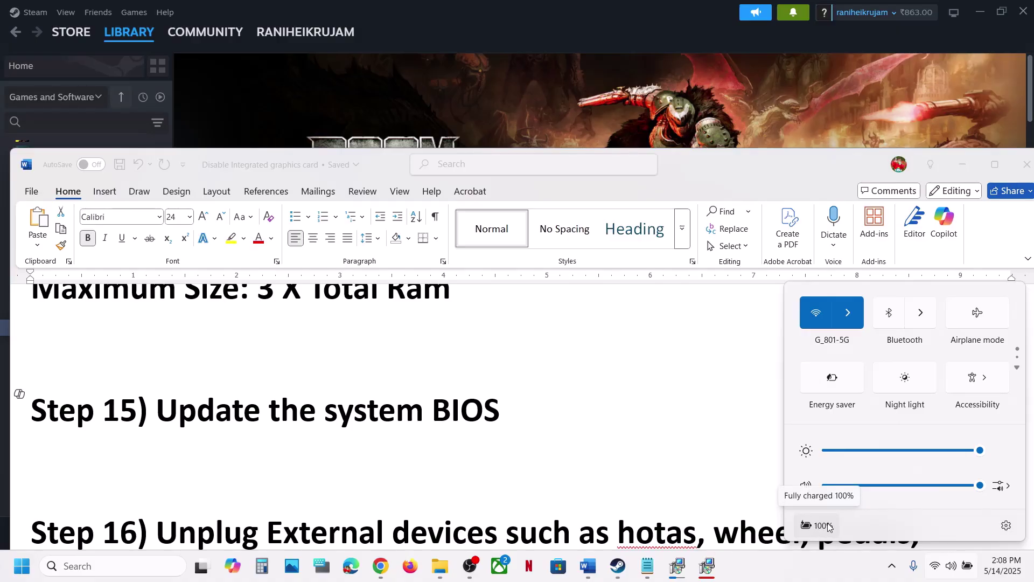
Step: Dismiss the quick settings and highlight the Step 16 instructions on unplugging external devices and additional USB adapters in the Word notes
{"action": "left_click", "coordinate": [450, 428]}
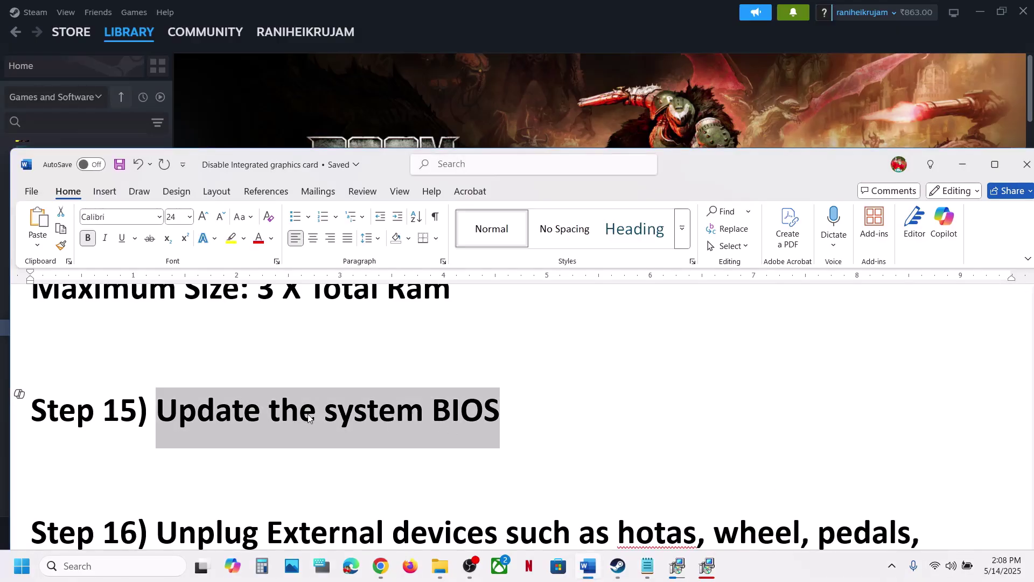
{"action": "scroll", "coordinate": [456, 412], "scroll_direction": "down", "scroll_amount": 3}
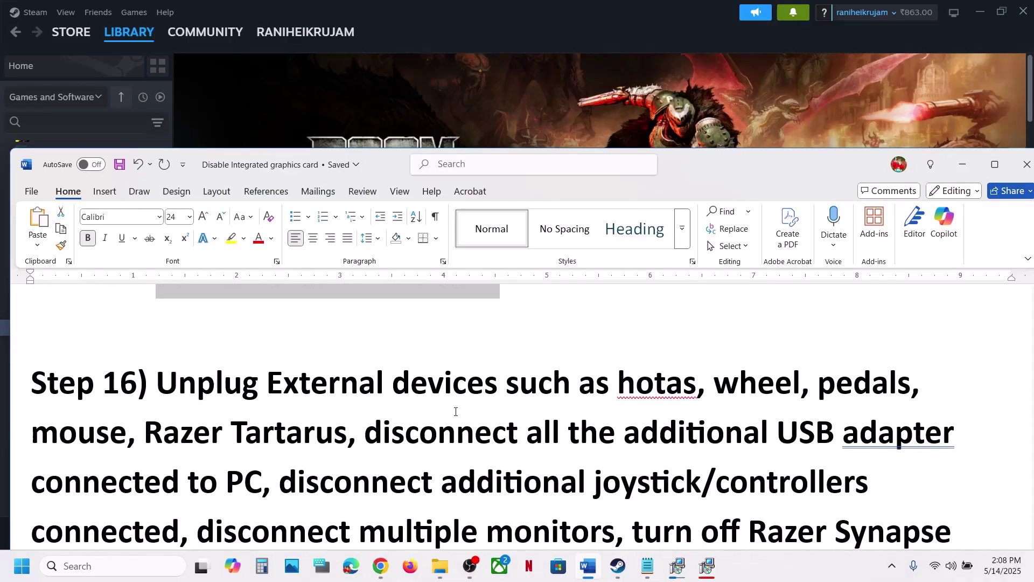
{"action": "scroll", "coordinate": [456, 412], "scroll_direction": "down", "scroll_amount": 1}
{"action": "left_click_drag", "start_coordinate": [156, 347], "coordinate": [592, 456]}
{"action": "scroll", "coordinate": [340, 390], "scroll_direction": "down", "scroll_amount": 2}
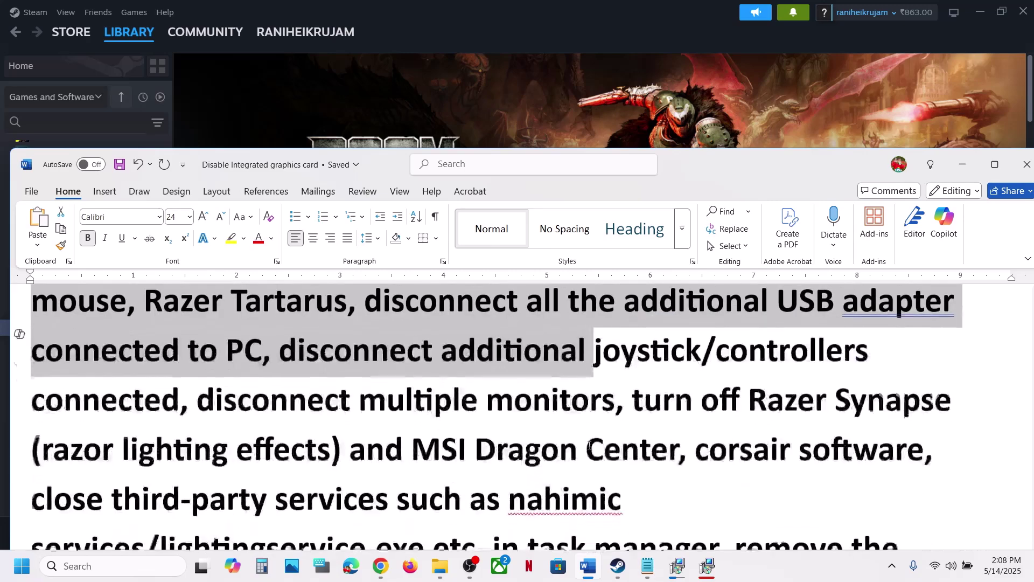
{"action": "left_click", "coordinate": [312, 381]}
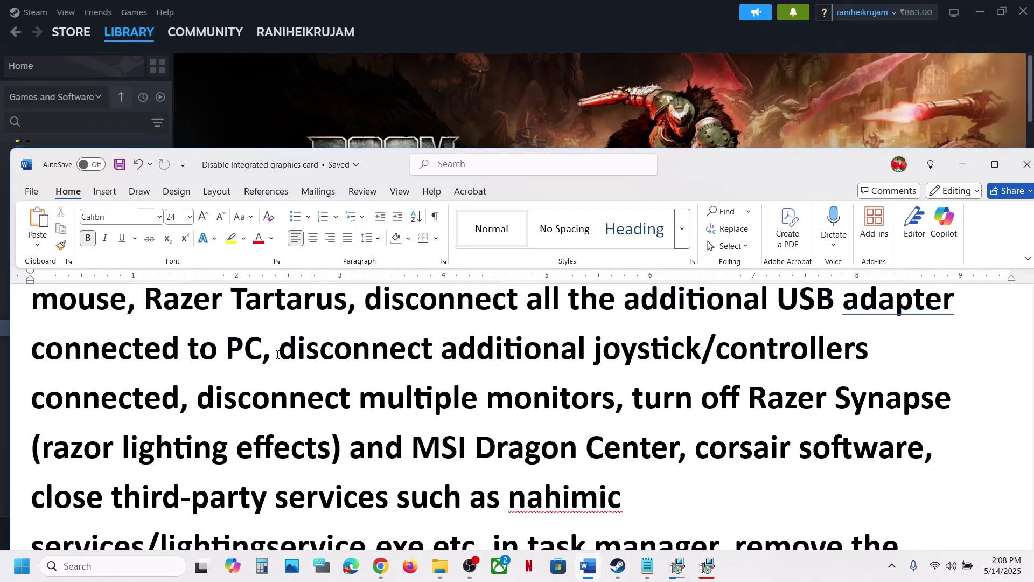
Step: Highlight the rest of Step 16, from turning off Razer Synapse and closing third-party services to removing the undervolt
{"action": "left_click_drag", "start_coordinate": [278, 350], "coordinate": [627, 498]}
{"action": "scroll", "coordinate": [637, 487], "scroll_direction": "down", "scroll_amount": 2}
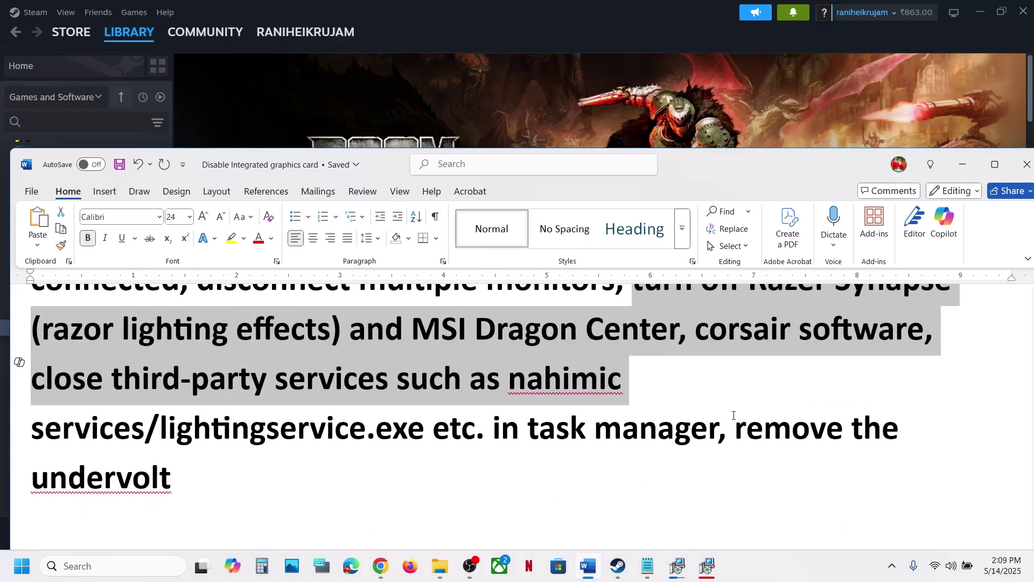
{"action": "left_click_drag", "start_coordinate": [730, 418], "coordinate": [839, 478]}
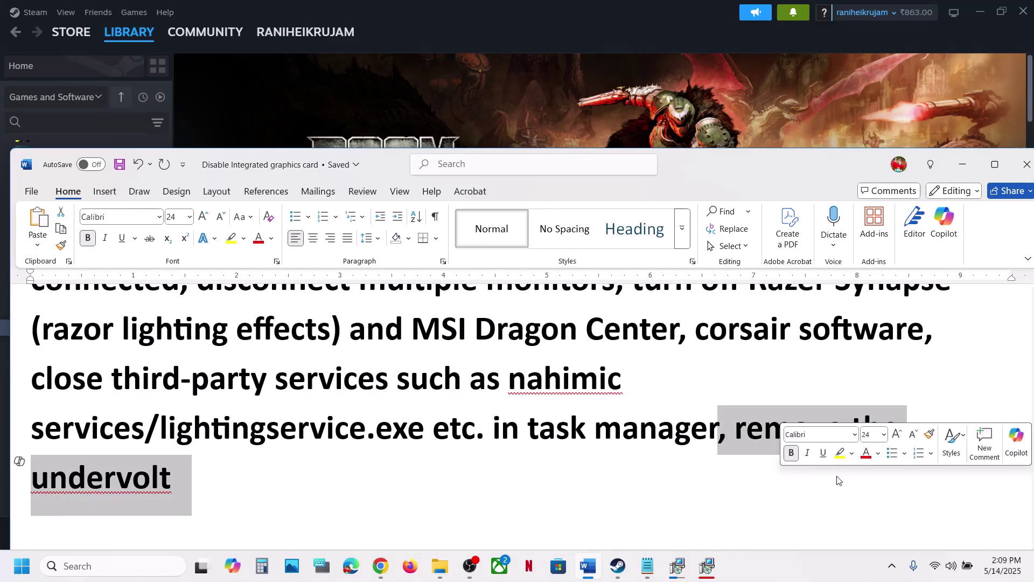
{"action": "left_click", "coordinate": [301, 516]}
Step: Highlight the Step 17 uninstall and reinstall instructions, then switch to Steam and show the management options for DOOM: The Dark Ages
{"action": "scroll", "coordinate": [302, 515], "scroll_direction": "down", "scroll_amount": 5}
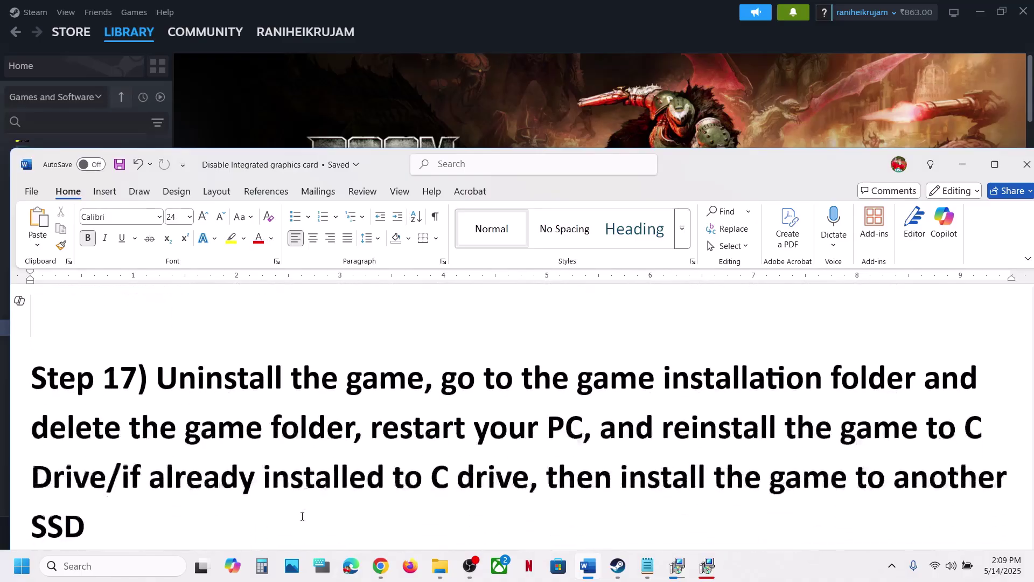
{"action": "left_click_drag", "start_coordinate": [206, 378], "coordinate": [511, 473]}
{"action": "left_click", "coordinate": [630, 89]}
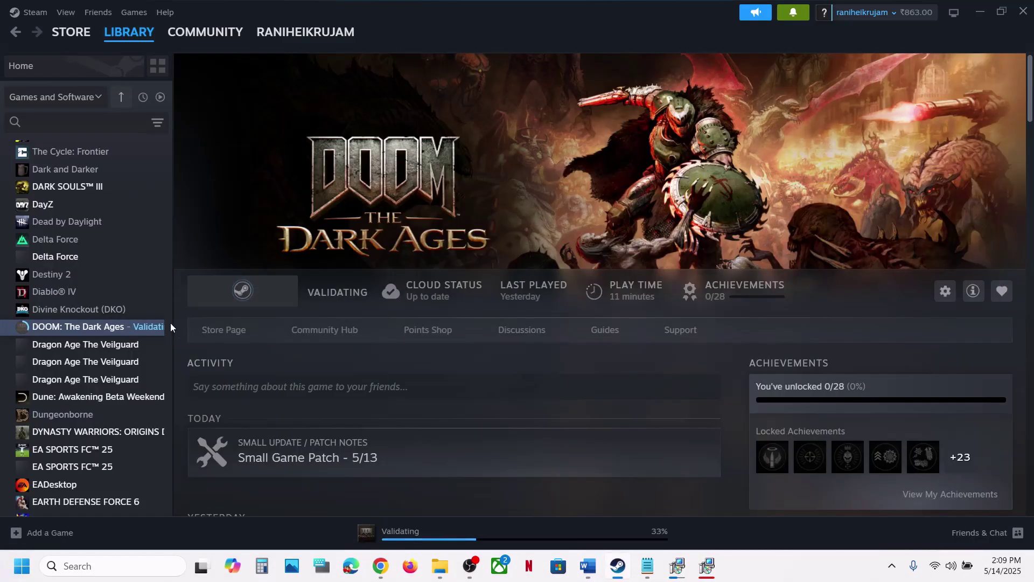
{"action": "right_click", "coordinate": [128, 328]}
{"action": "mouse_move", "coordinate": [191, 392]}
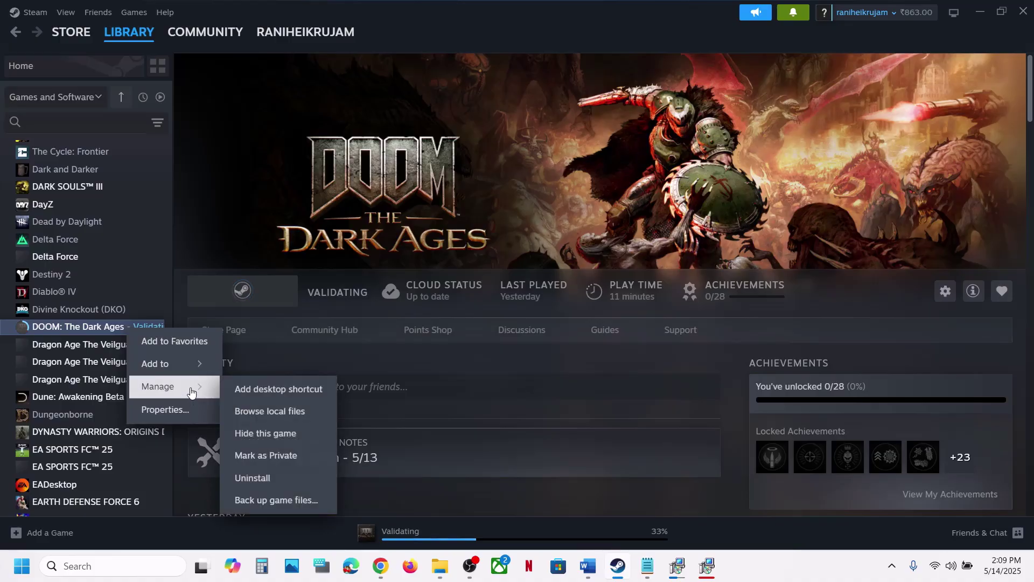
{"action": "left_click", "coordinate": [577, 231]}
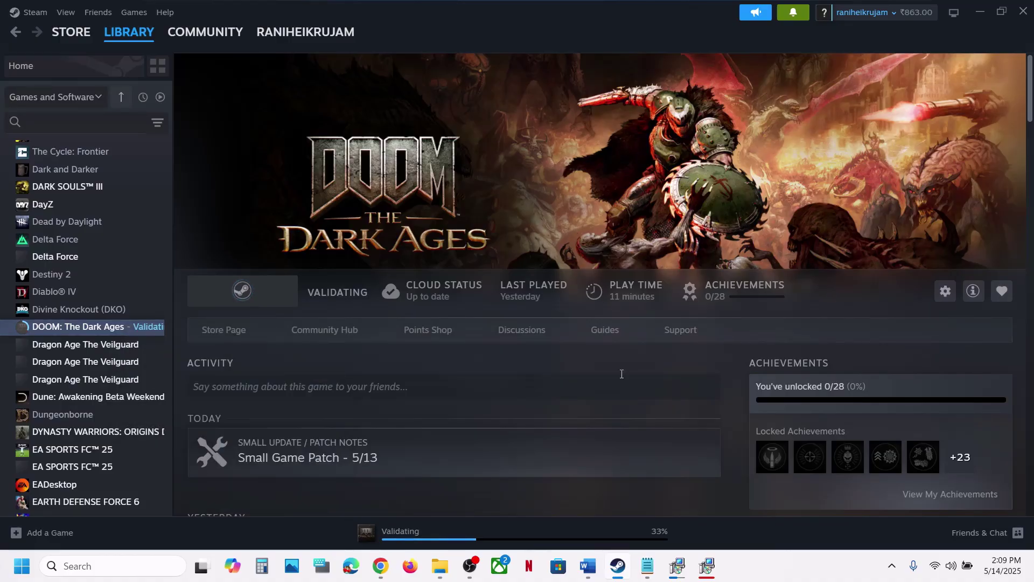
Step: Return to the Word notes, highlight the C Drive and another SSD reinstall options in Step 17, and switch back to Steam
{"action": "mouse_move", "coordinate": [588, 566]}
{"action": "left_click", "coordinate": [634, 511]}
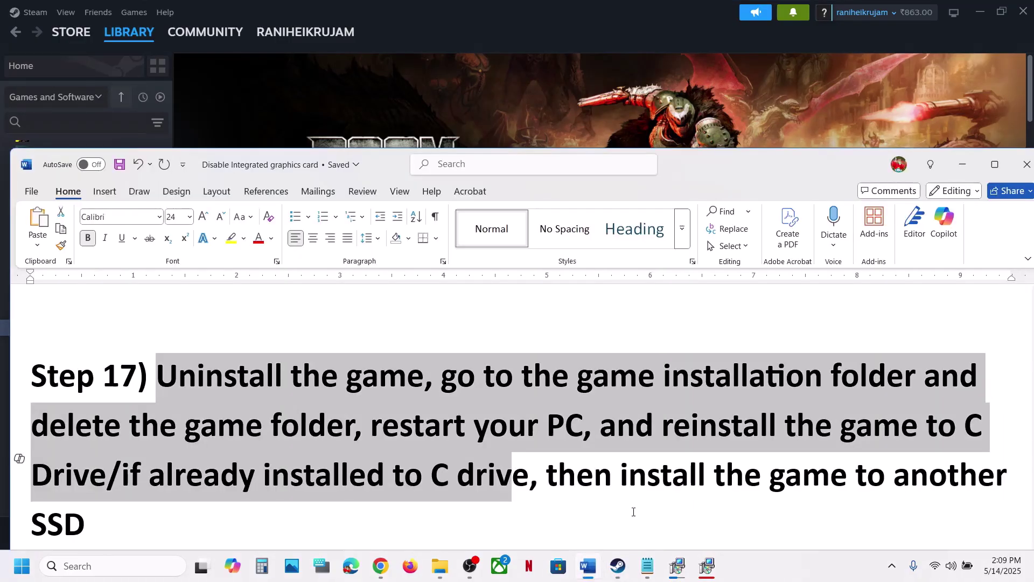
{"action": "left_click", "coordinate": [564, 445]}
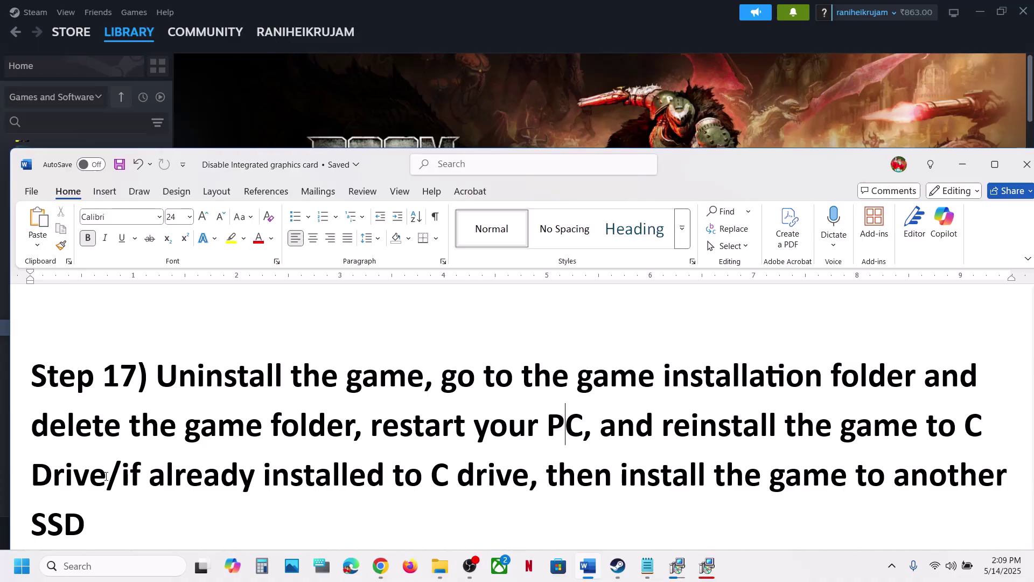
{"action": "left_click_drag", "start_coordinate": [106, 476], "coordinate": [952, 422]}
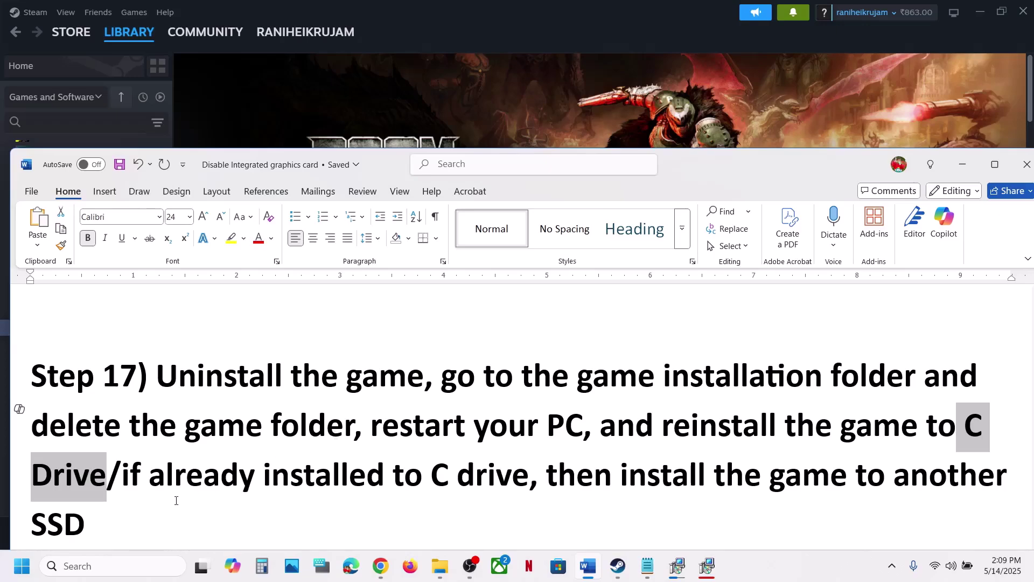
{"action": "left_click_drag", "start_coordinate": [164, 490], "coordinate": [667, 517]}
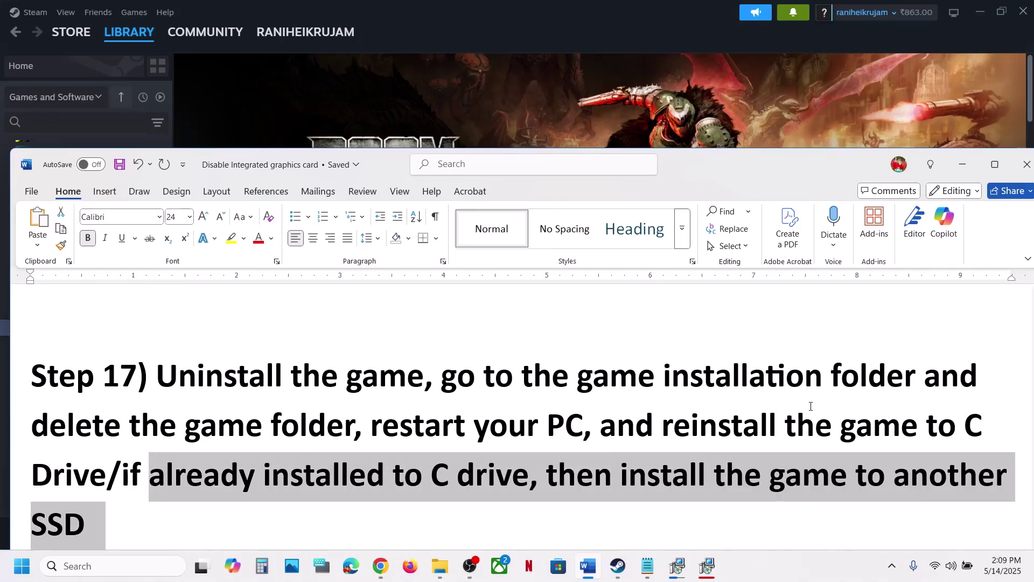
{"action": "left_click", "coordinate": [814, 422]}
{"action": "left_click_drag", "start_coordinate": [86, 521], "coordinate": [47, 522]}
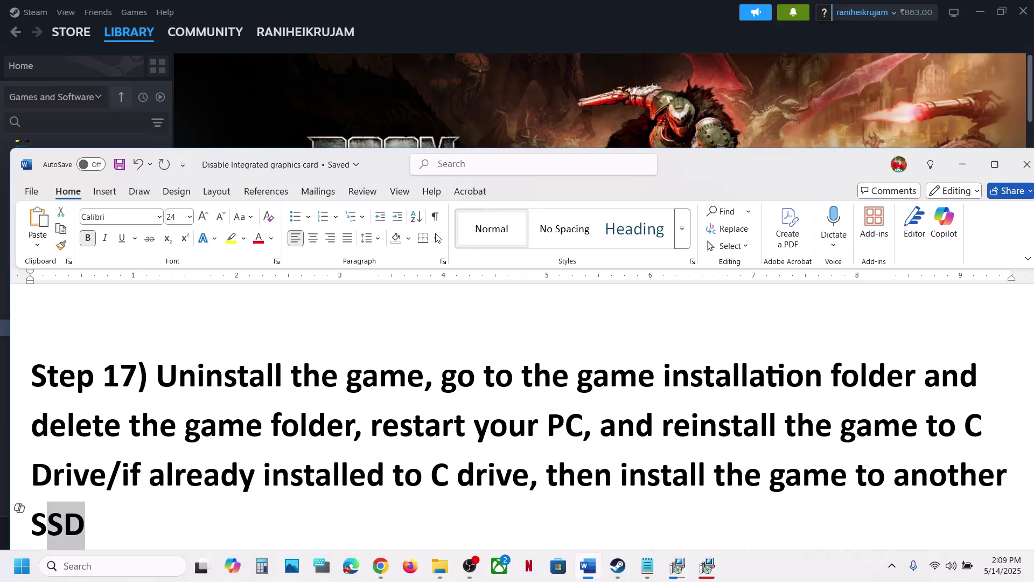
{"action": "left_click", "coordinate": [591, 117]}
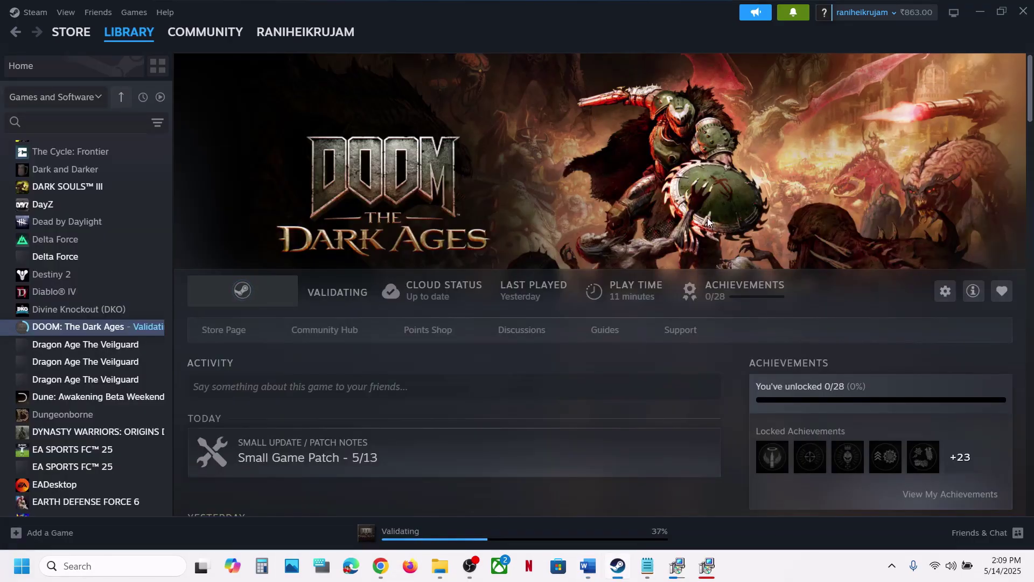